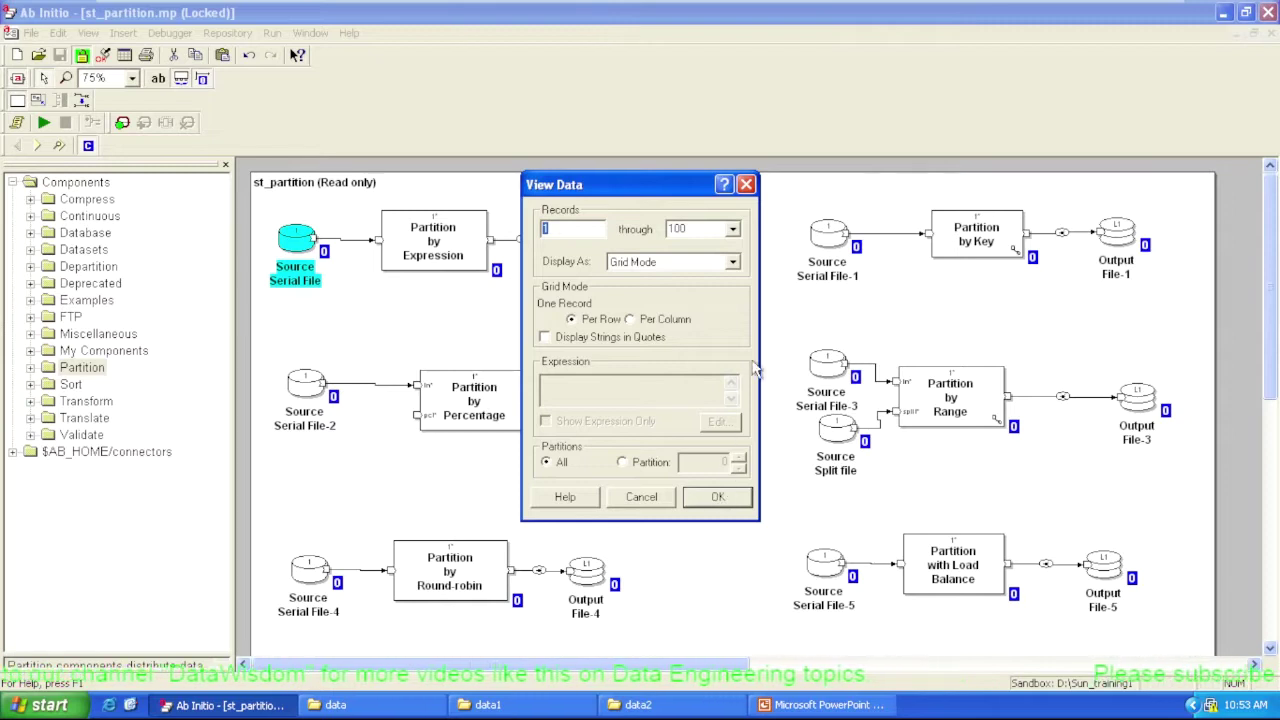
View records 1 through 100 of the Source Serial File across all partitions, widen the id column, and close the record view.
click(730, 500)
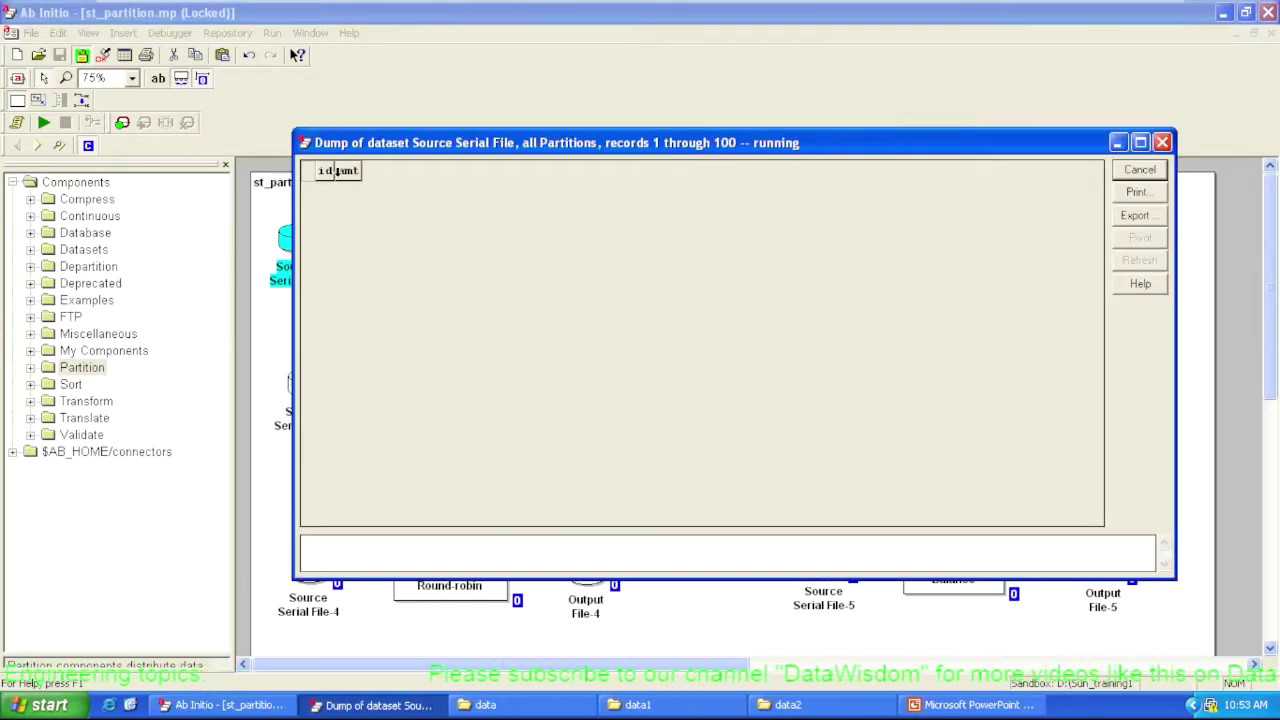
drag(336, 170, 574, 169)
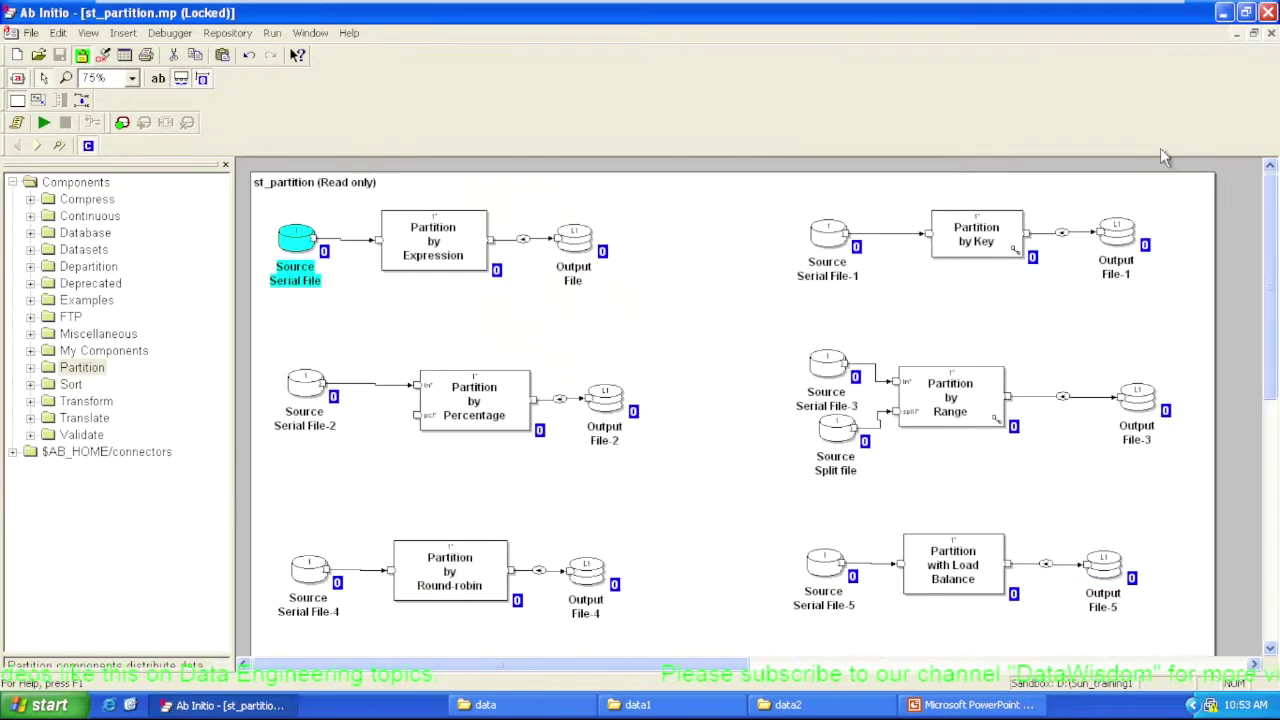
click(1162, 143)
Inspect the data location URL of the Output File fed by Partition by Expression, highlighting its multifile directory.
double_click(577, 255)
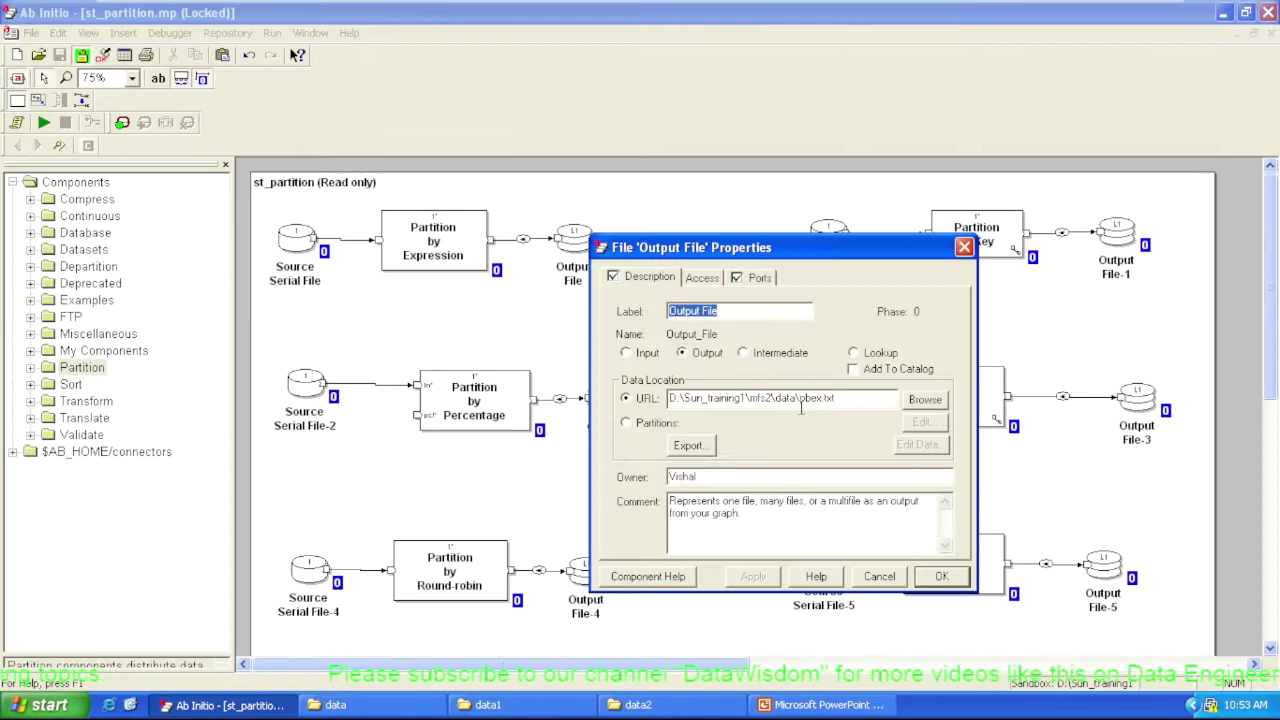
drag(748, 398, 780, 398)
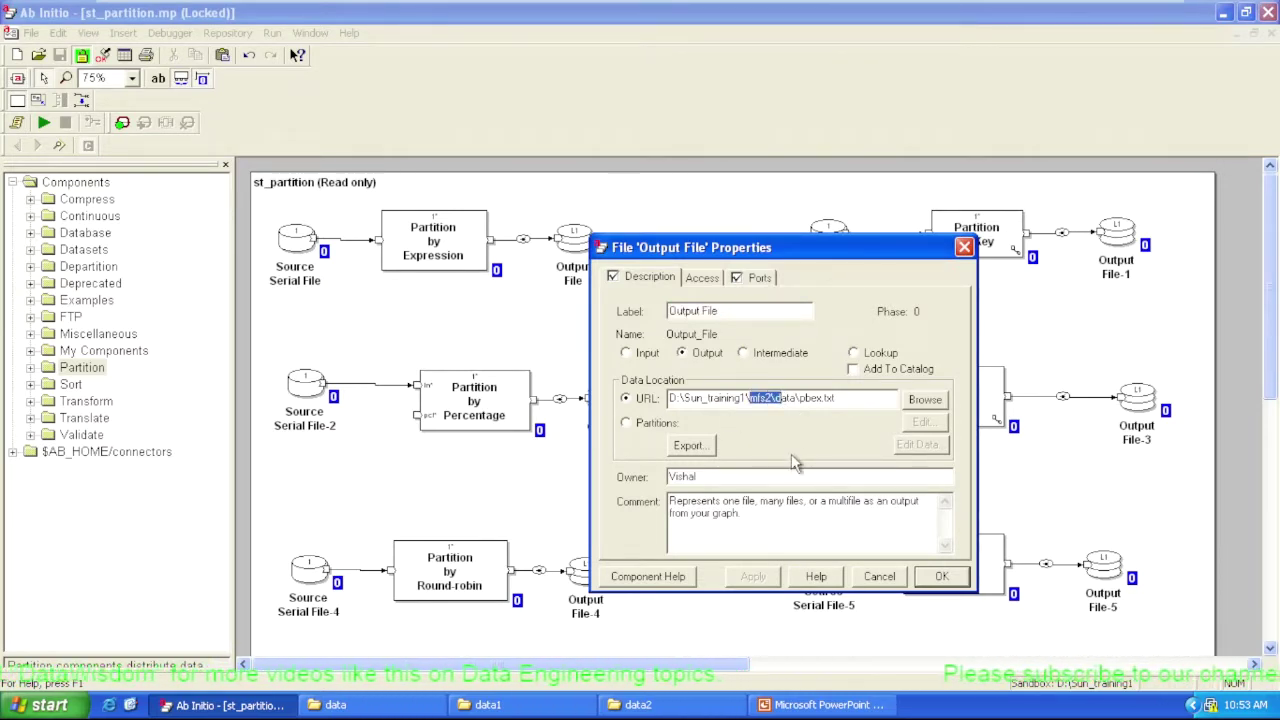
click(940, 578)
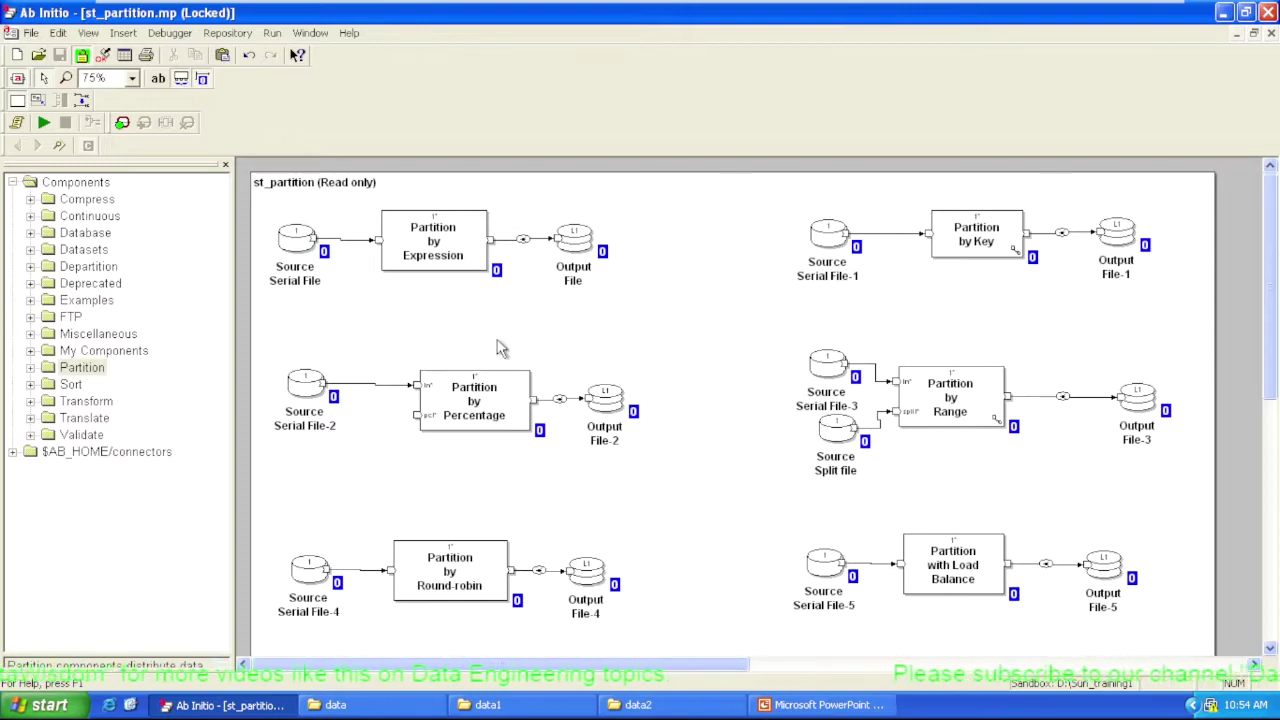
Examine the function parameter of Partition by Expression in the Expression Editor and close the component's properties.
double_click(455, 258)
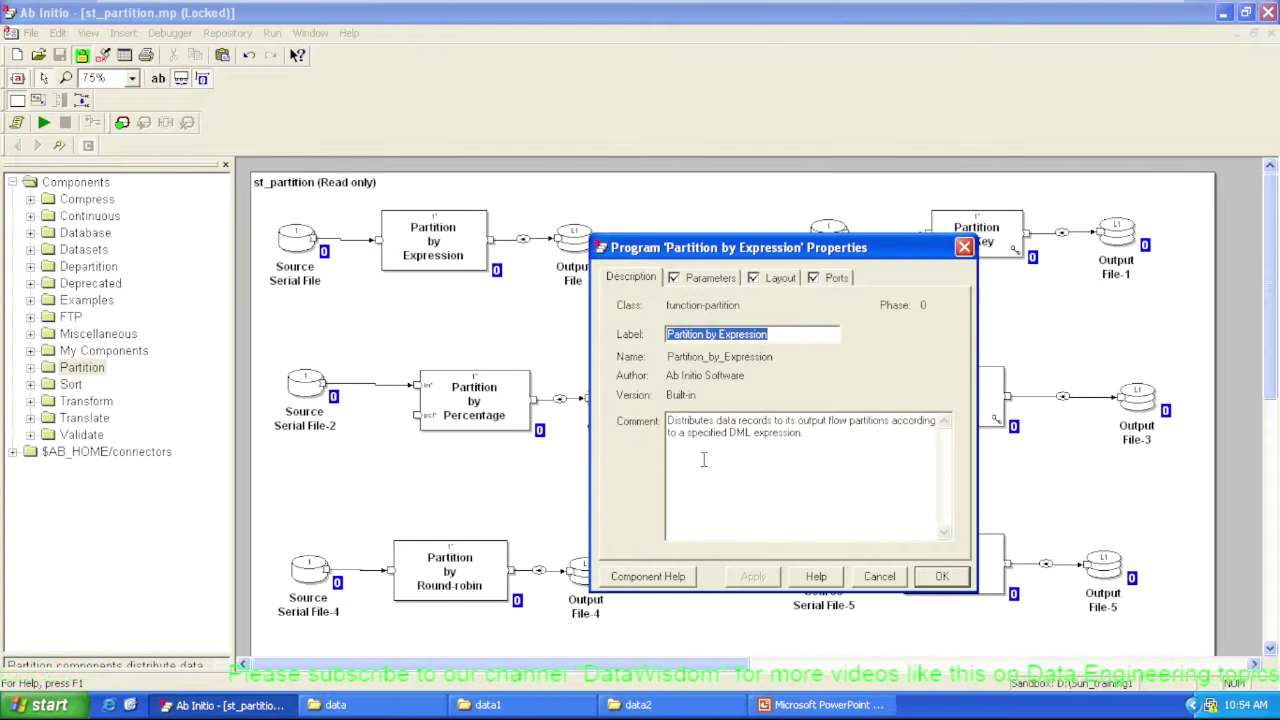
click(706, 278)
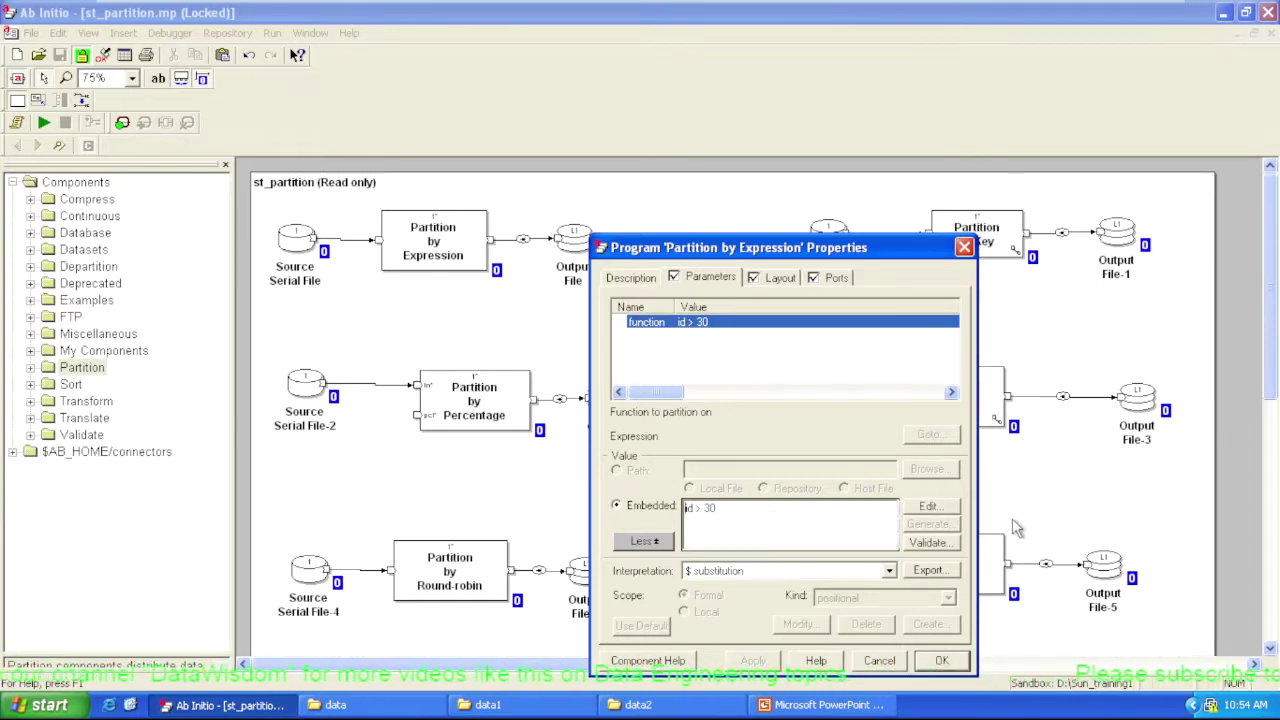
click(932, 507)
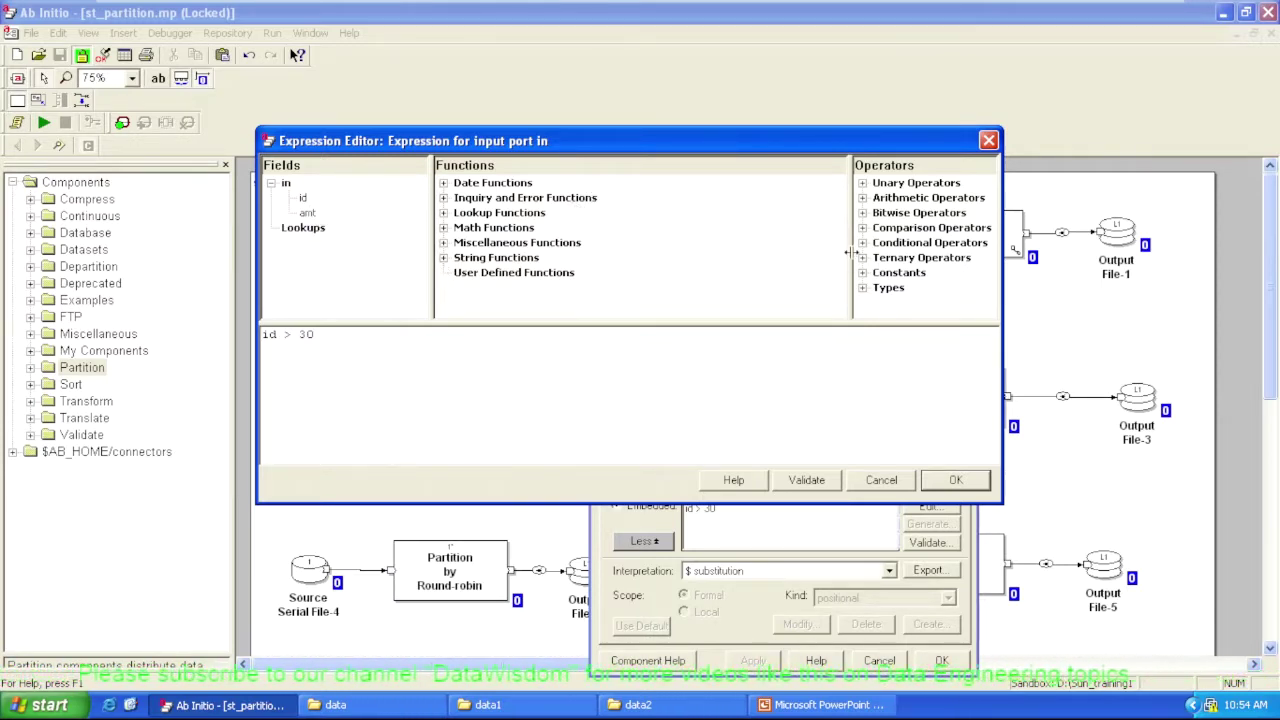
drag(850, 256, 740, 252)
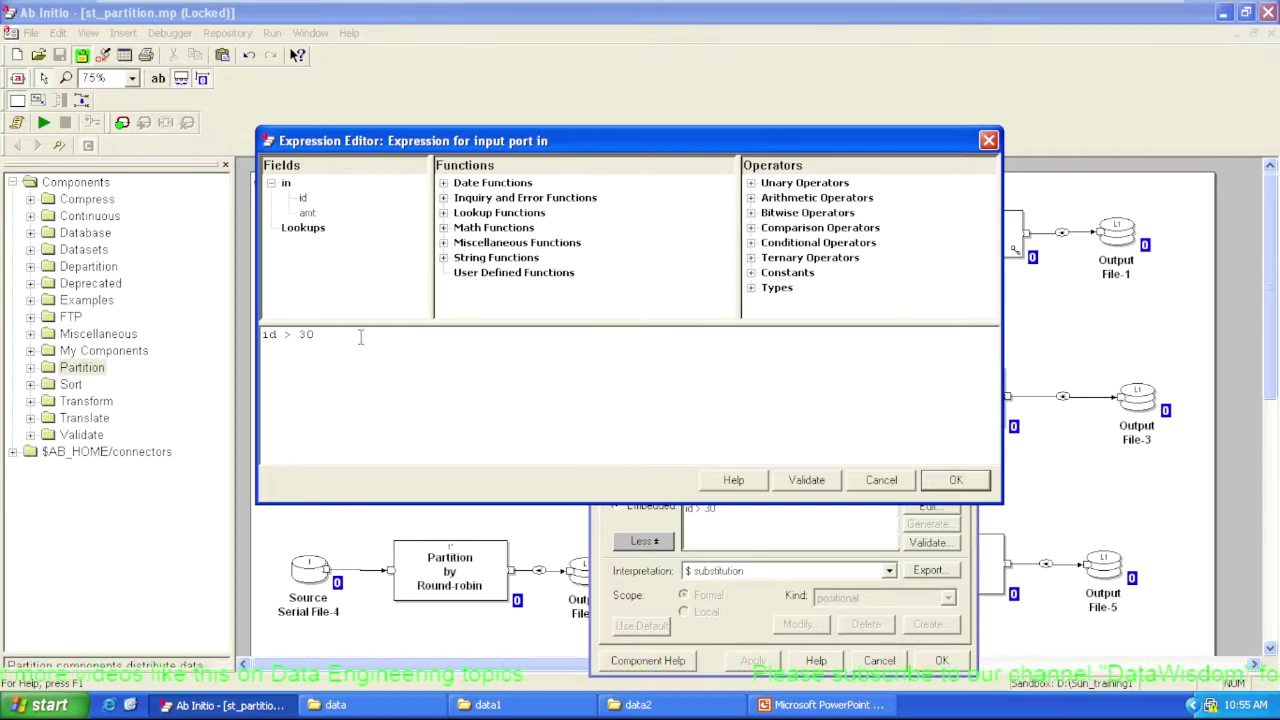
drag(358, 337, 250, 340)
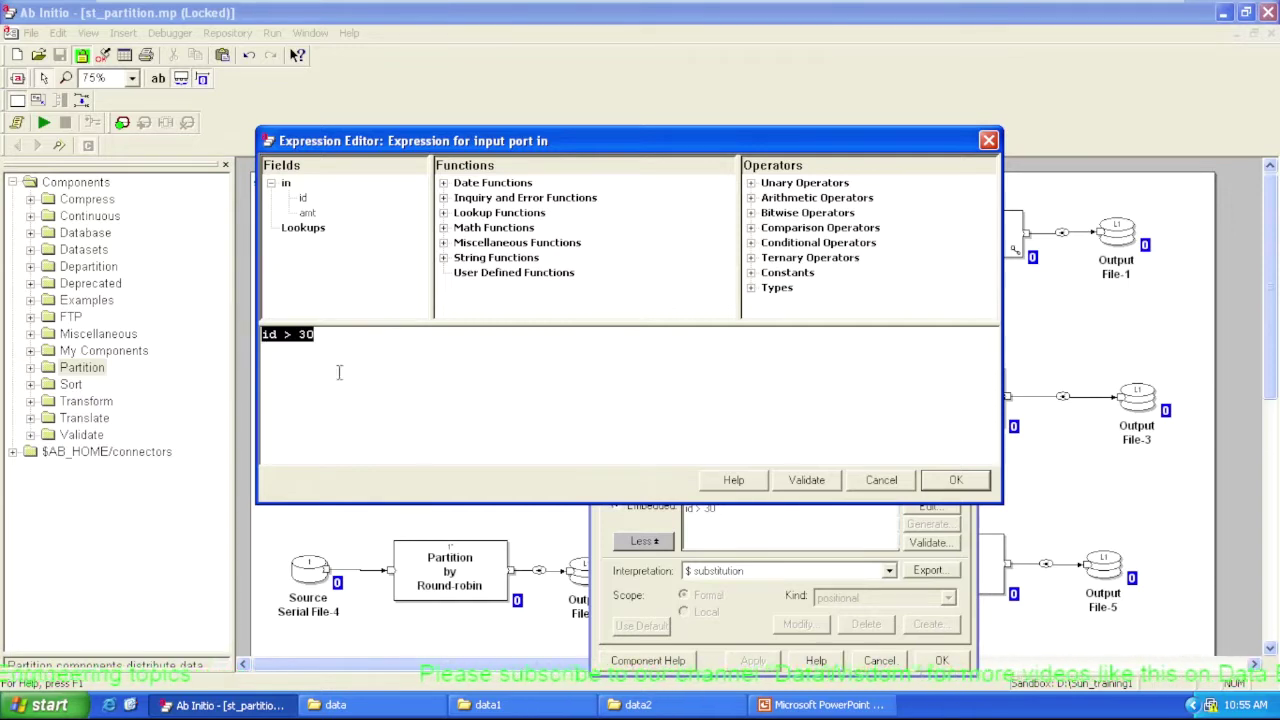
click(956, 482)
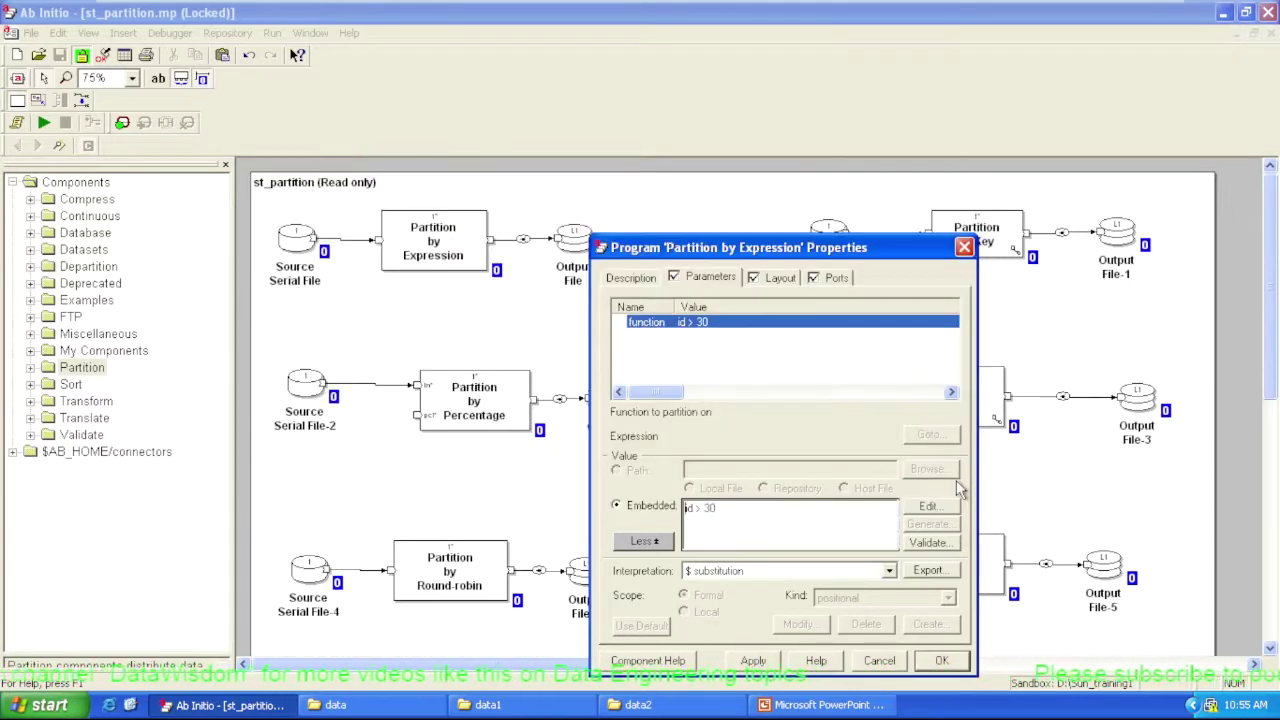
click(941, 660)
Disable the complete Partition by Percentage and Partition by Round-robin flows, including their source and output files.
drag(281, 347, 750, 543)
right_click(449, 501)
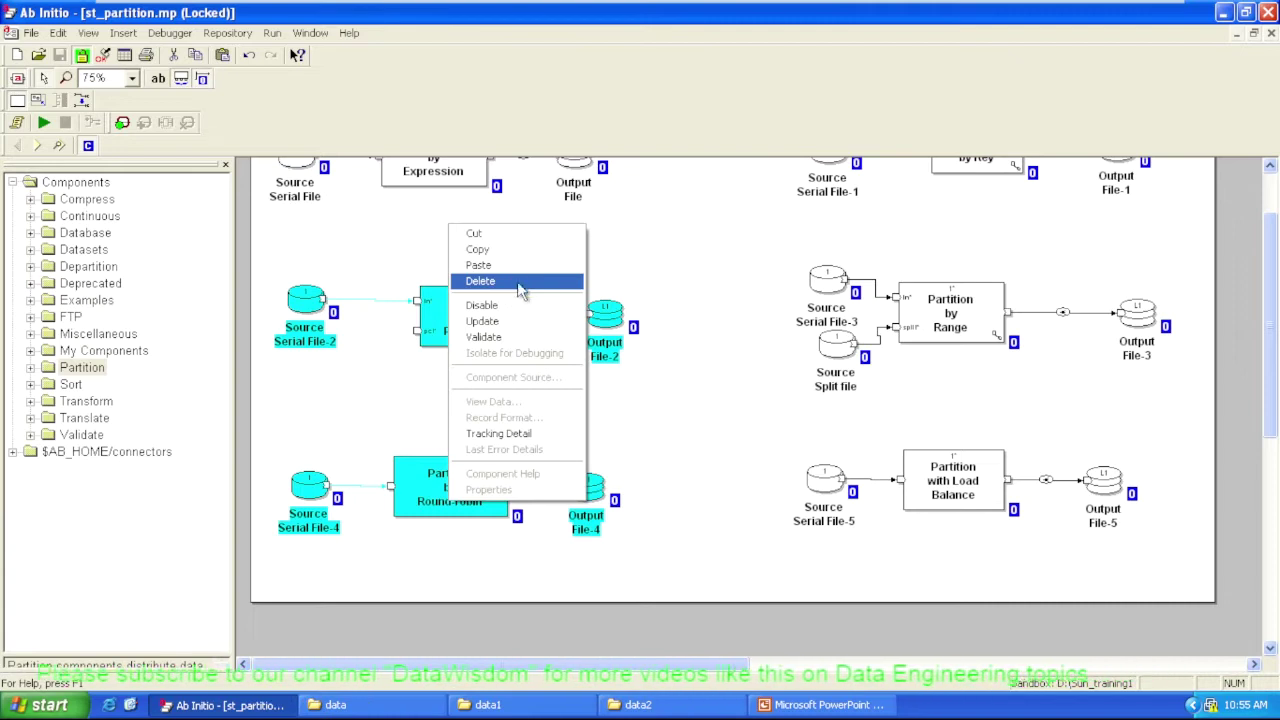
click(495, 305)
click(698, 384)
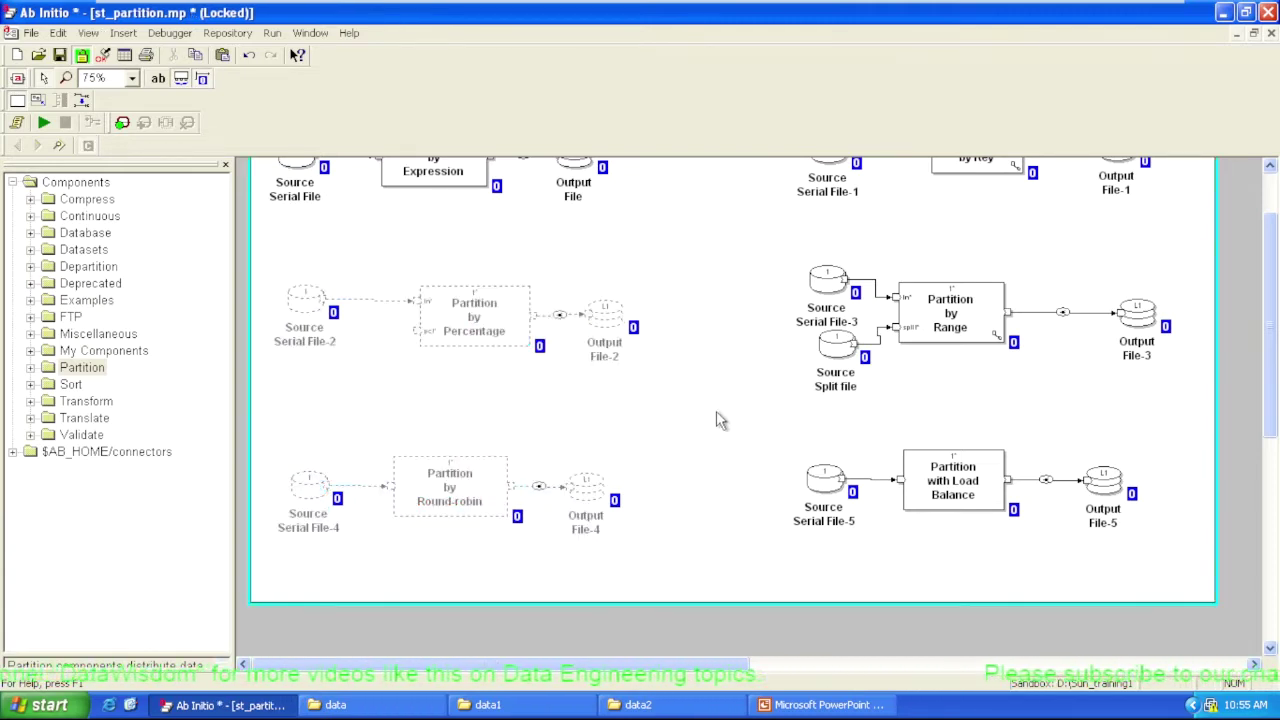
Disable the complete Partition by Key, Partition by Range and Partition with Load Balance flows, including their source and output files.
scroll(717, 420, up, 2)
drag(764, 197, 1183, 610)
right_click(948, 397)
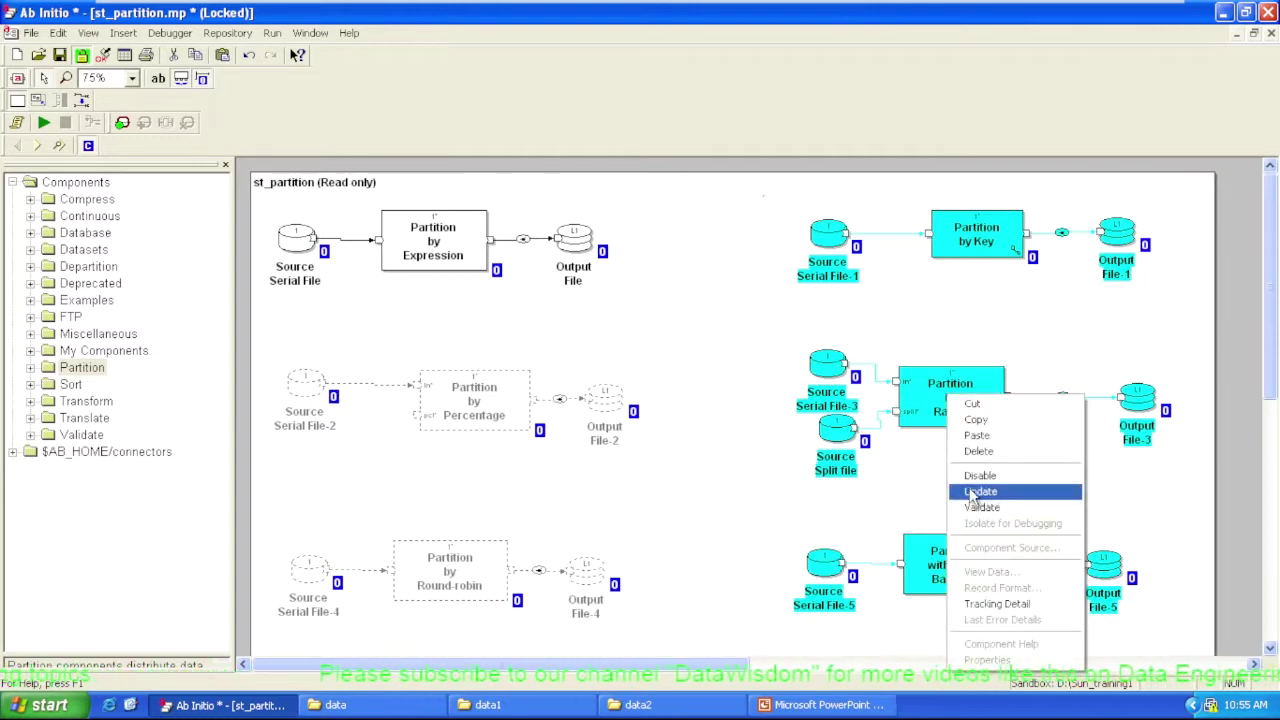
click(980, 475)
click(670, 348)
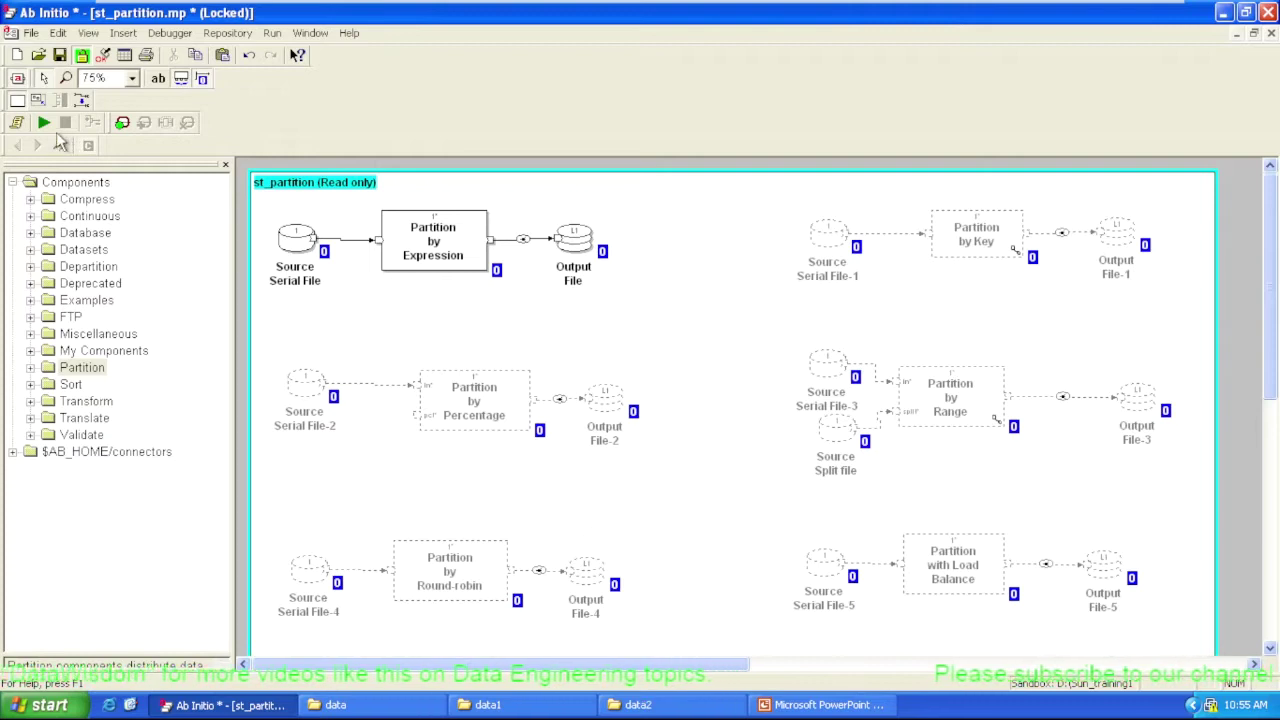
View Source Serial File records 1 through 100 in Grid Mode with widened columns, examine the id values, and close the view.
click(292, 244)
right_click(290, 243)
click(340, 420)
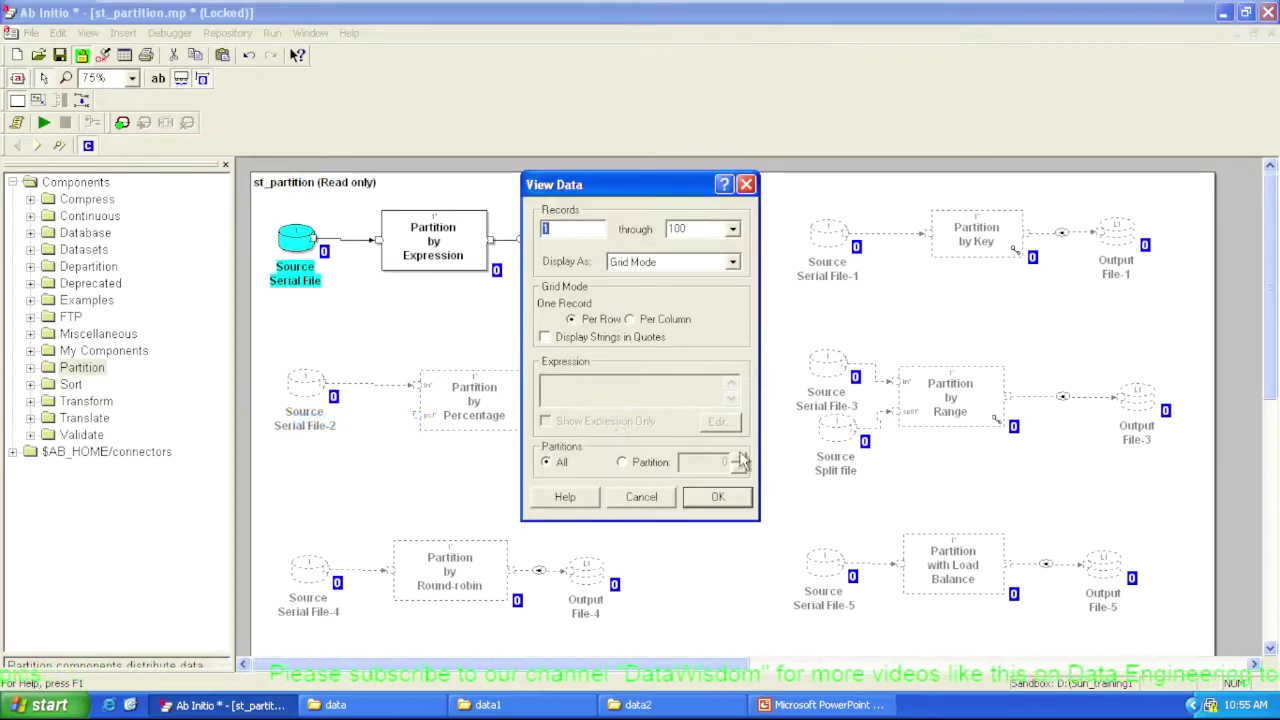
click(718, 502)
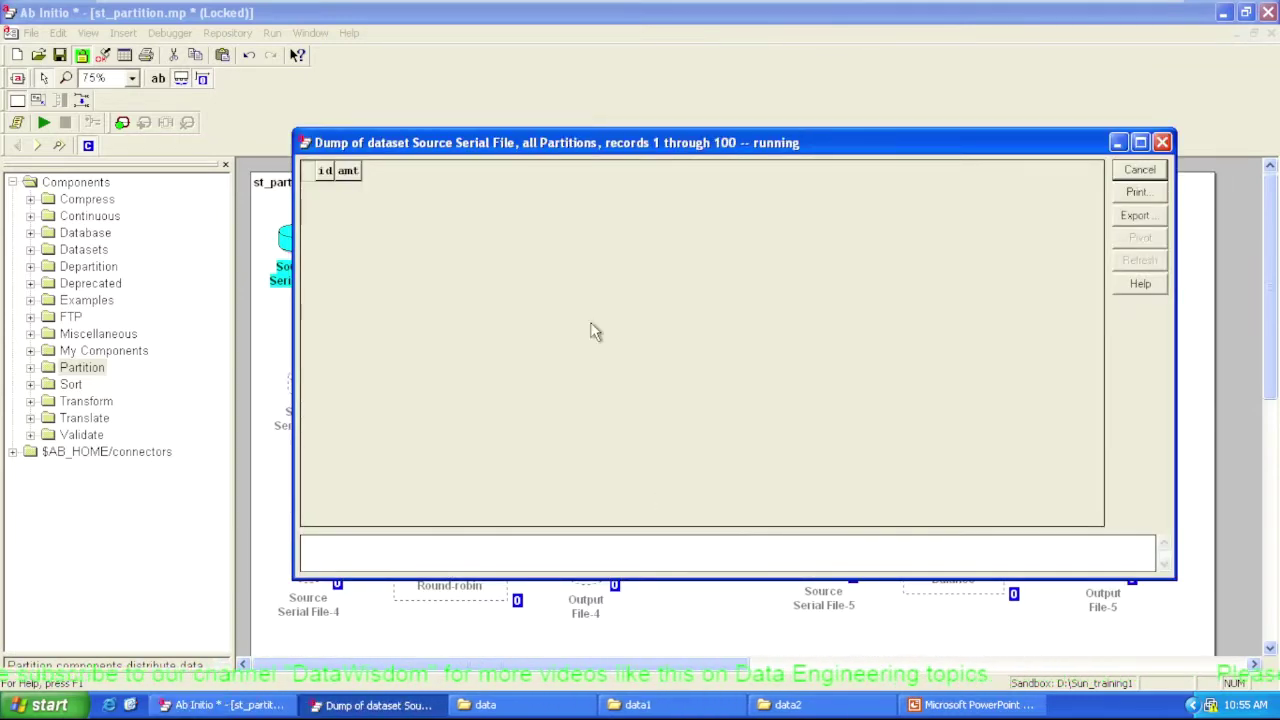
click(340, 171)
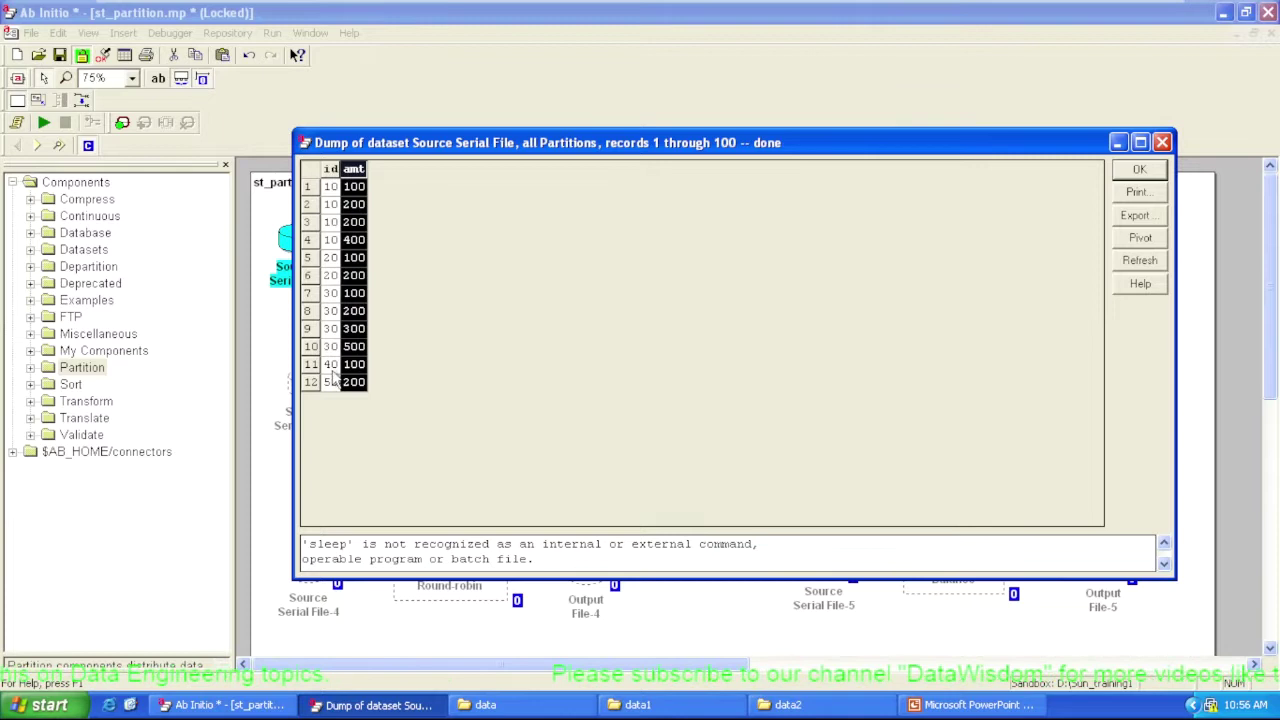
drag(340, 170, 508, 198)
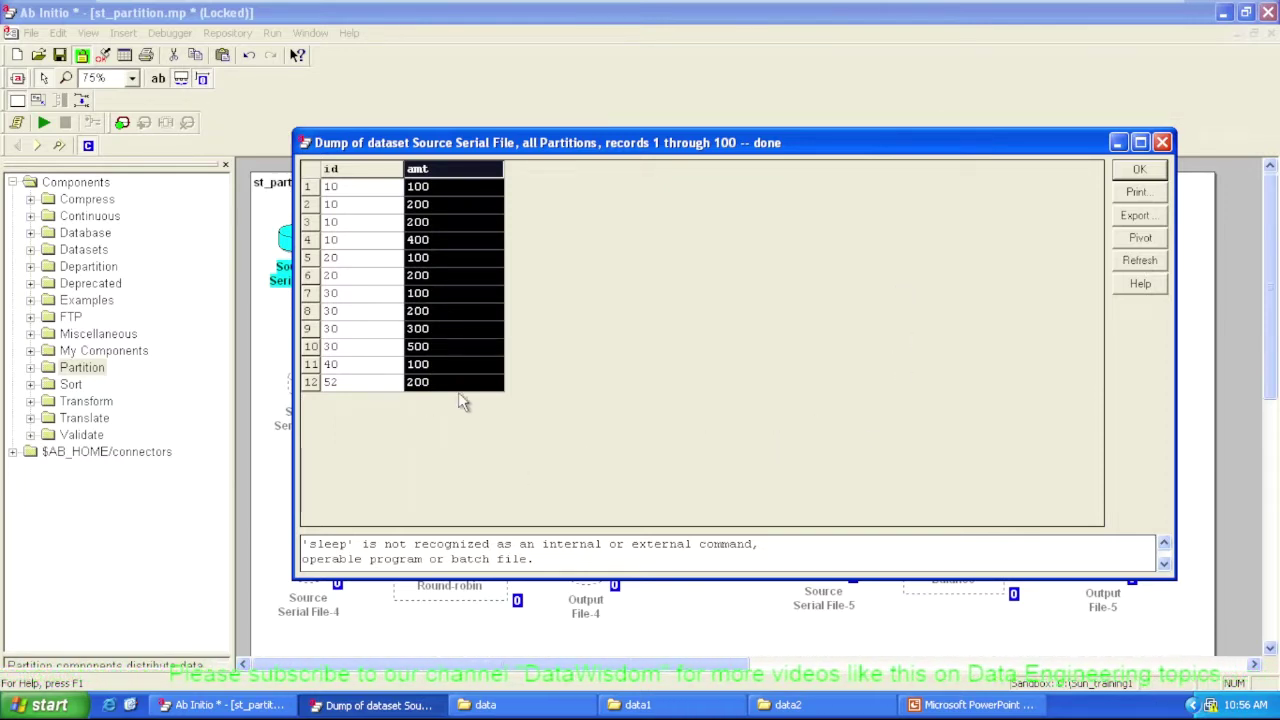
drag(350, 188, 367, 382)
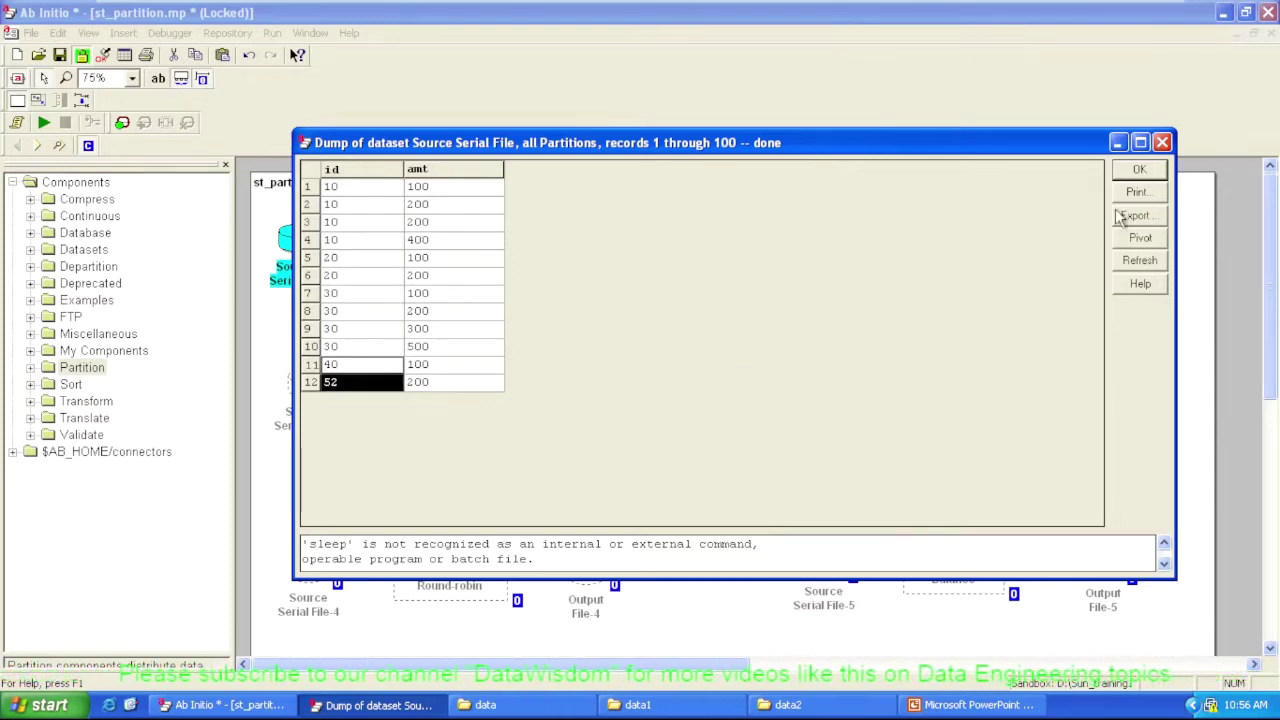
click(1138, 172)
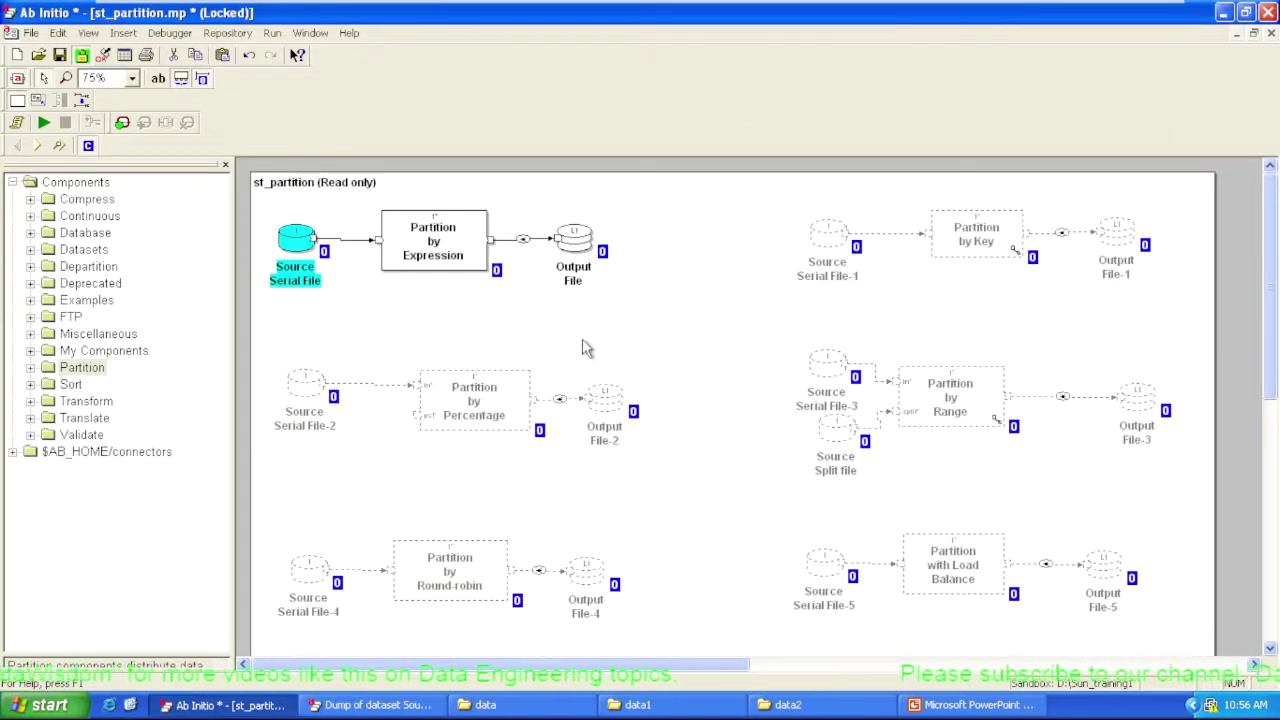
Run the st_partition graph and close its job output window once execution is done.
click(44, 122)
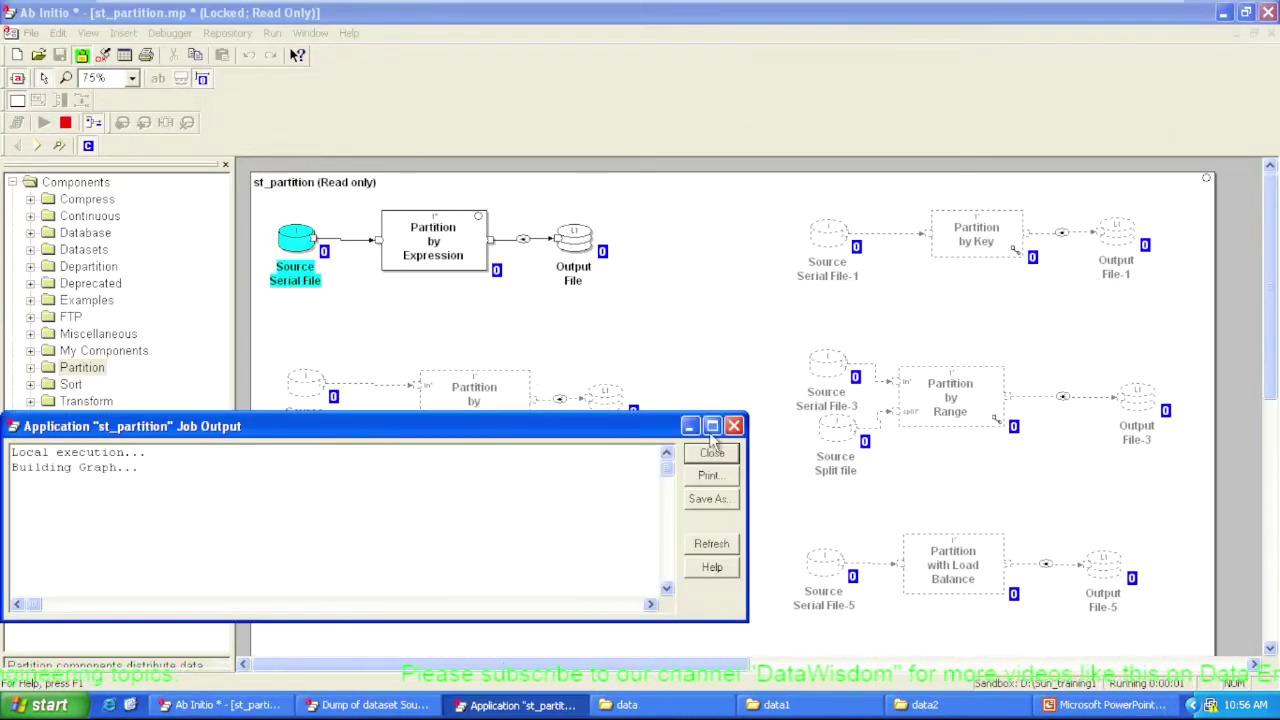
drag(636, 432, 769, 437)
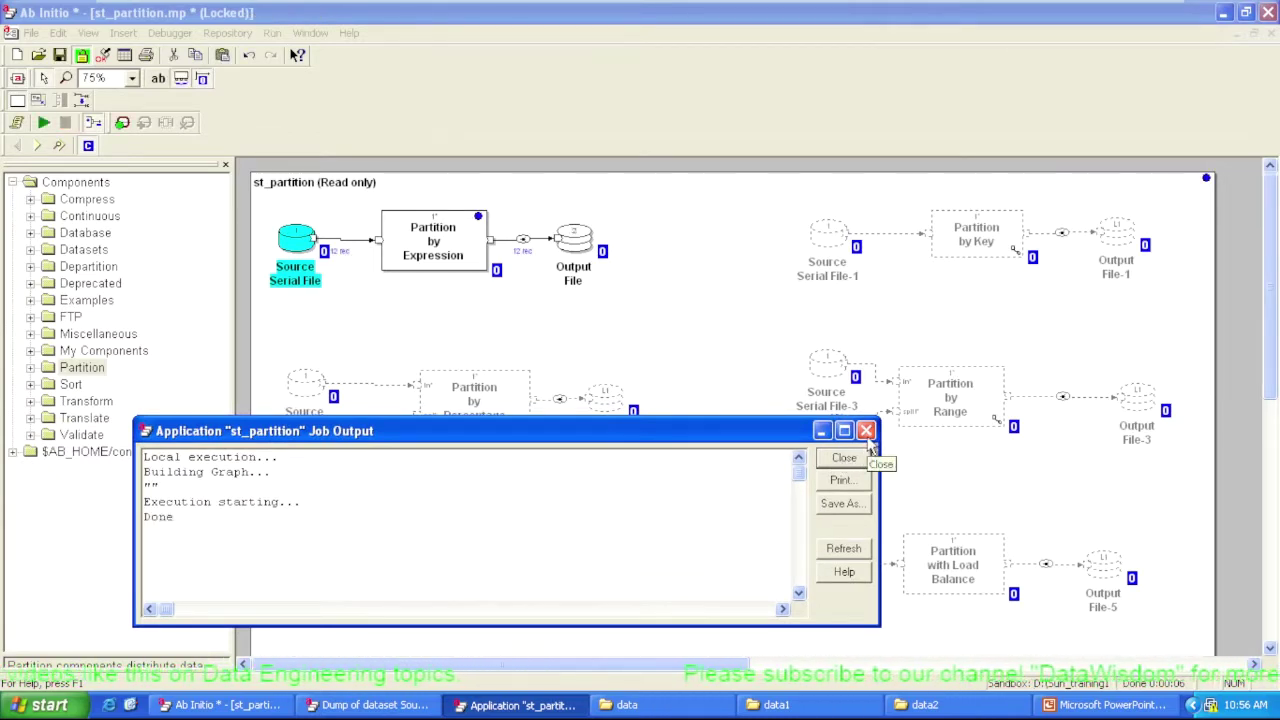
click(866, 431)
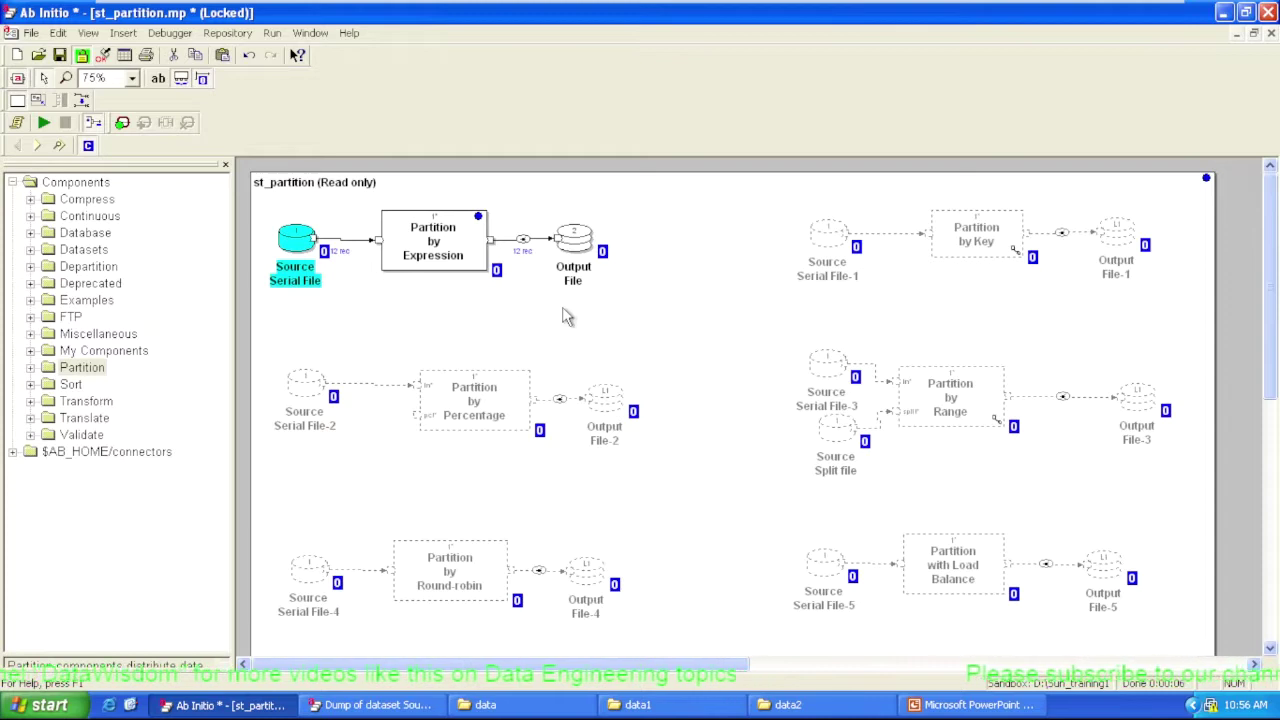
View records 1 through 10 of partition 0 in the Partition by Expression output file, widening the id and amt columns.
click(582, 242)
right_click(582, 242)
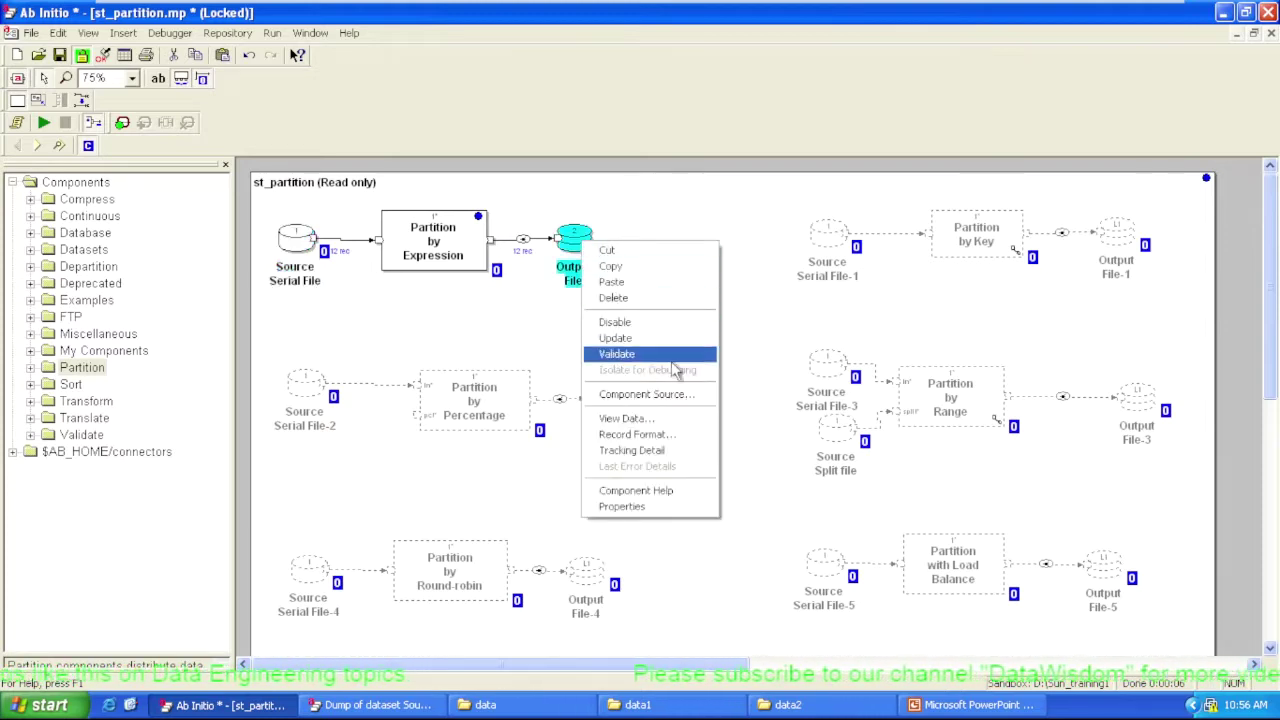
click(628, 418)
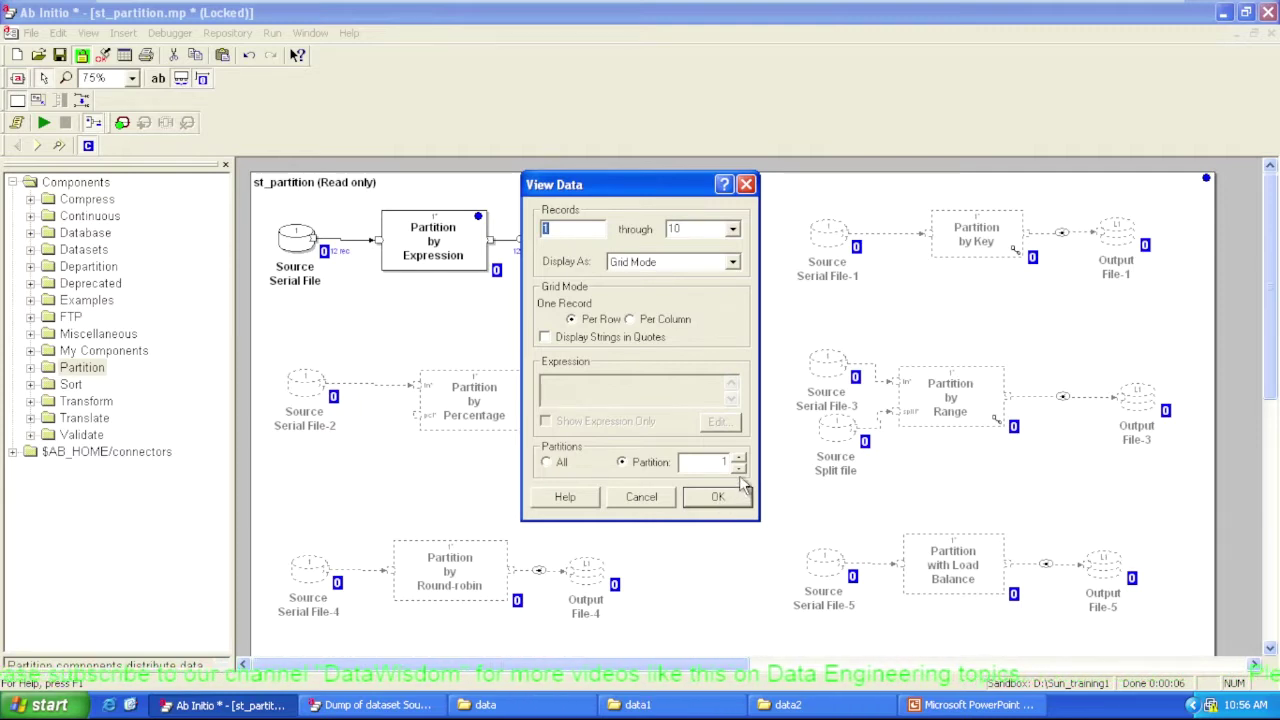
click(739, 468)
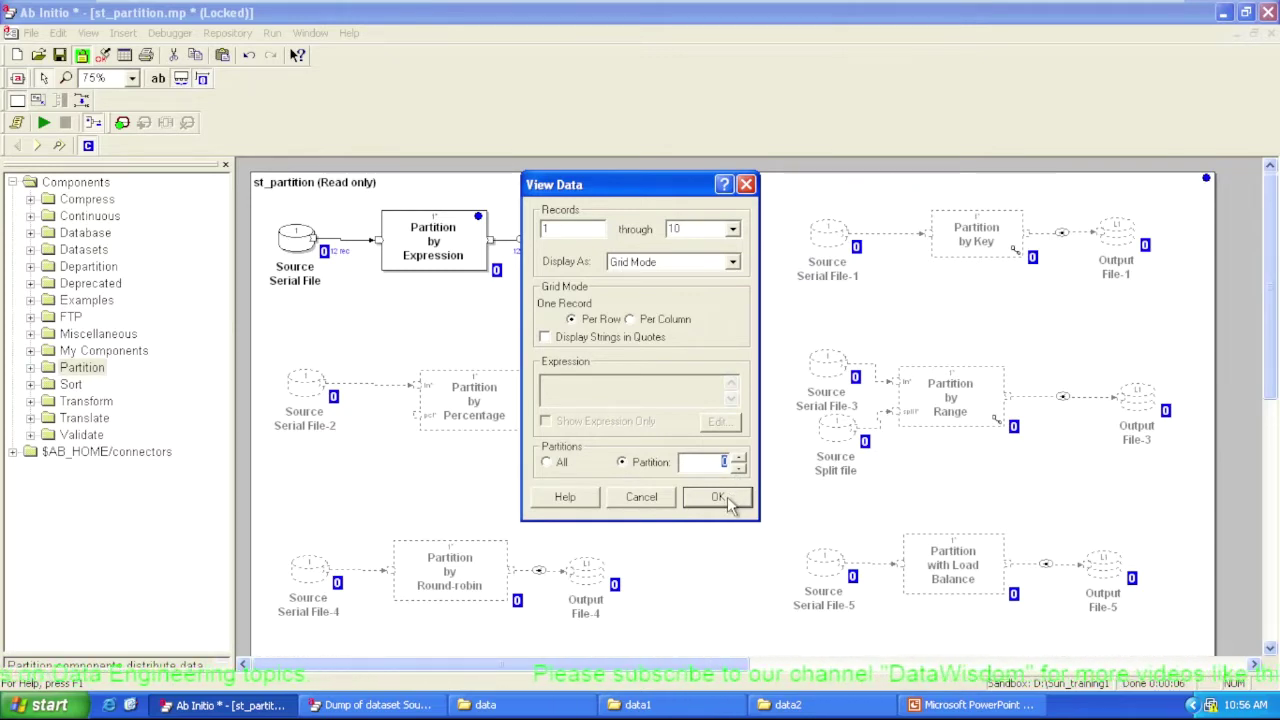
click(718, 498)
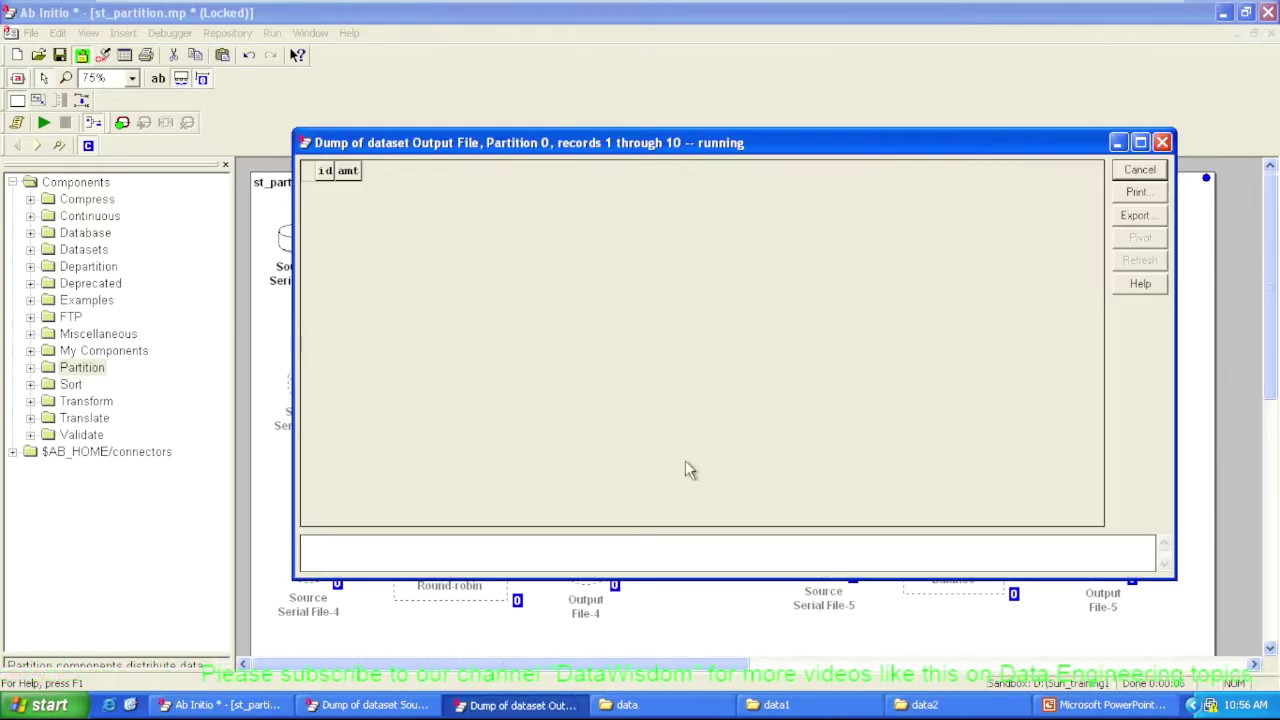
drag(336, 171, 612, 178)
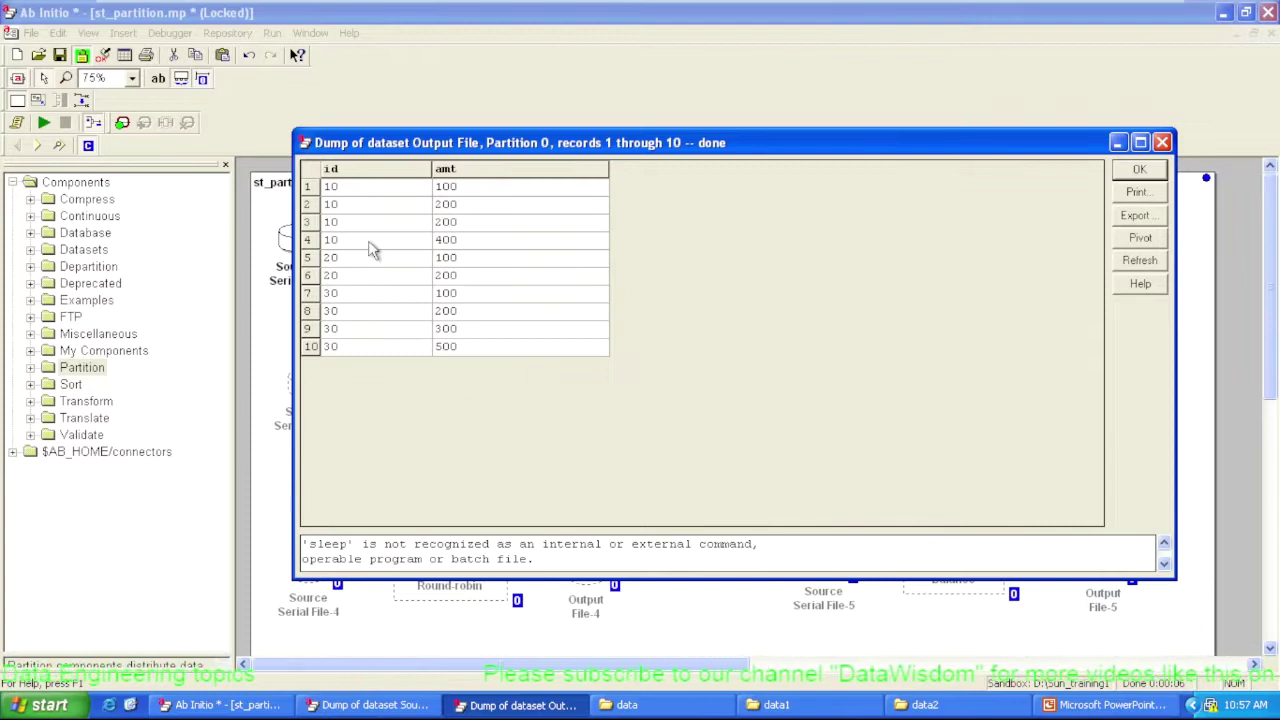
Compare the Partition by Expression function parameter with the partition 0 records, and close both the properties and the record view.
drag(462, 152, 639, 158)
double_click(428, 235)
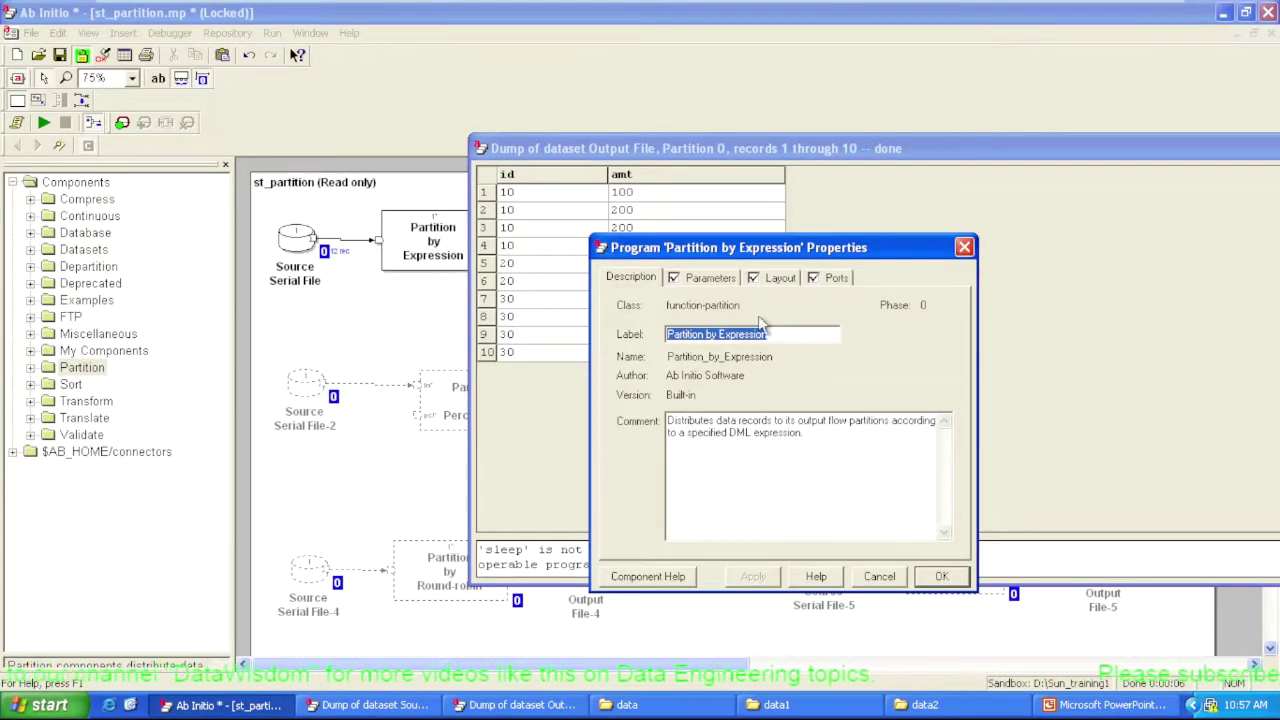
click(697, 283)
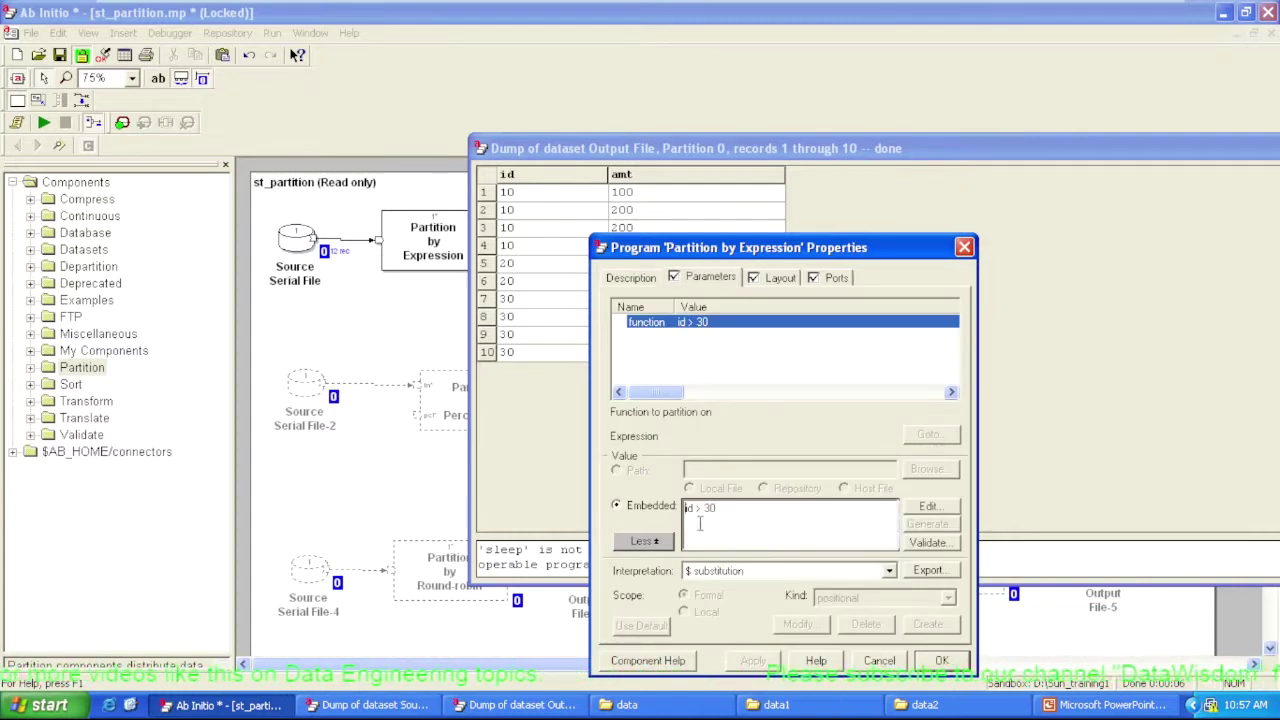
click(718, 513)
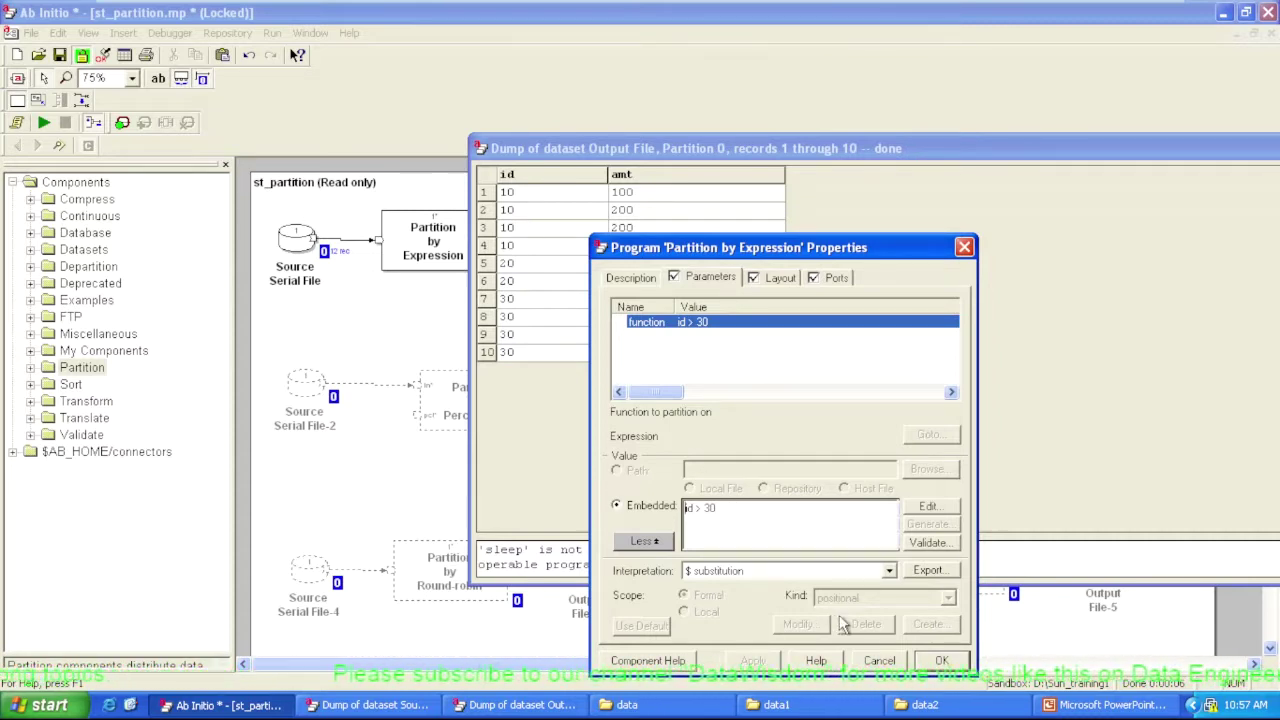
click(941, 662)
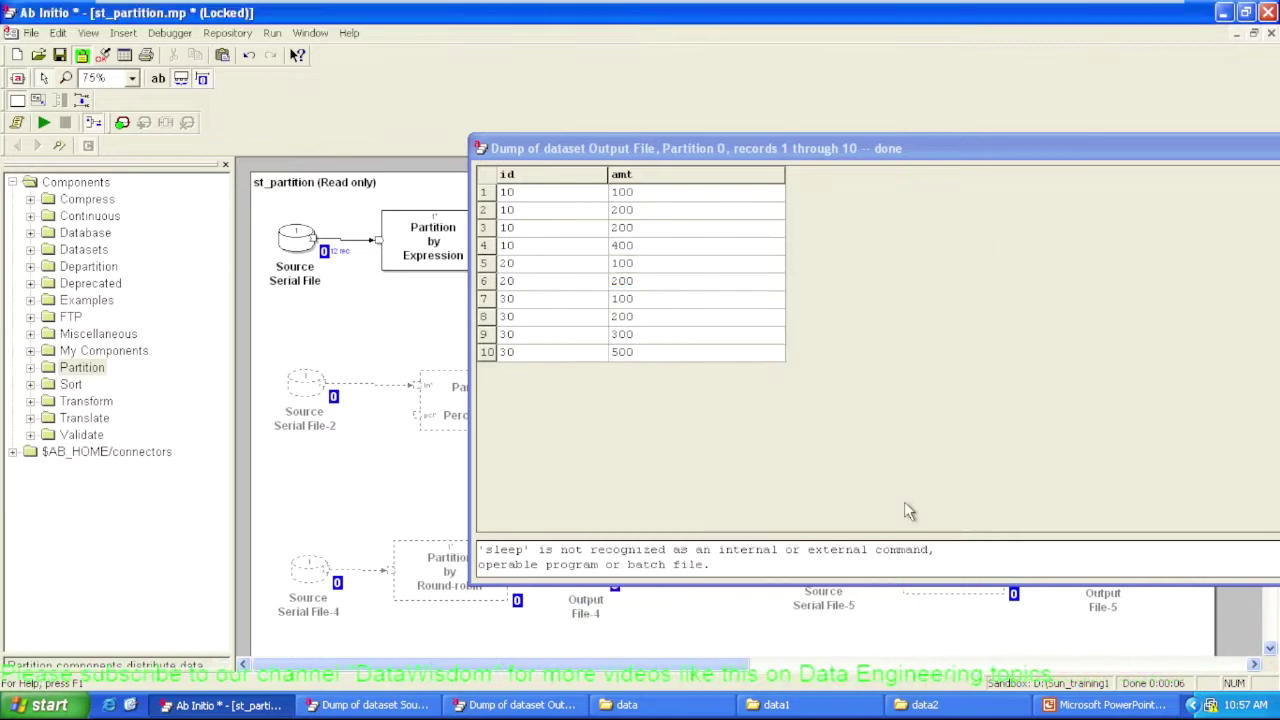
drag(1080, 160, 872, 160)
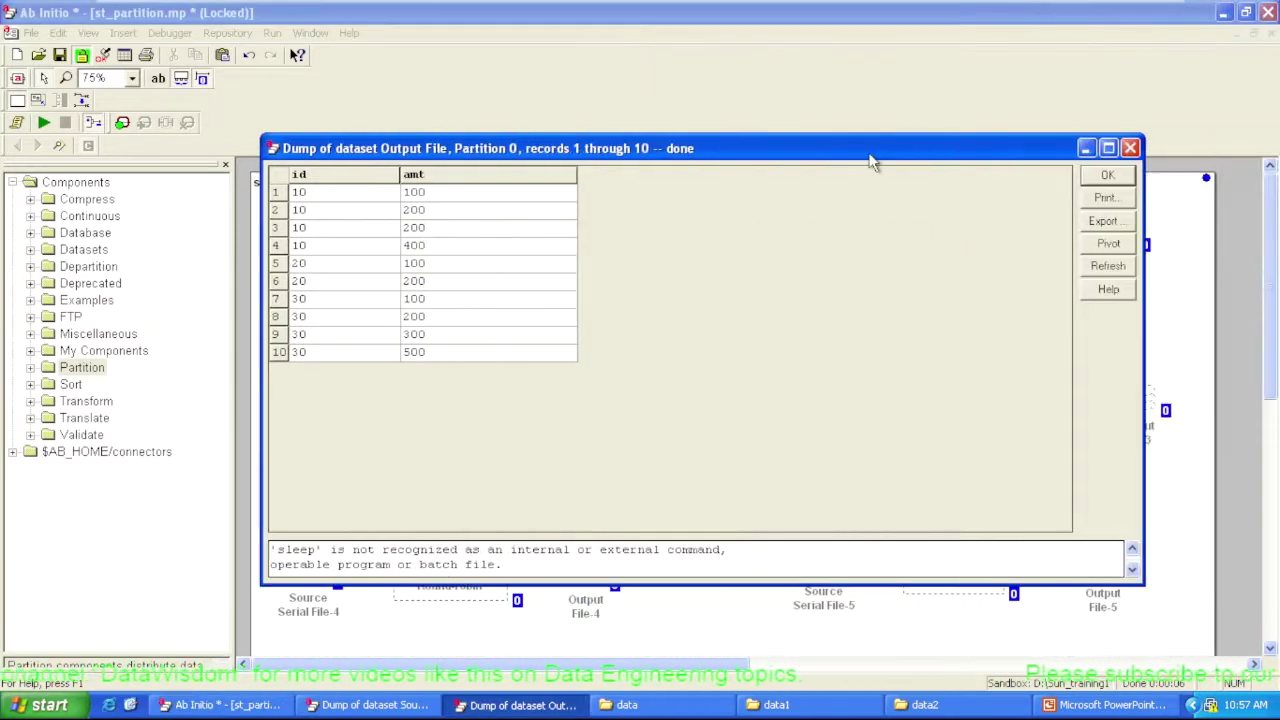
click(1132, 146)
View records 1 through 10 of partition 1 in the Partition by Expression output file, and close the record view.
click(574, 238)
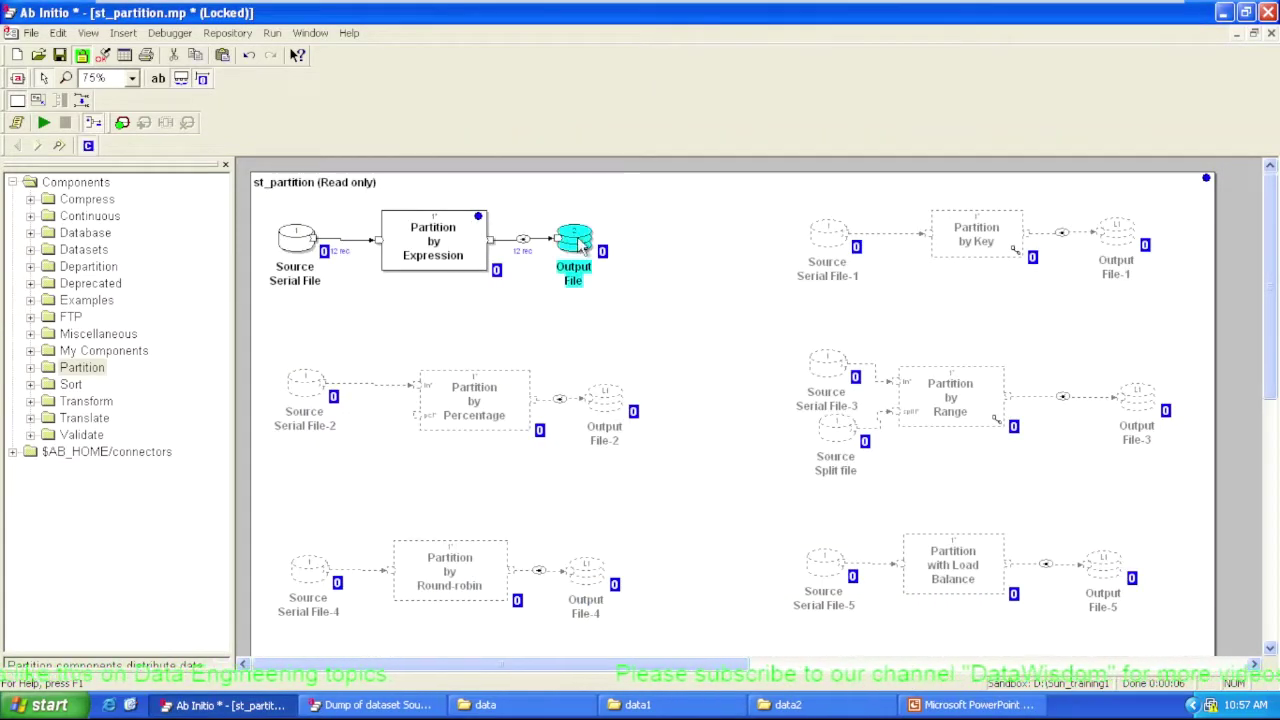
right_click(578, 239)
click(618, 416)
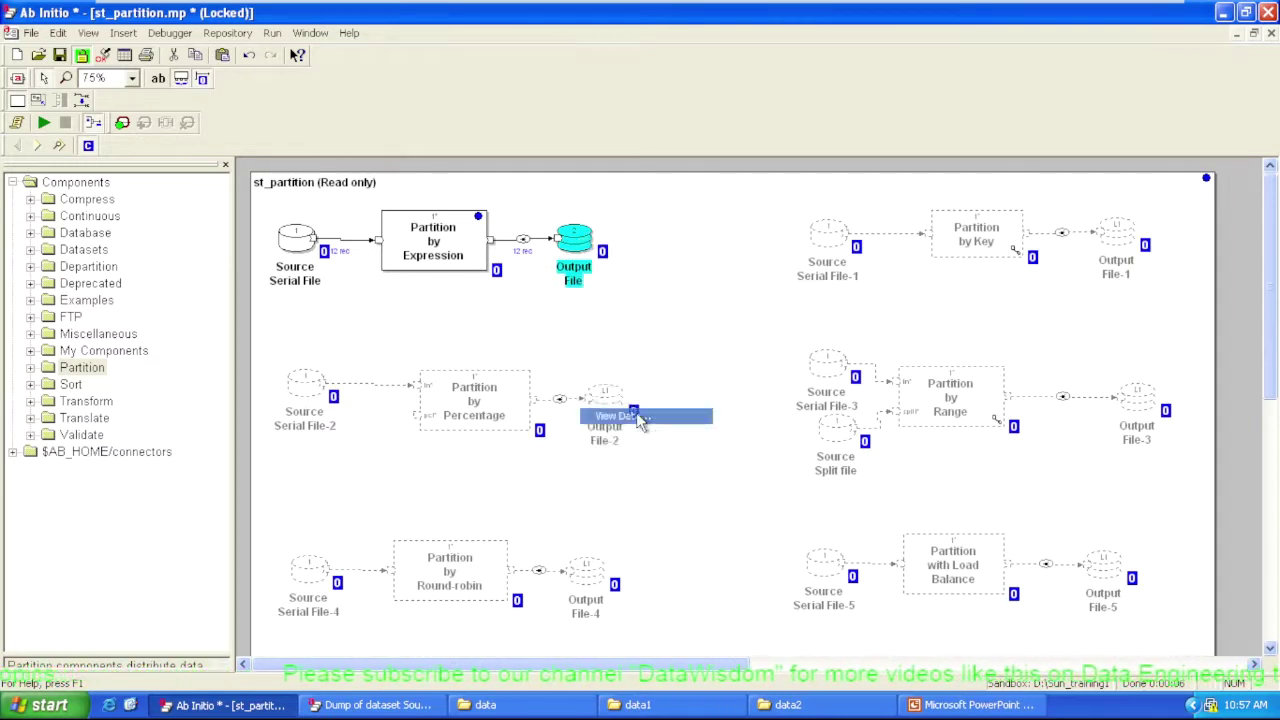
click(740, 458)
click(717, 497)
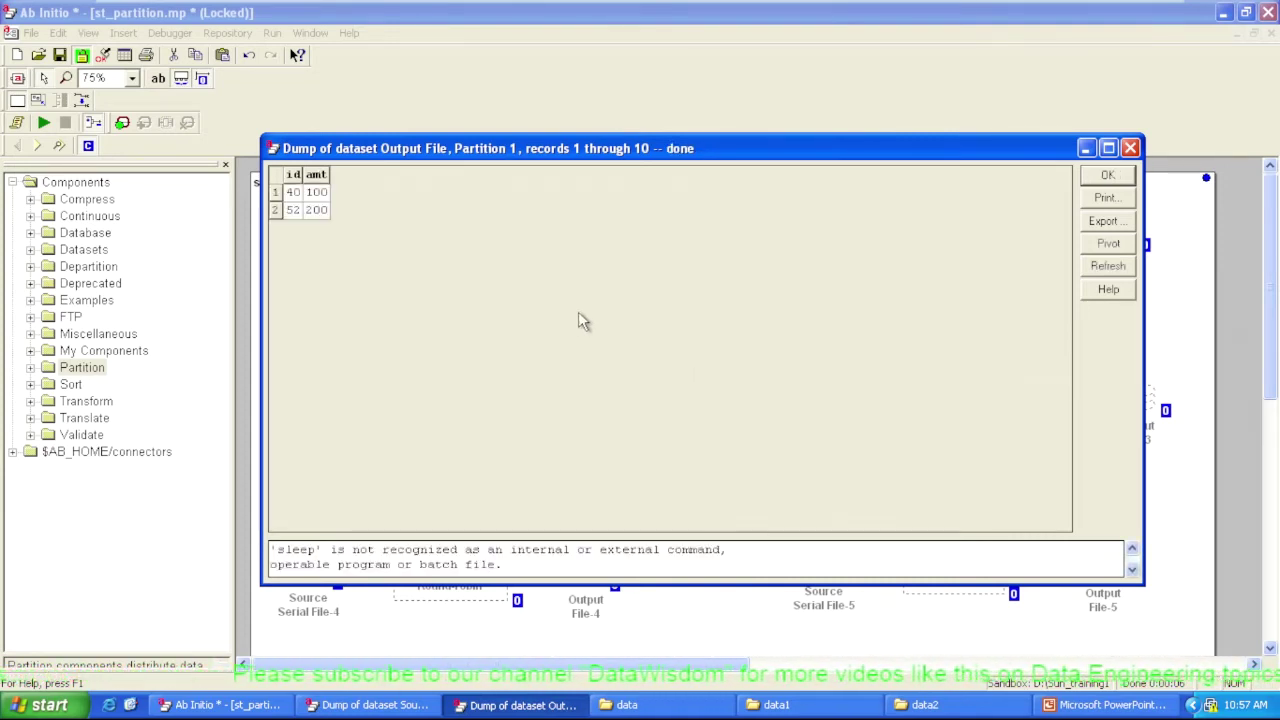
click(1108, 175)
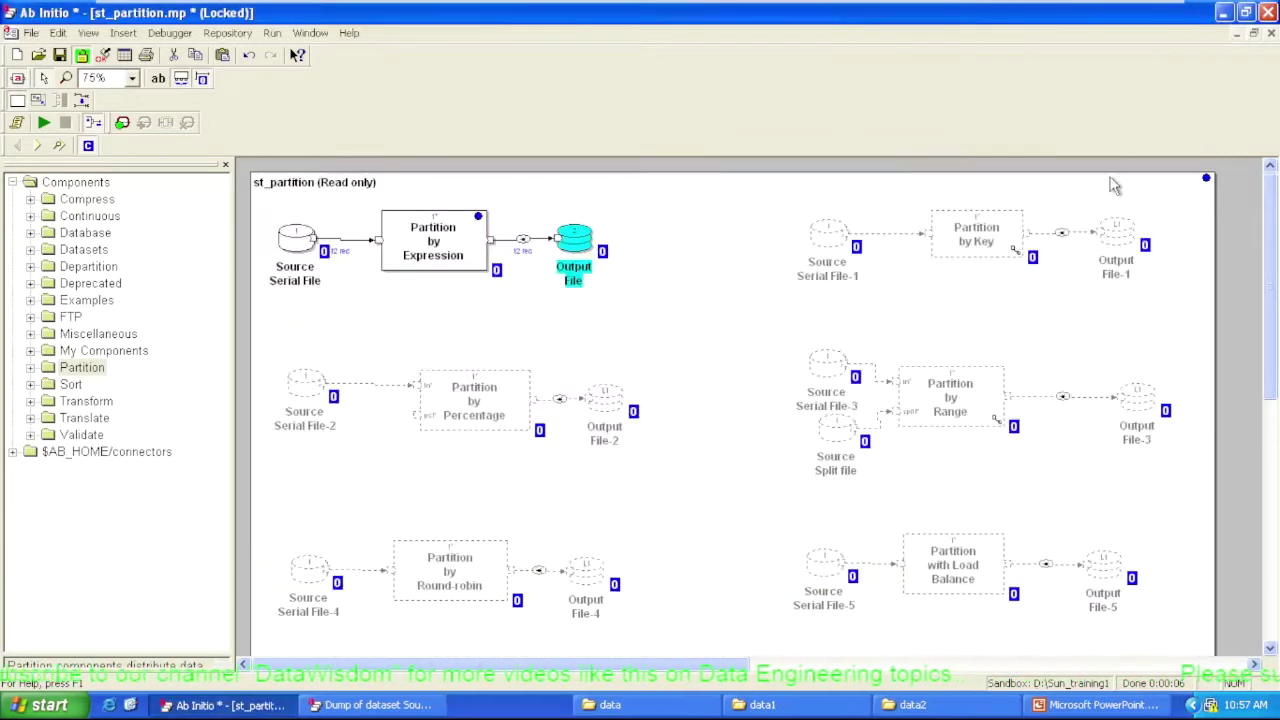
Enable the whole Partition by Key flow, from Source Serial File-1 to Output File-1.
drag(791, 190, 1148, 312)
right_click(998, 247)
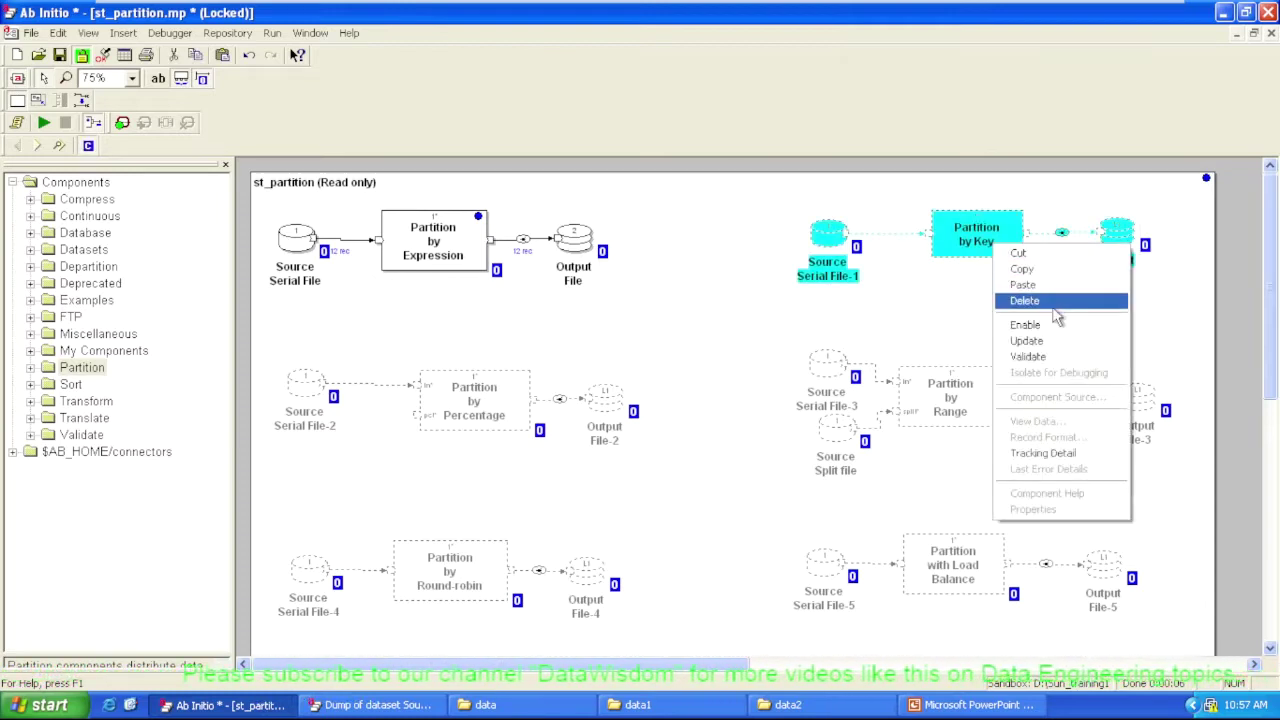
click(1025, 324)
click(697, 328)
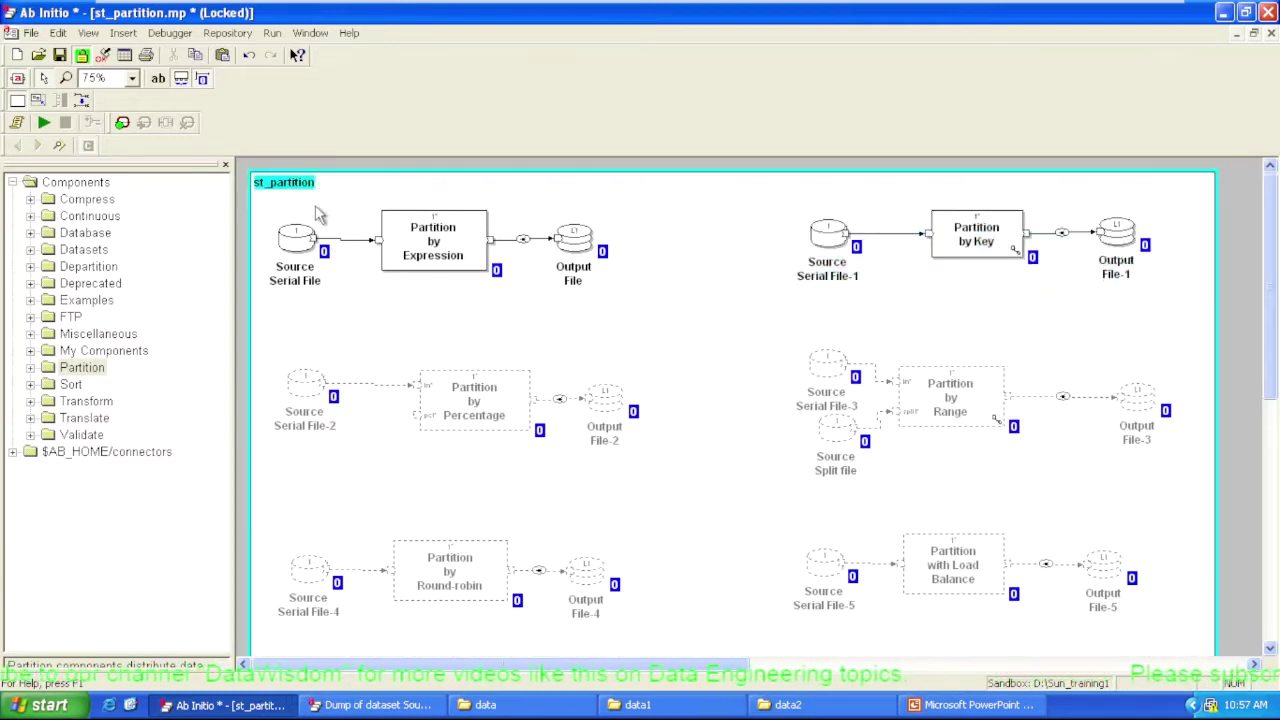
Disable the whole Partition by Expression flow, including its source and output files.
drag(260, 200, 630, 320)
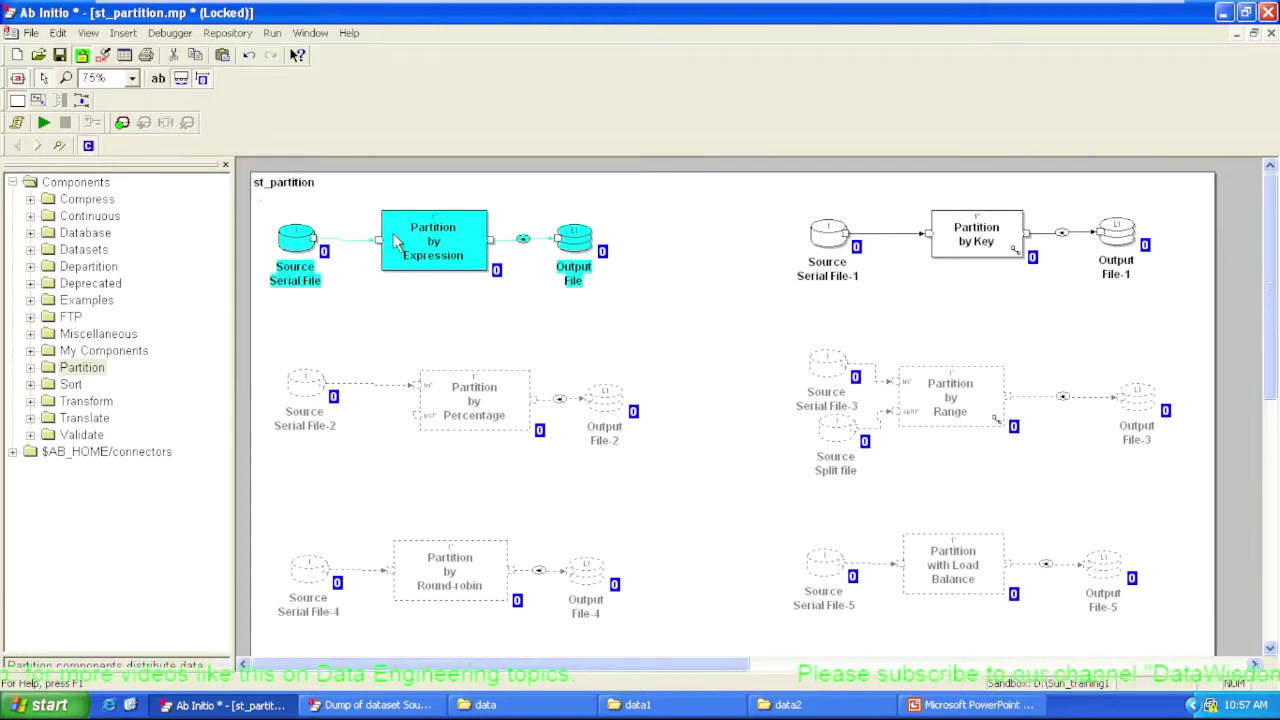
right_click(394, 235)
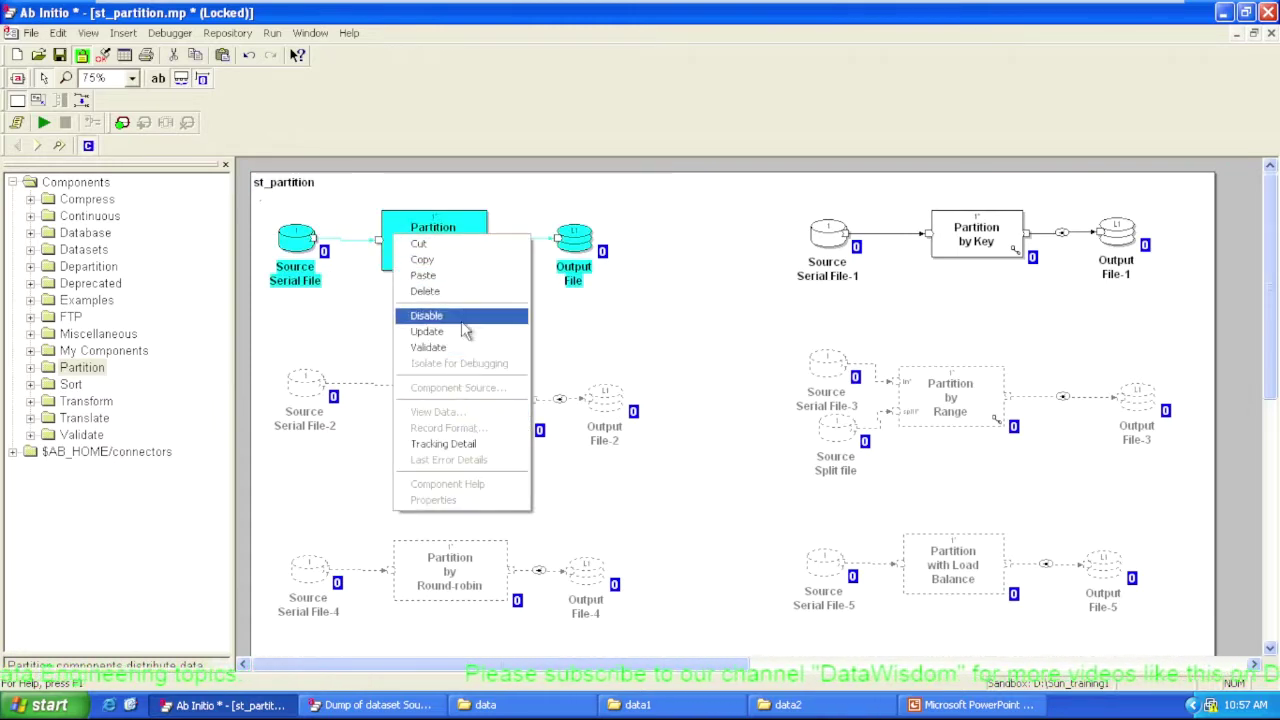
click(462, 318)
click(715, 324)
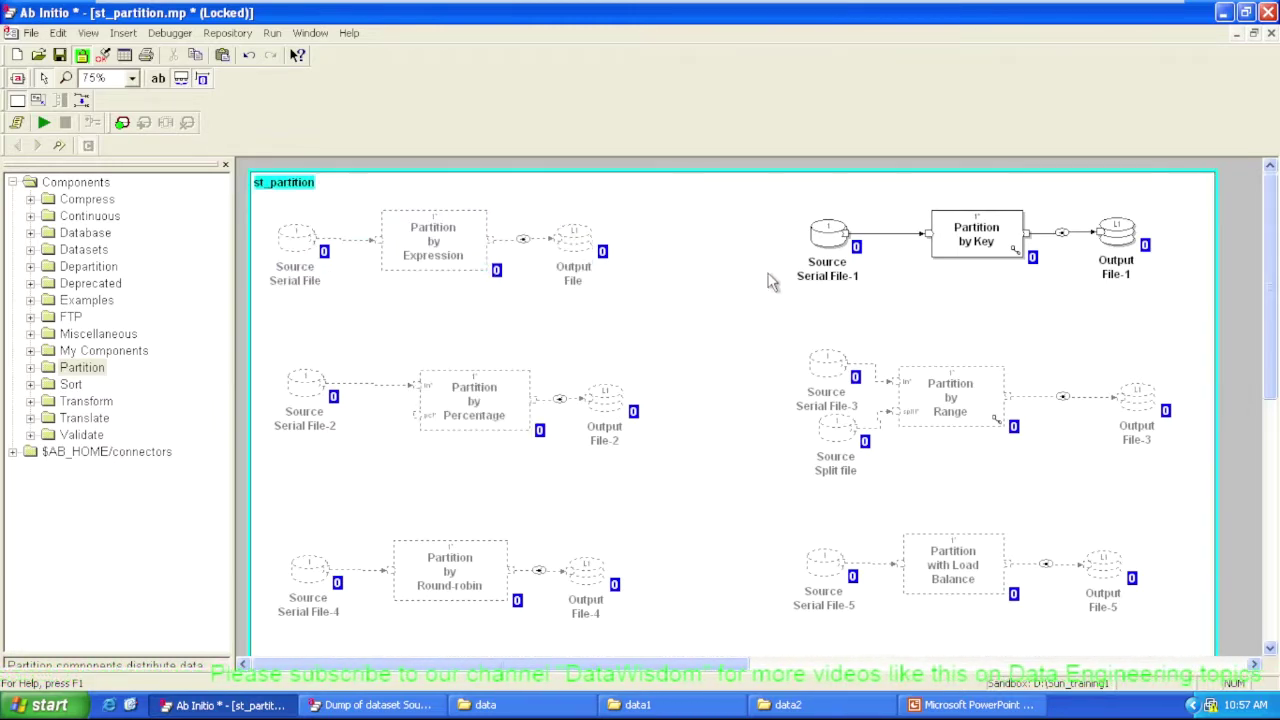
View records 1 through 100 of Source Serial File-1 across all partitions, and close the record view.
right_click(829, 238)
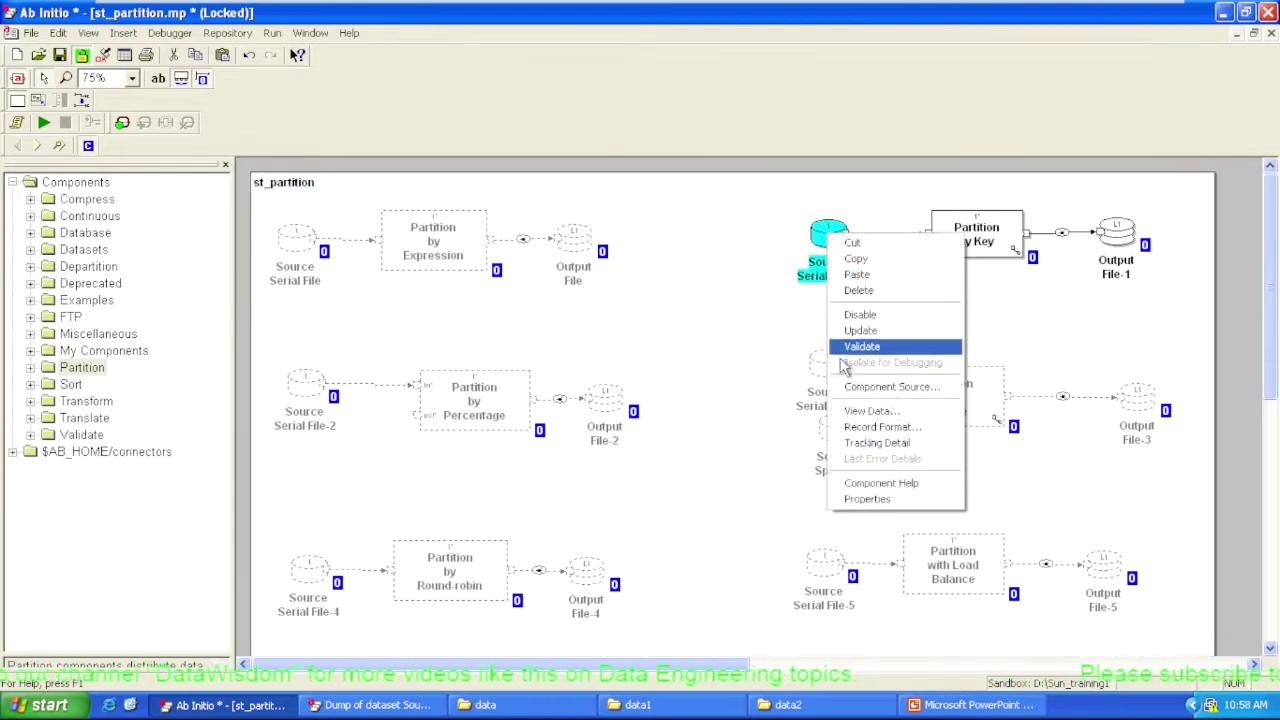
click(862, 411)
click(731, 500)
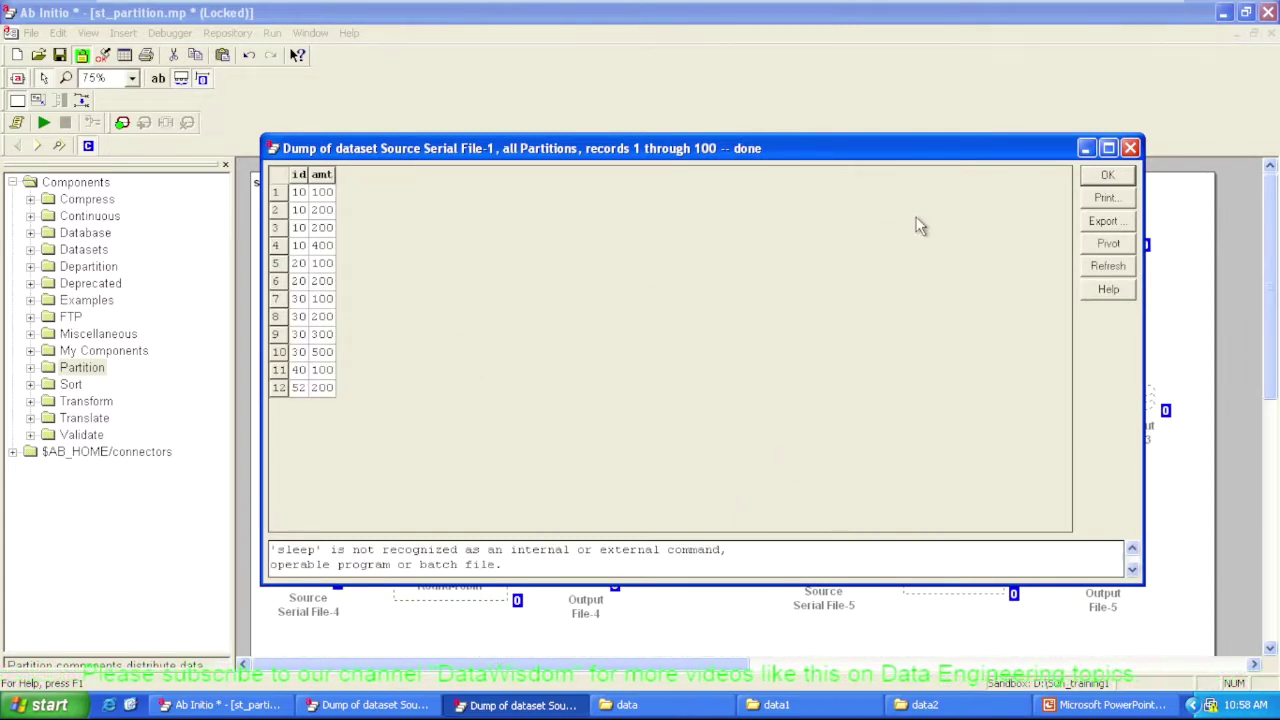
click(1130, 148)
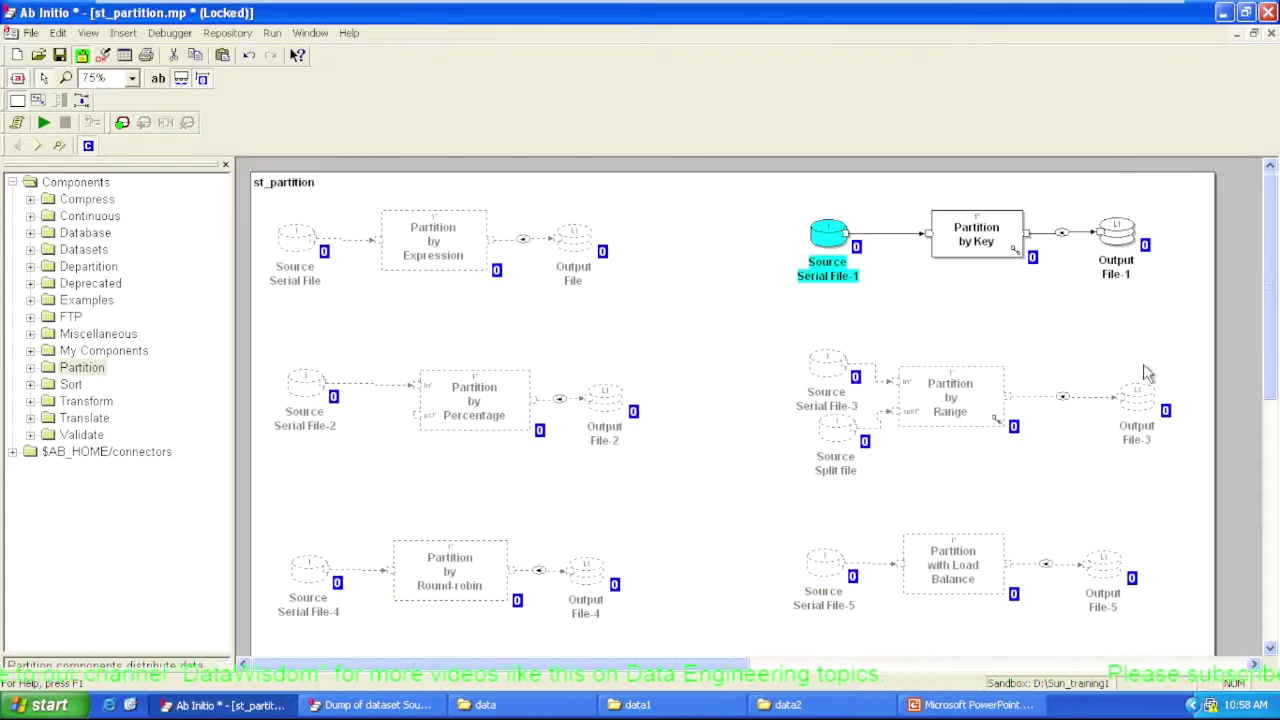
Open the key parameter of the Partition by Key component in the Key Specifier Editor.
double_click(975, 248)
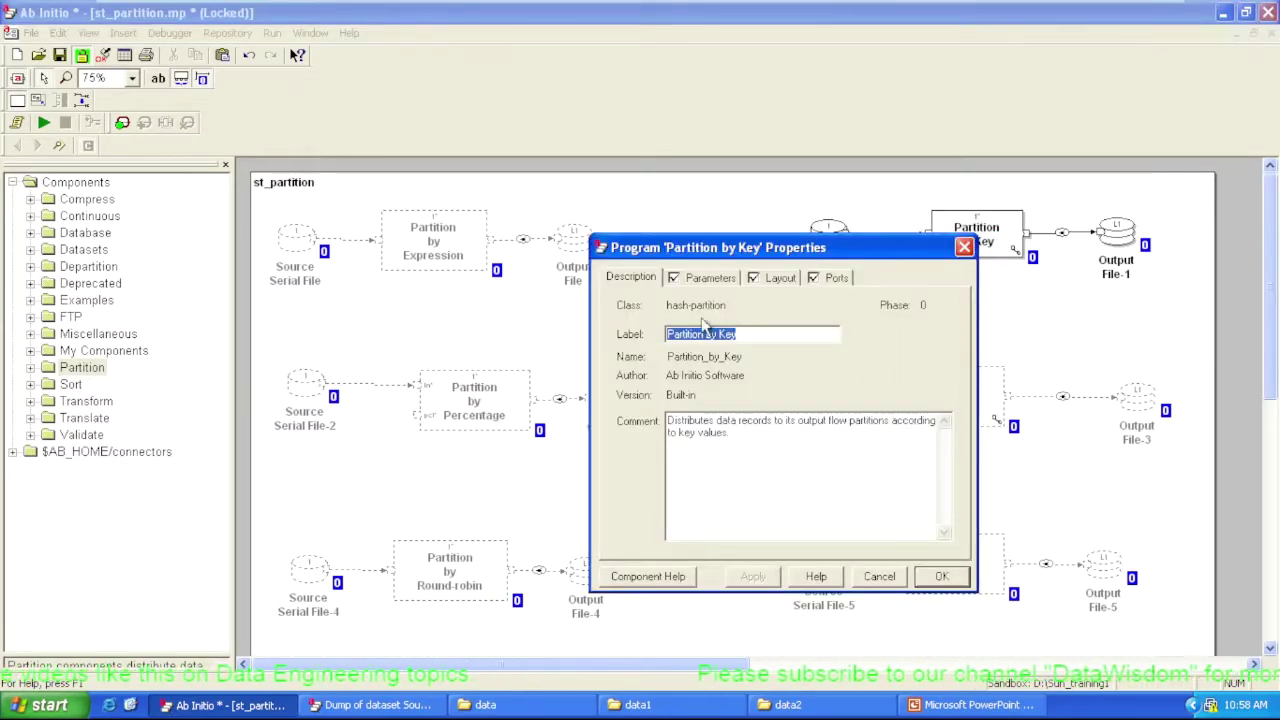
click(700, 278)
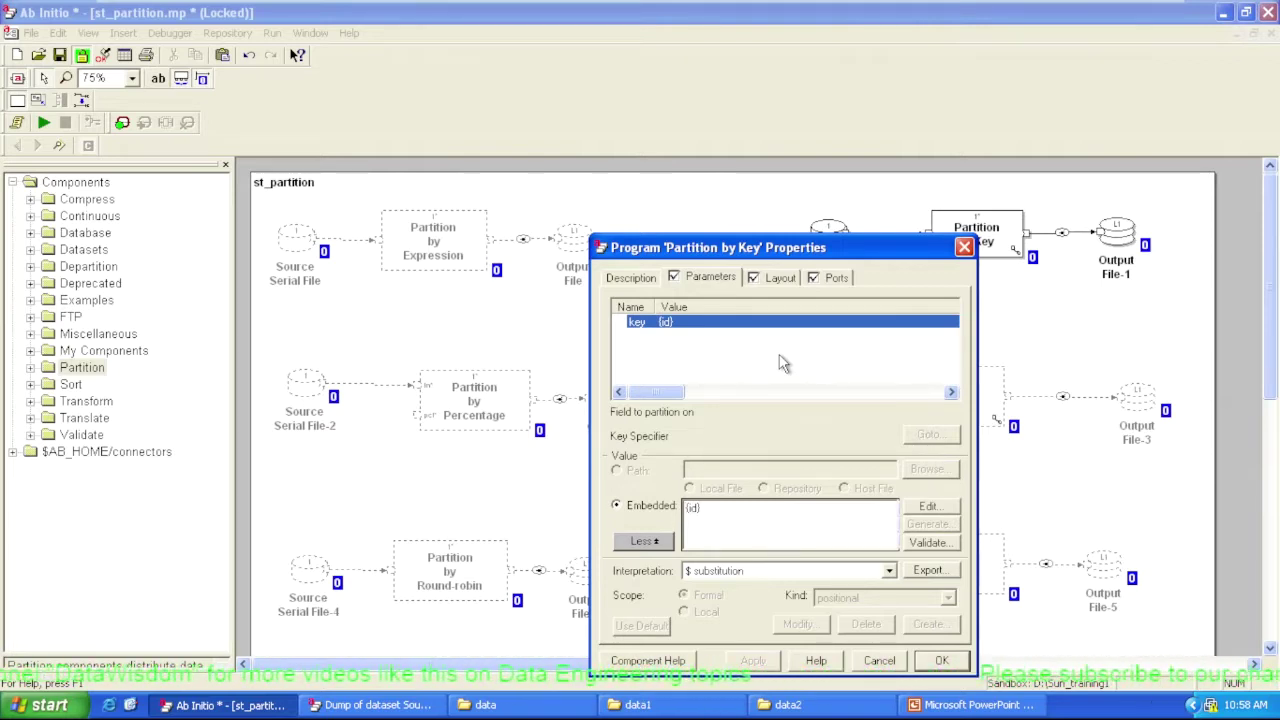
double_click(710, 321)
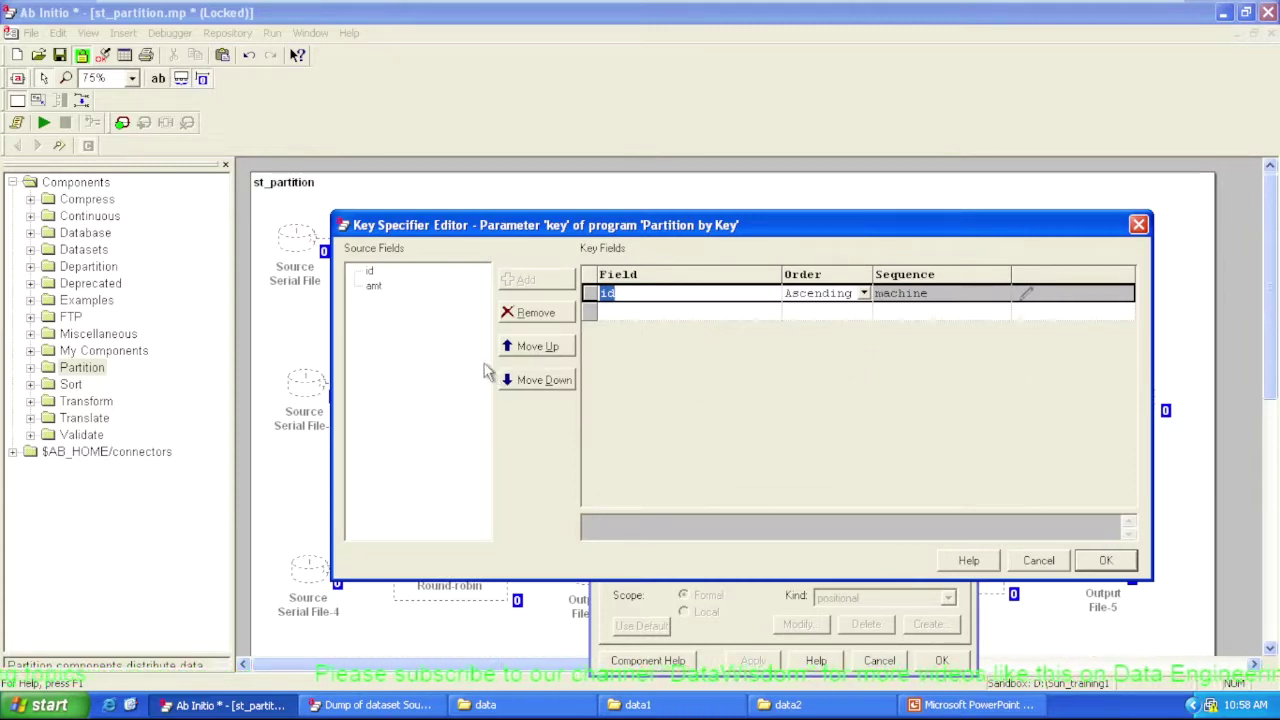
Add amt as a second key field below id, and remove it from the key fields again.
double_click(374, 290)
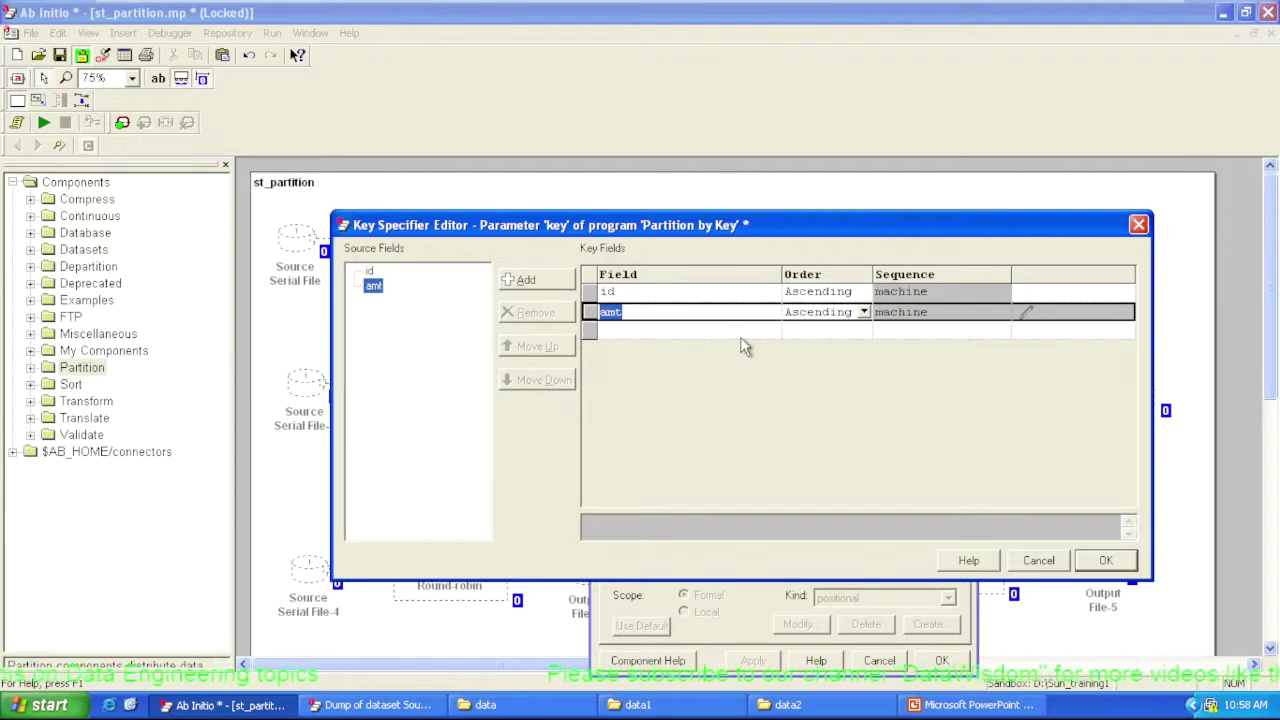
click(650, 293)
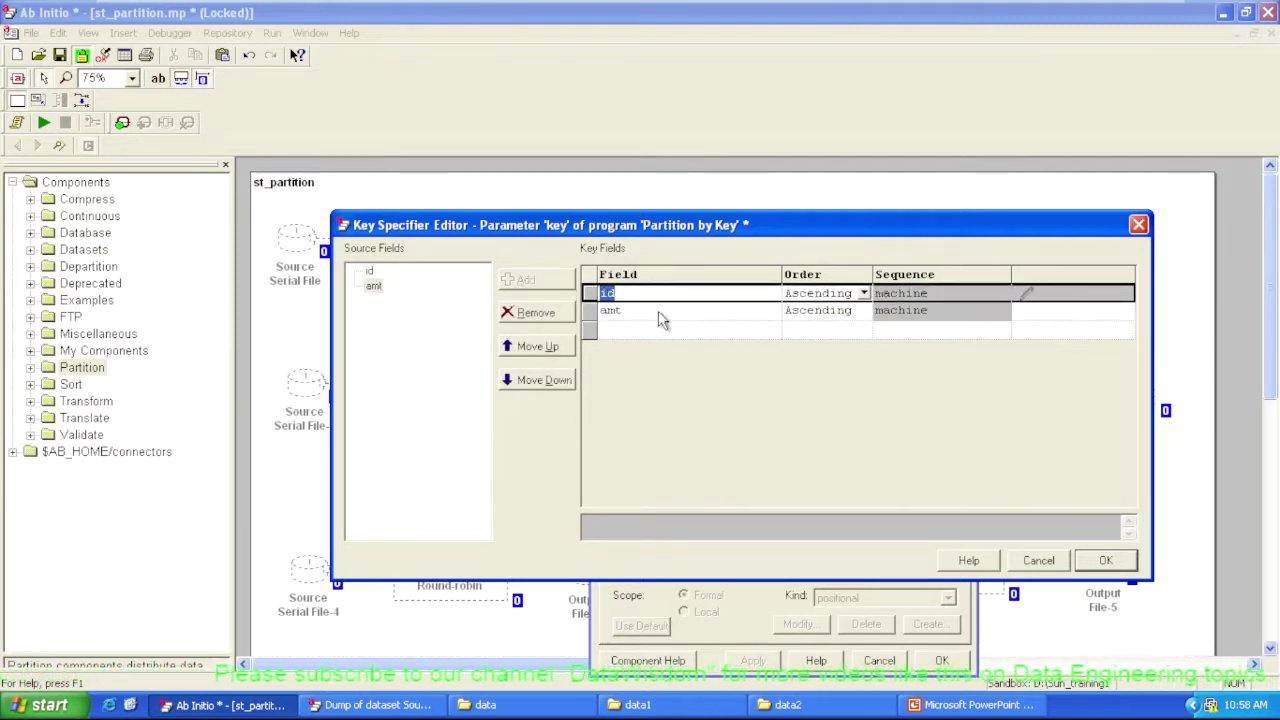
click(660, 314)
click(530, 313)
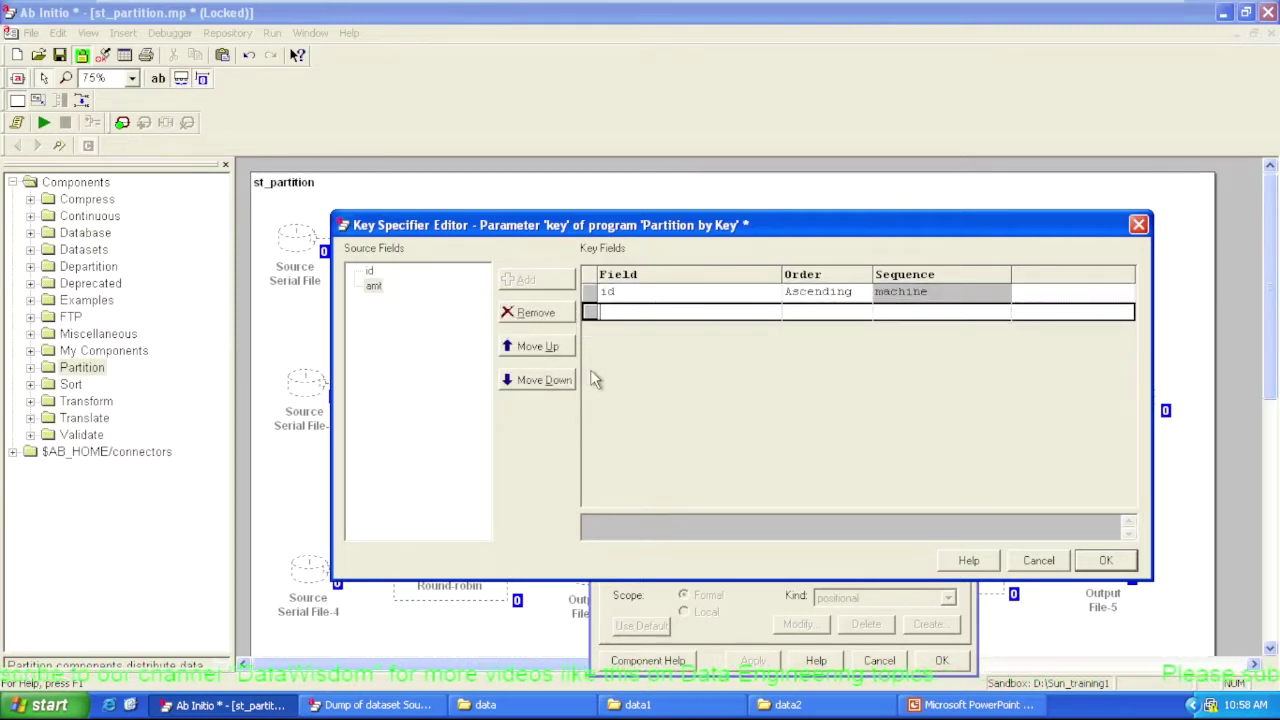
Accept id as the only key field, and close the Partition by Key properties with the changes saved.
click(1106, 562)
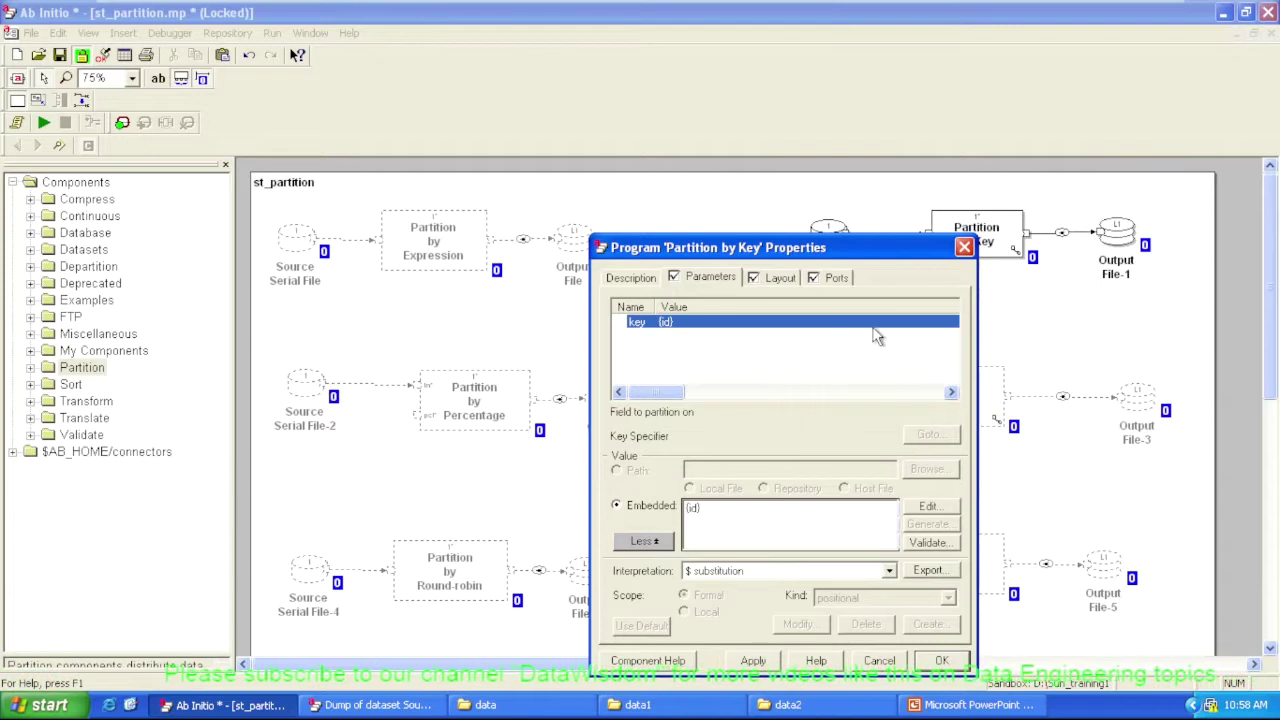
click(964, 246)
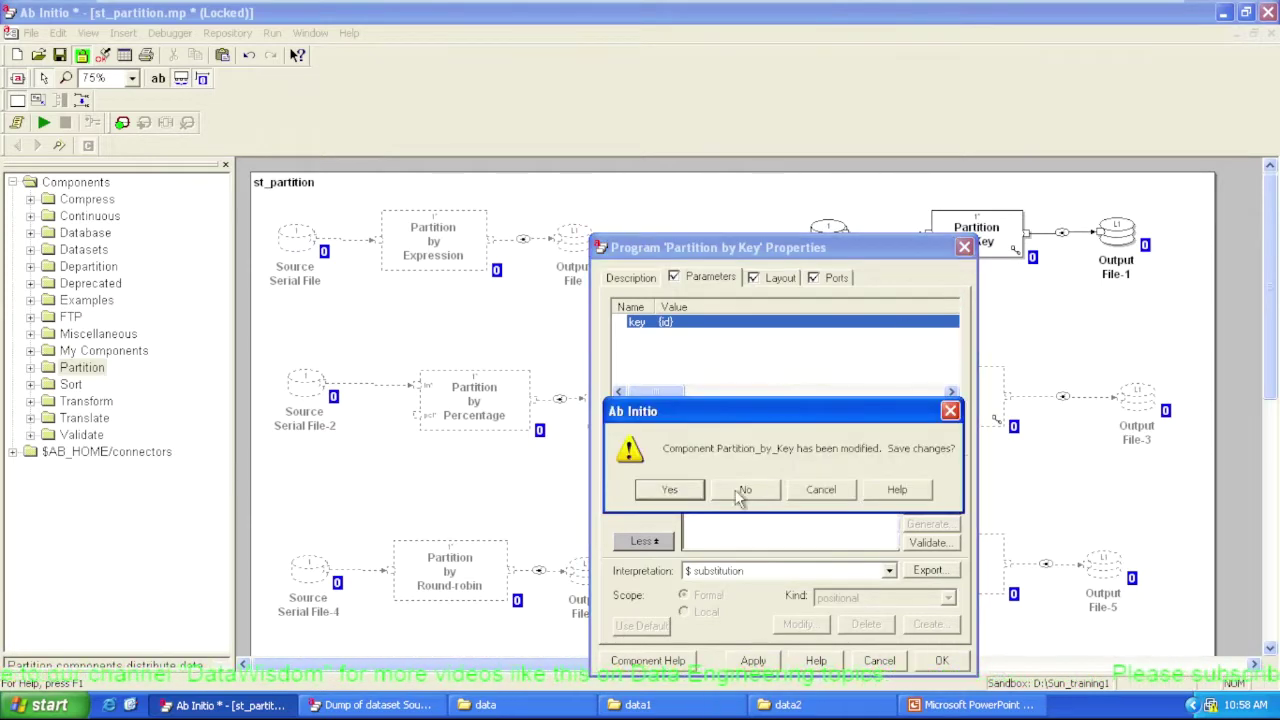
click(684, 491)
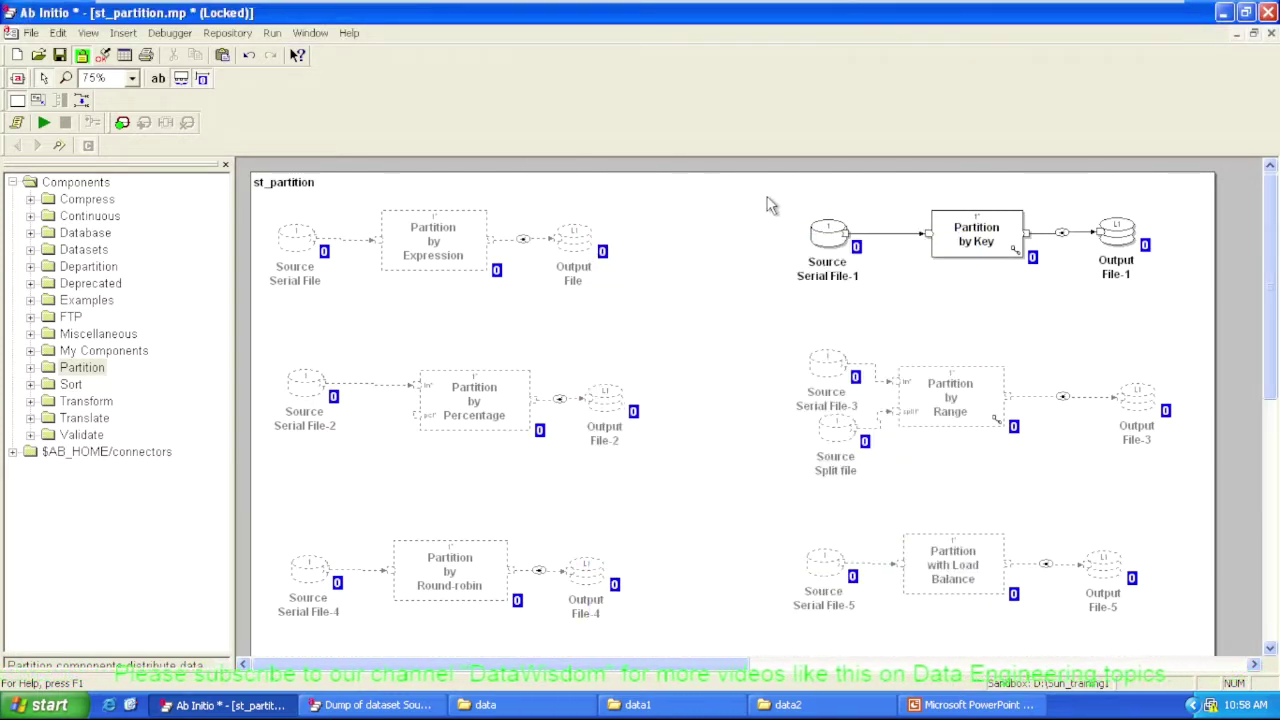
drag(792, 188, 1174, 326)
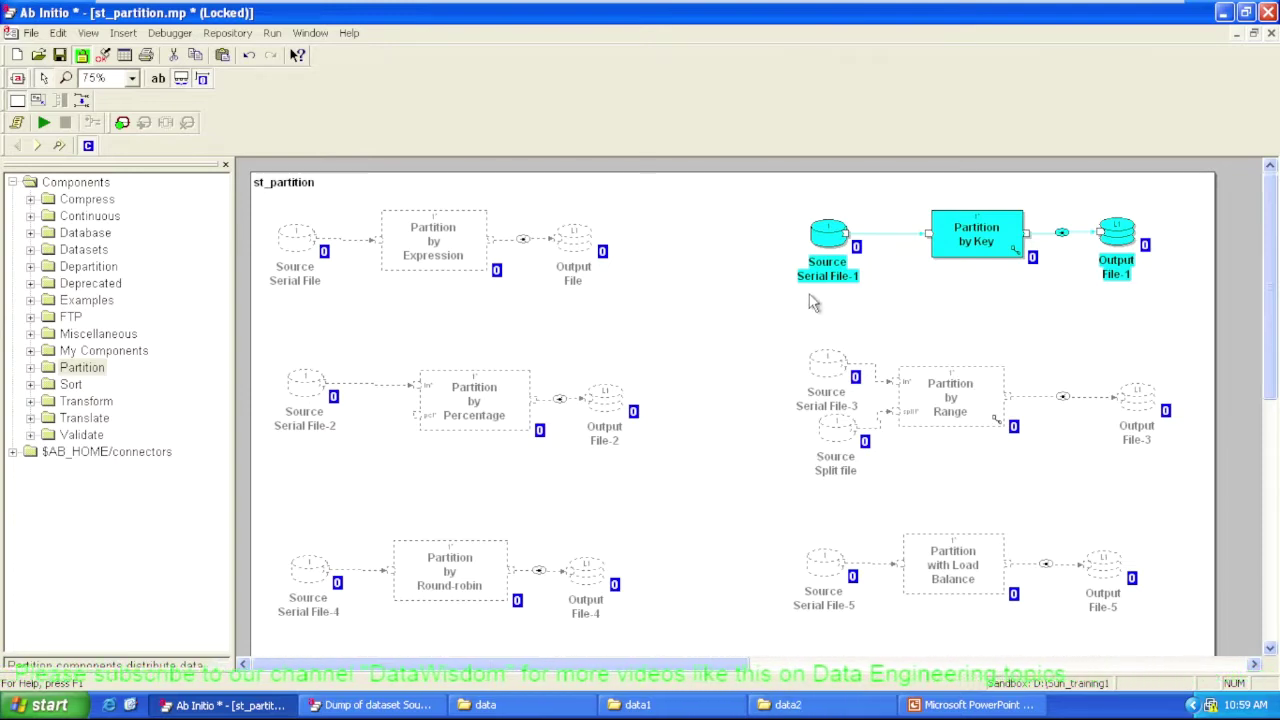
right_click(823, 228)
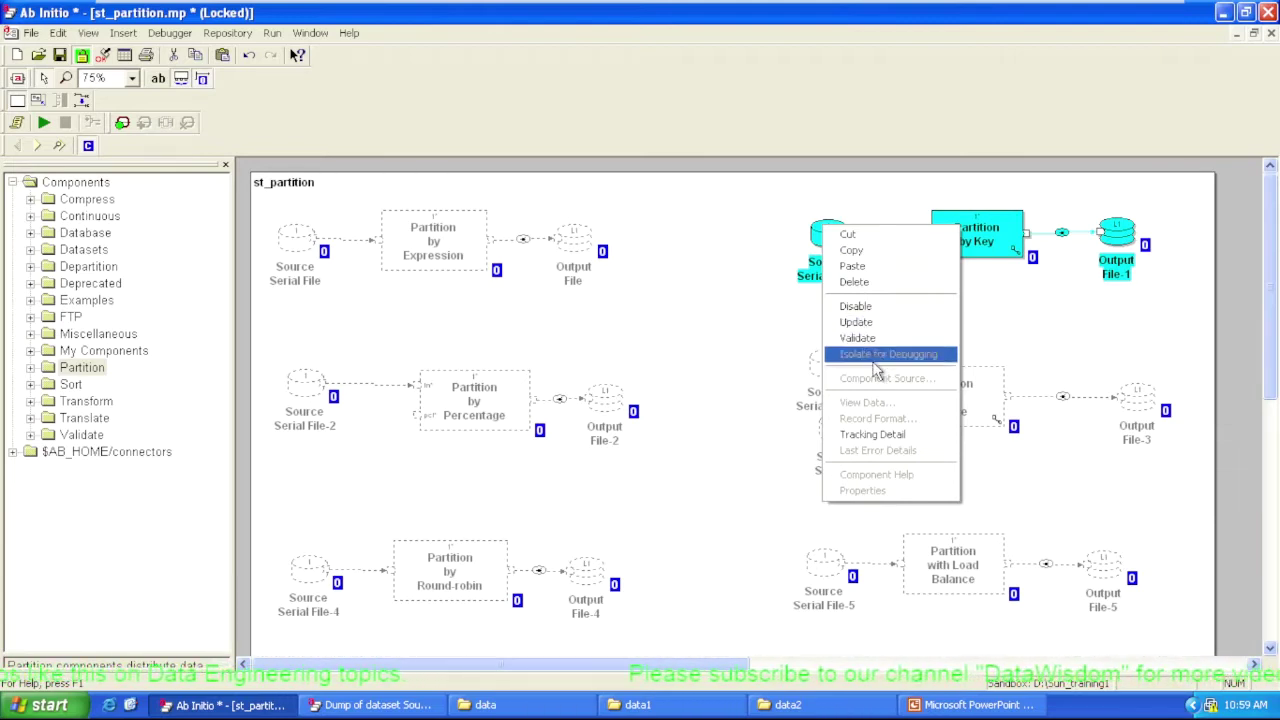
click(770, 366)
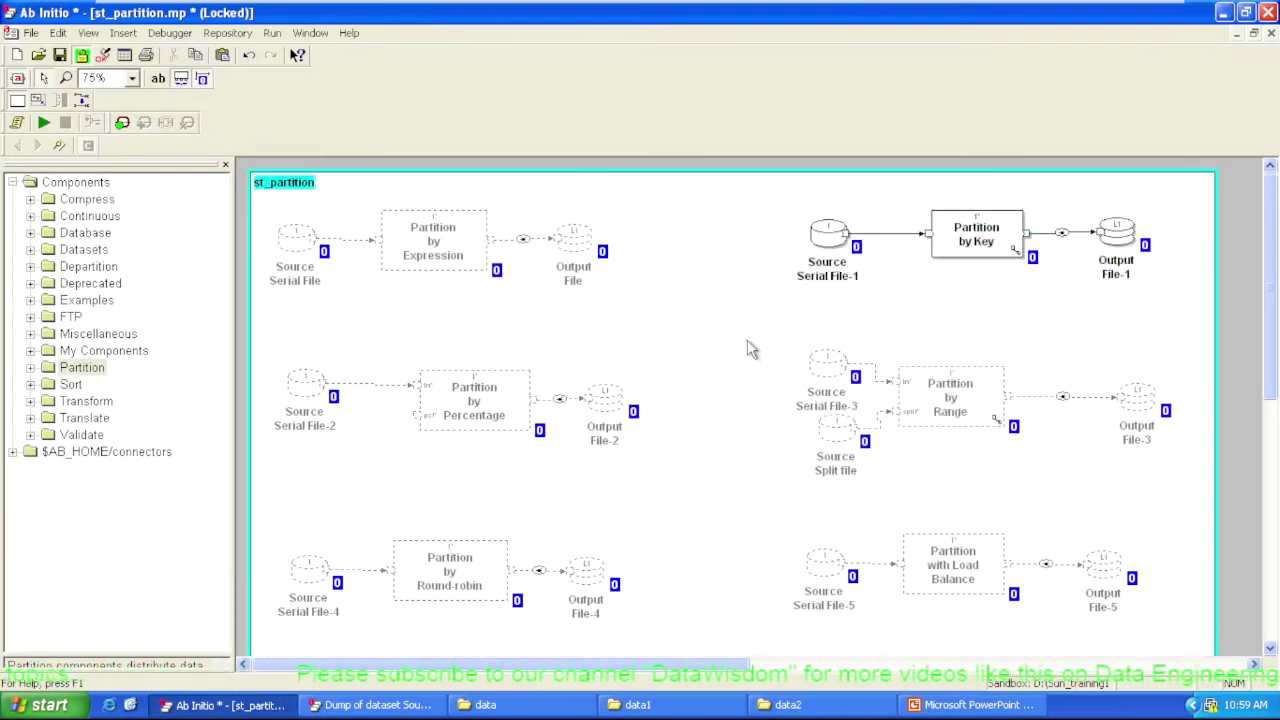
View records 1 through 100 of Source Serial File-1 in Grid Mode for all partitions, and widen the id column.
click(826, 232)
right_click(826, 232)
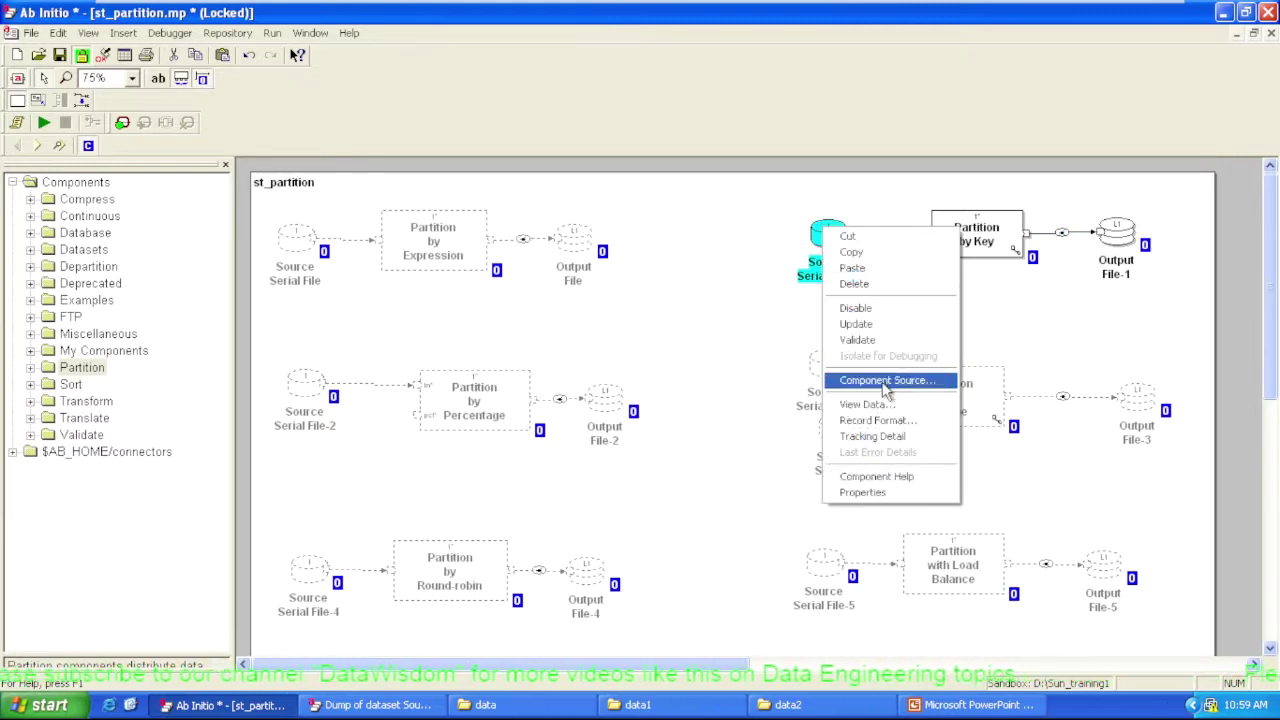
click(887, 412)
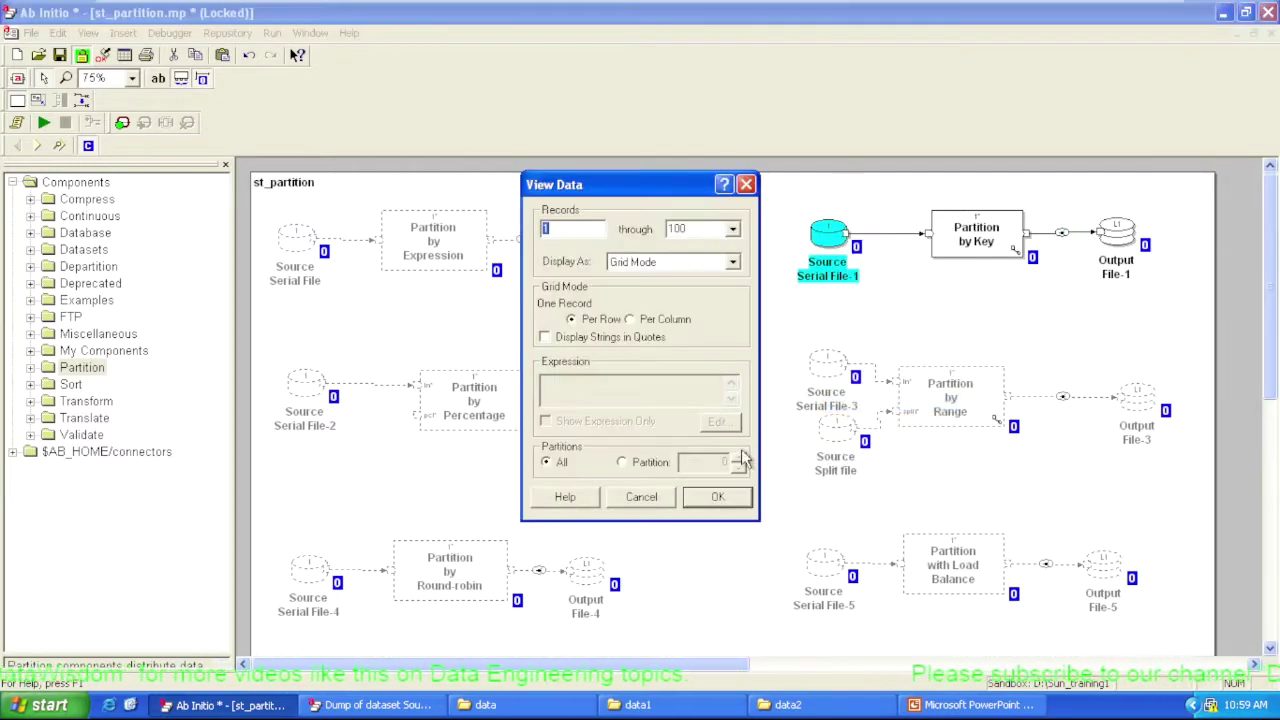
click(720, 500)
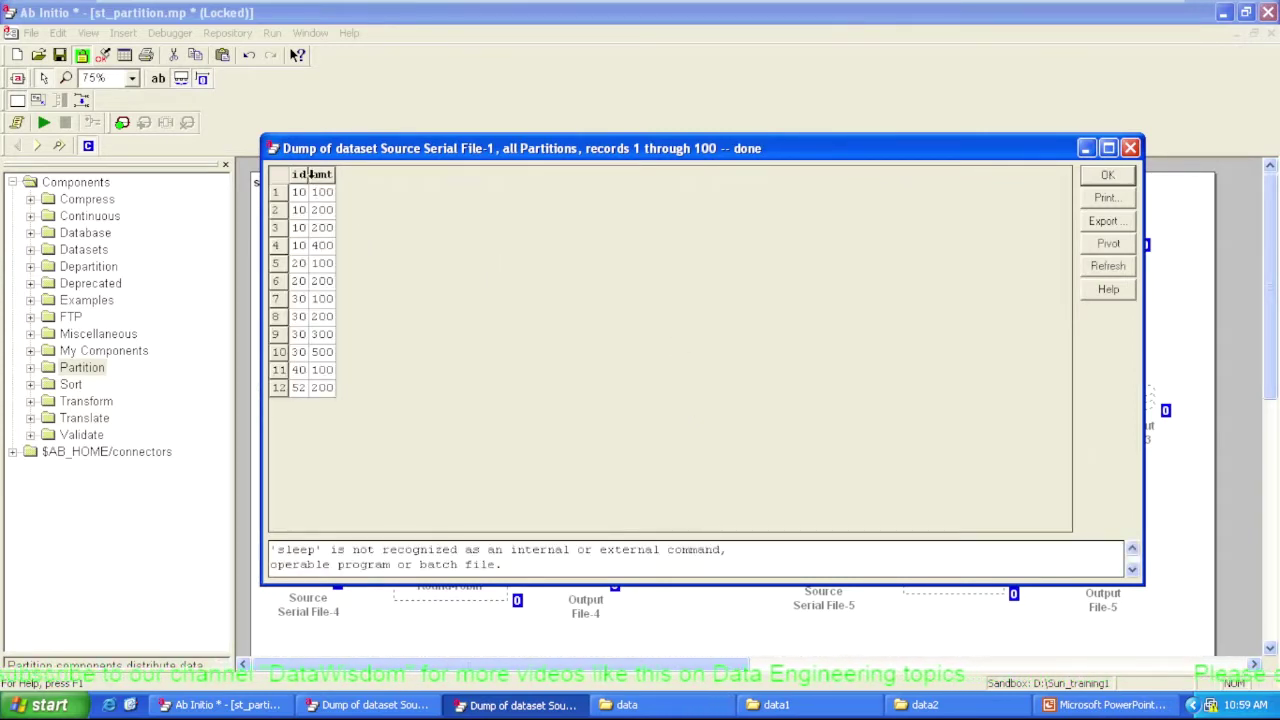
drag(305, 172, 398, 174)
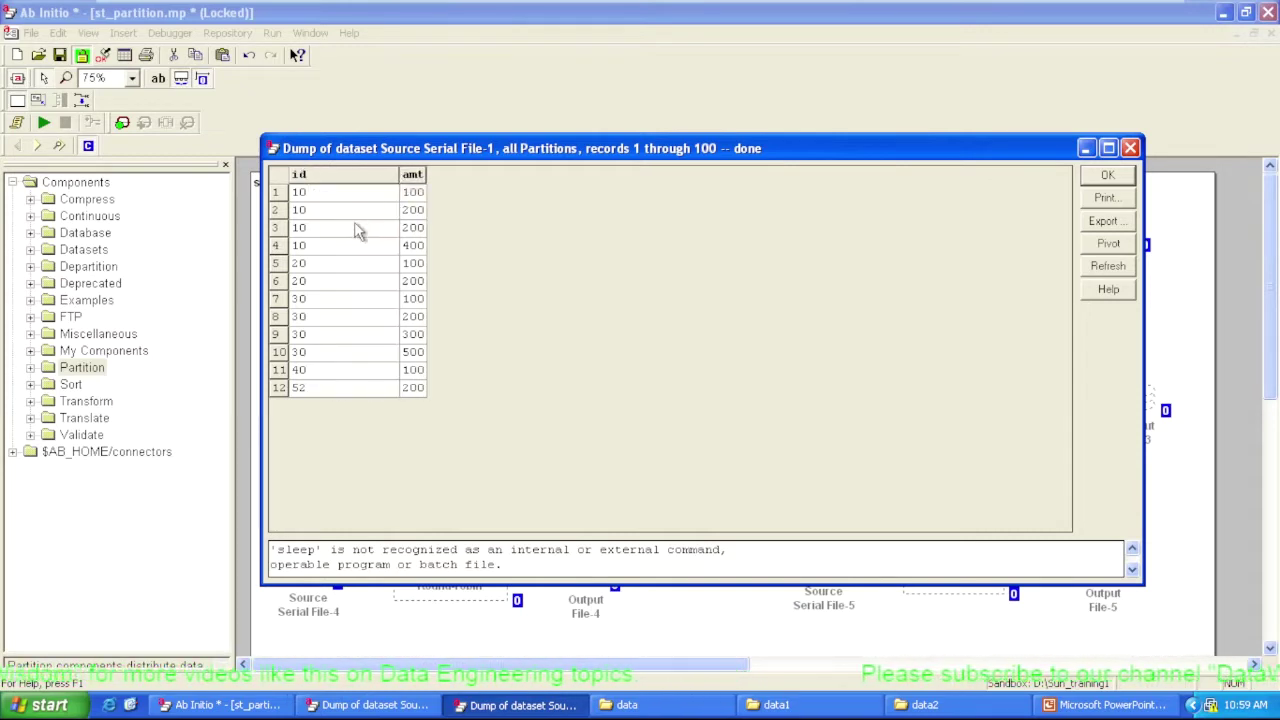
Highlight the groups of records sharing id 10, 20 and 30 to examine how they are keyed.
drag(330, 205, 325, 247)
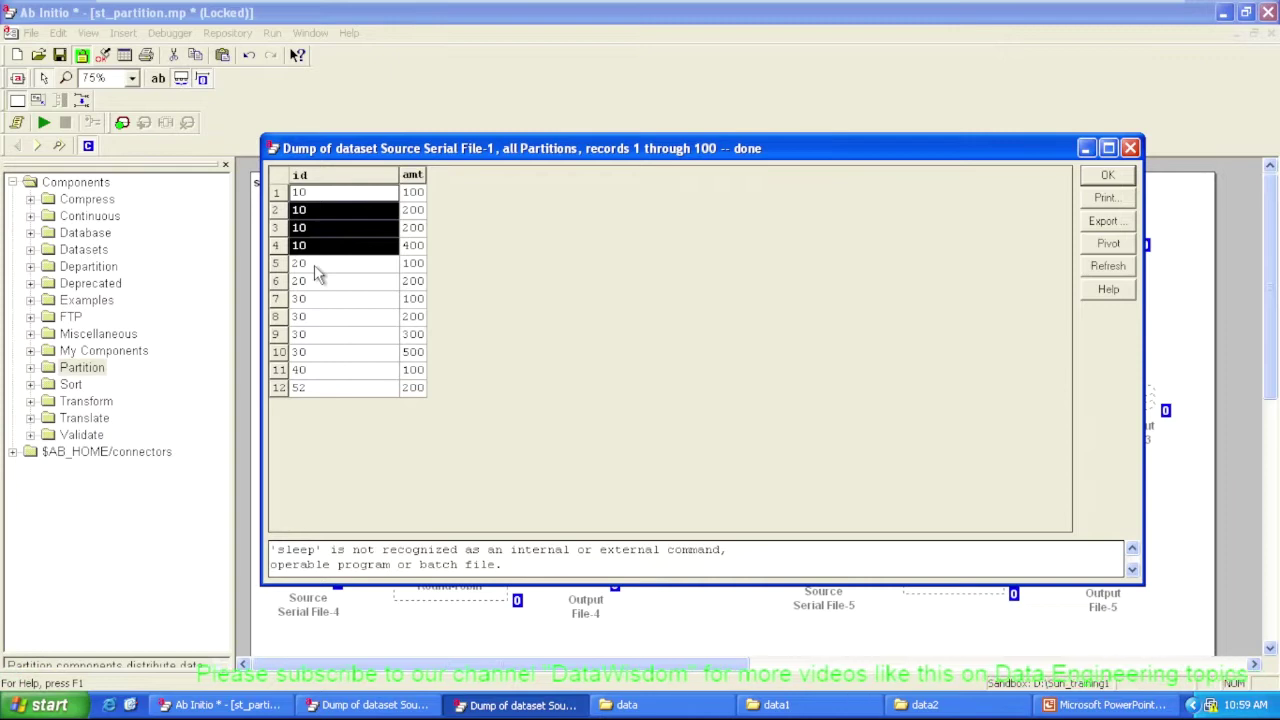
click(315, 270)
click(316, 282)
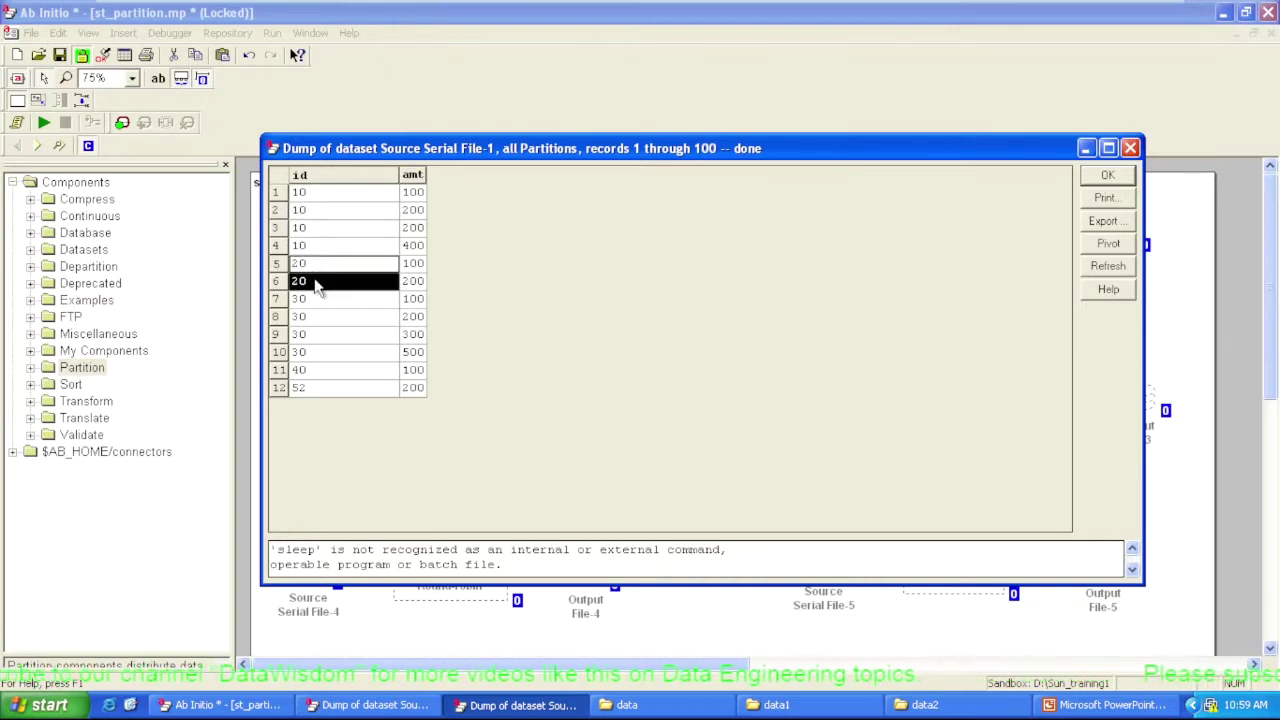
drag(318, 302, 320, 338)
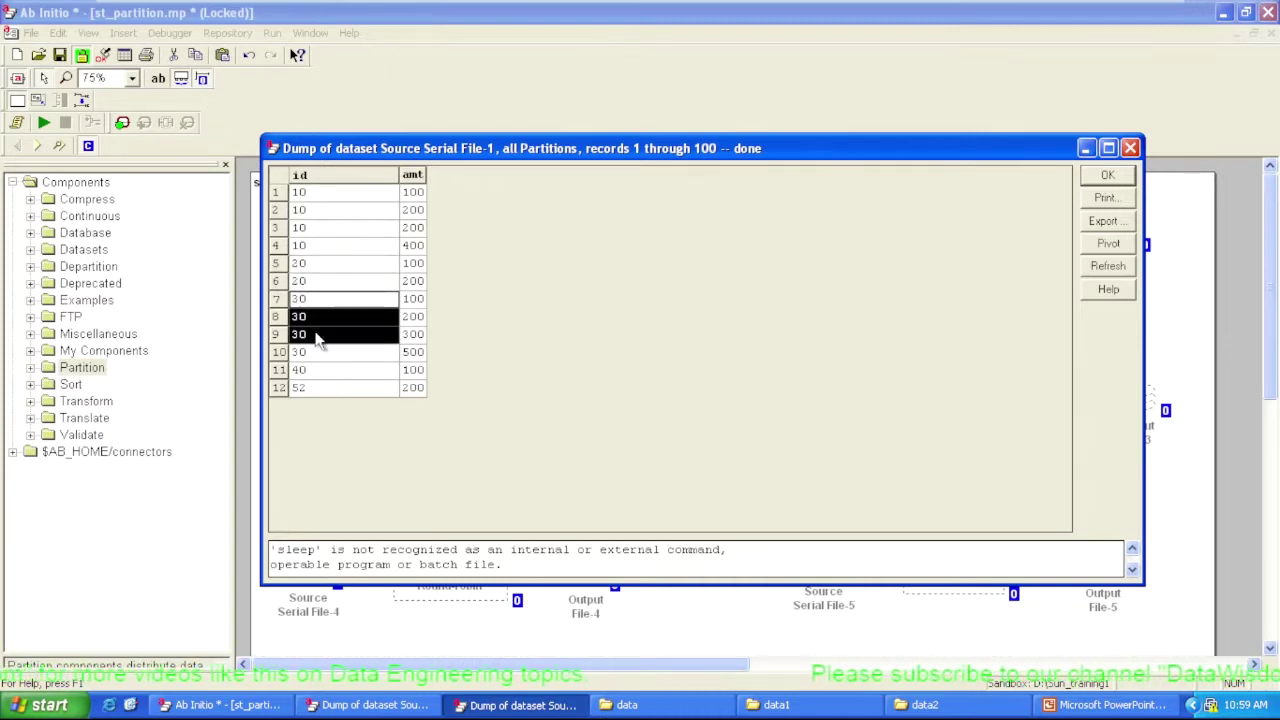
click(328, 305)
drag(334, 314, 328, 352)
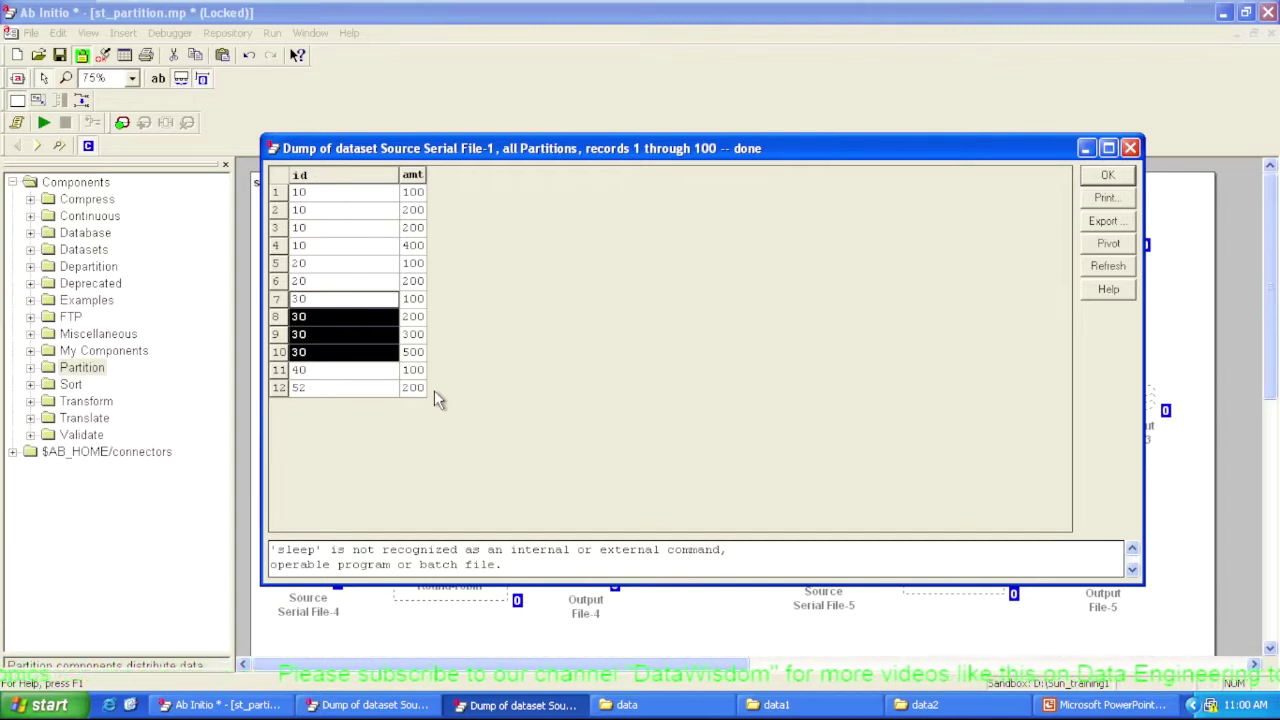
drag(352, 209, 355, 247)
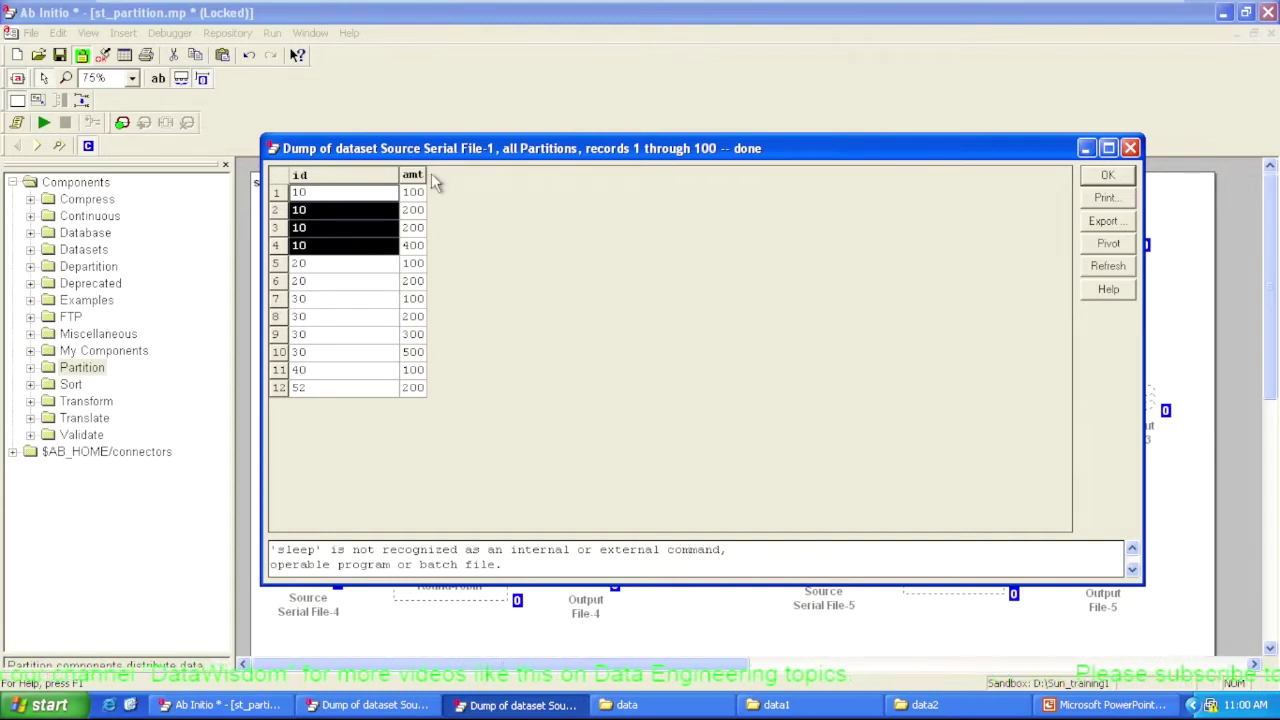
Widen the amt column, and highlight the id values 10 through 30 and the remaining ids 40 and 52.
drag(427, 175, 502, 175)
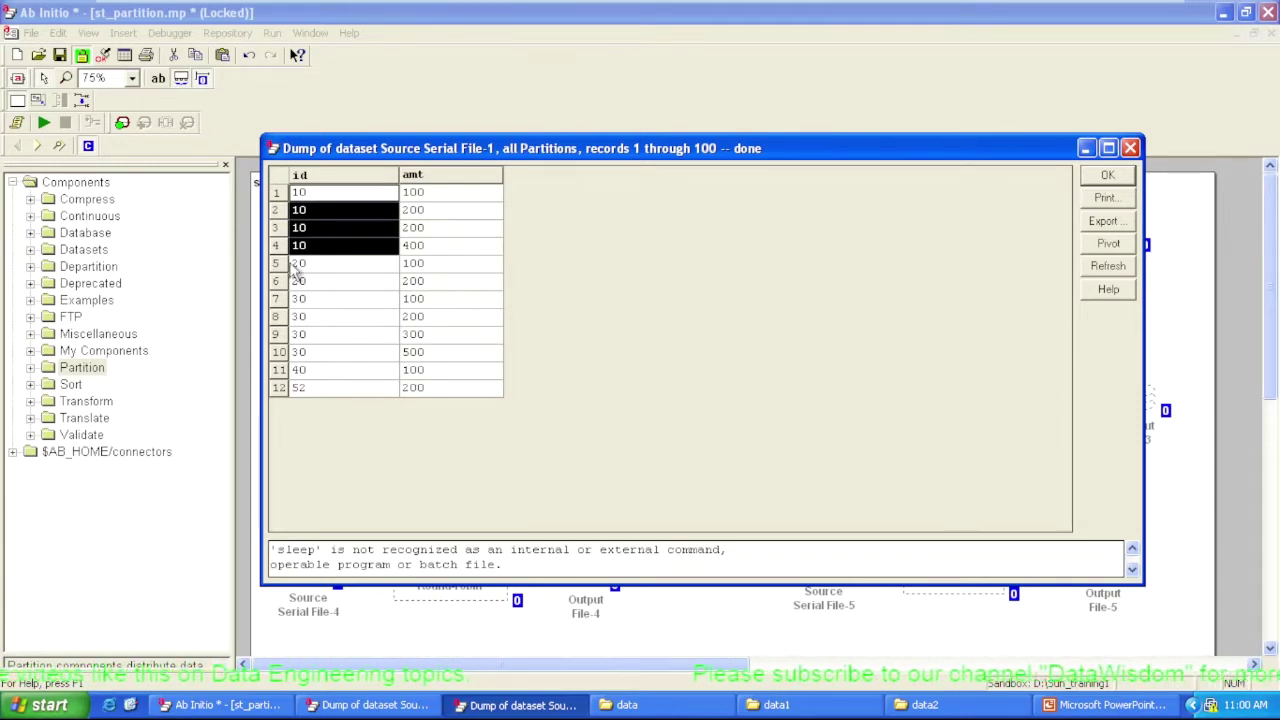
click(333, 198)
drag(333, 203, 334, 349)
click(334, 375)
click(336, 387)
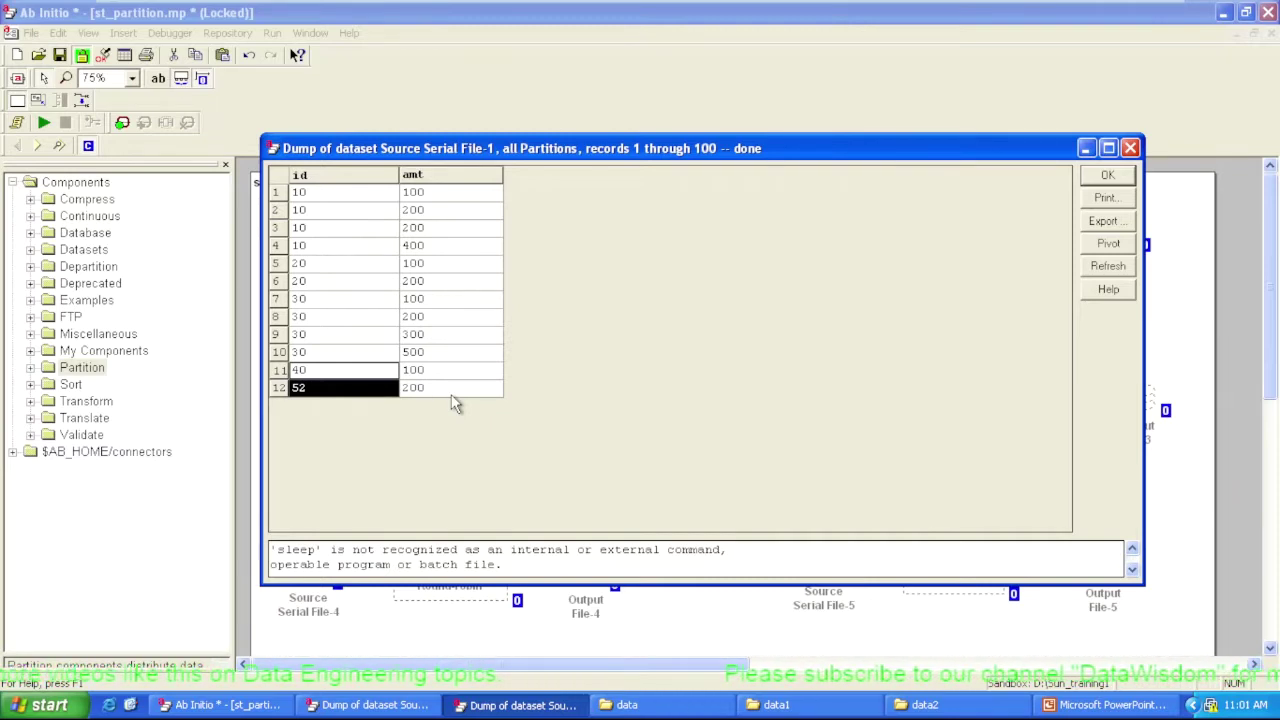
Highlight the source records group by group for id 10, 20, 30, 40 and 52 to examine how the key groups them.
drag(323, 206, 322, 300)
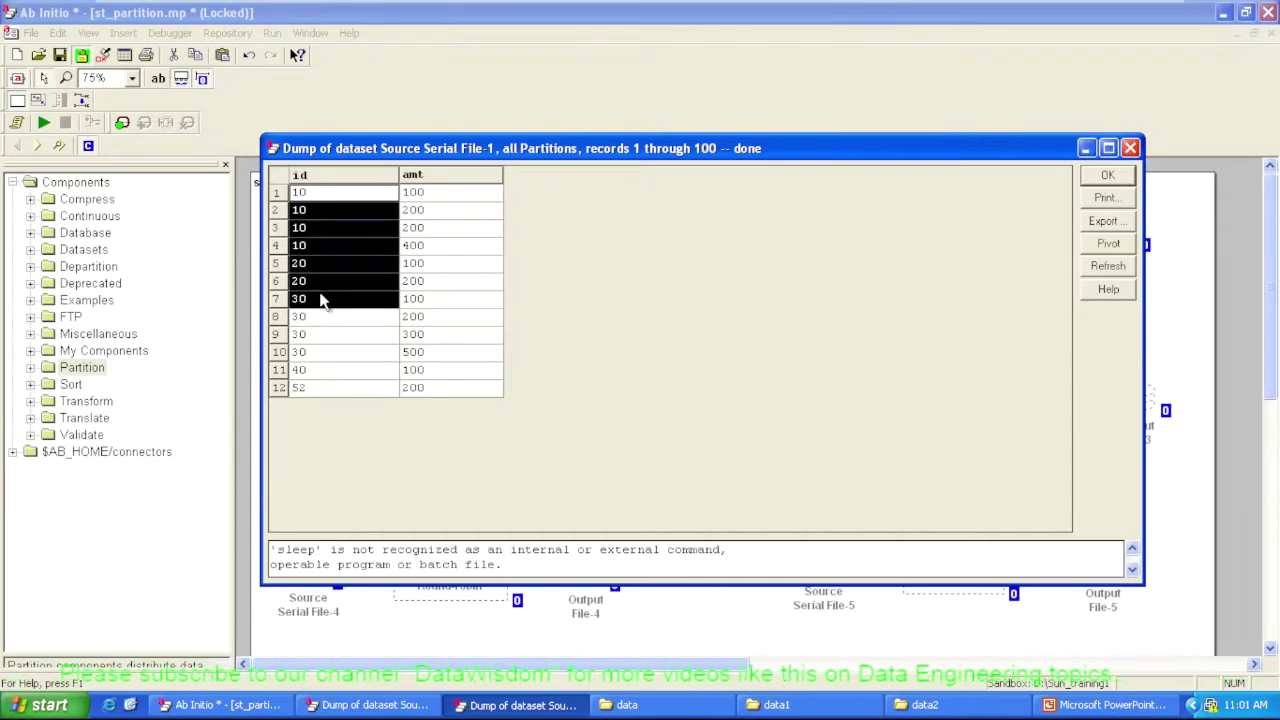
click(332, 266)
drag(323, 208, 318, 252)
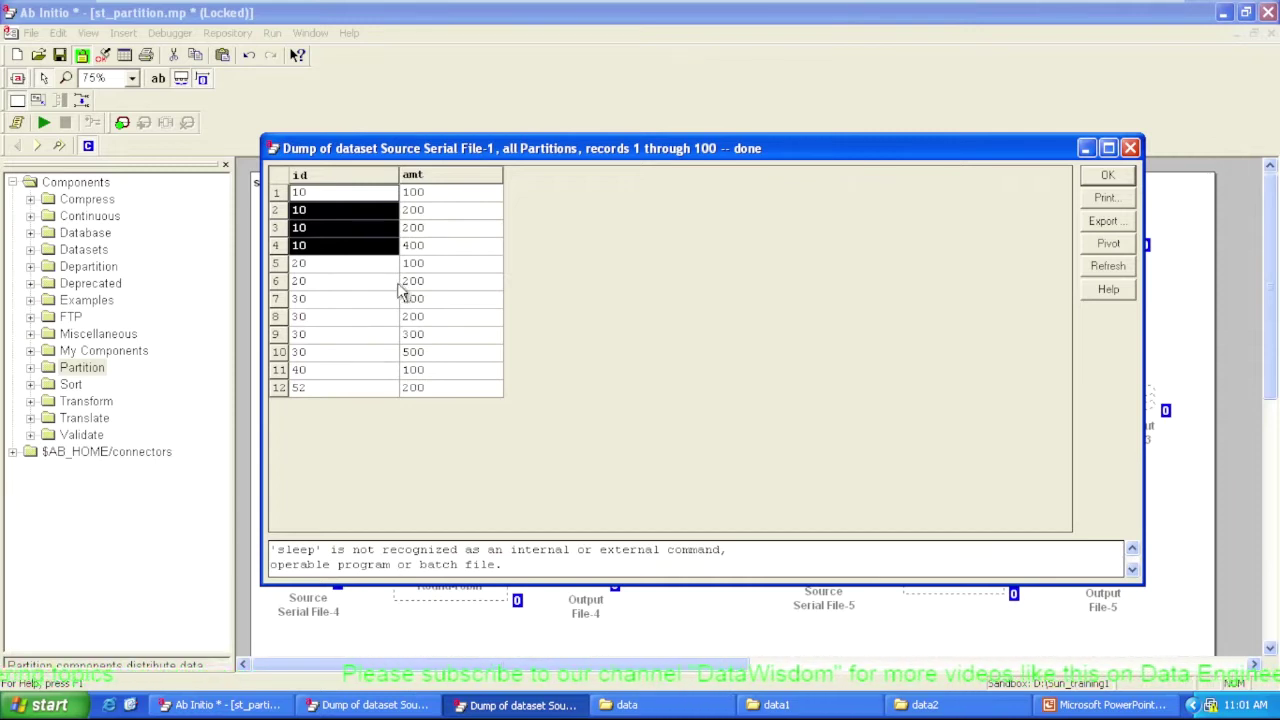
click(311, 277)
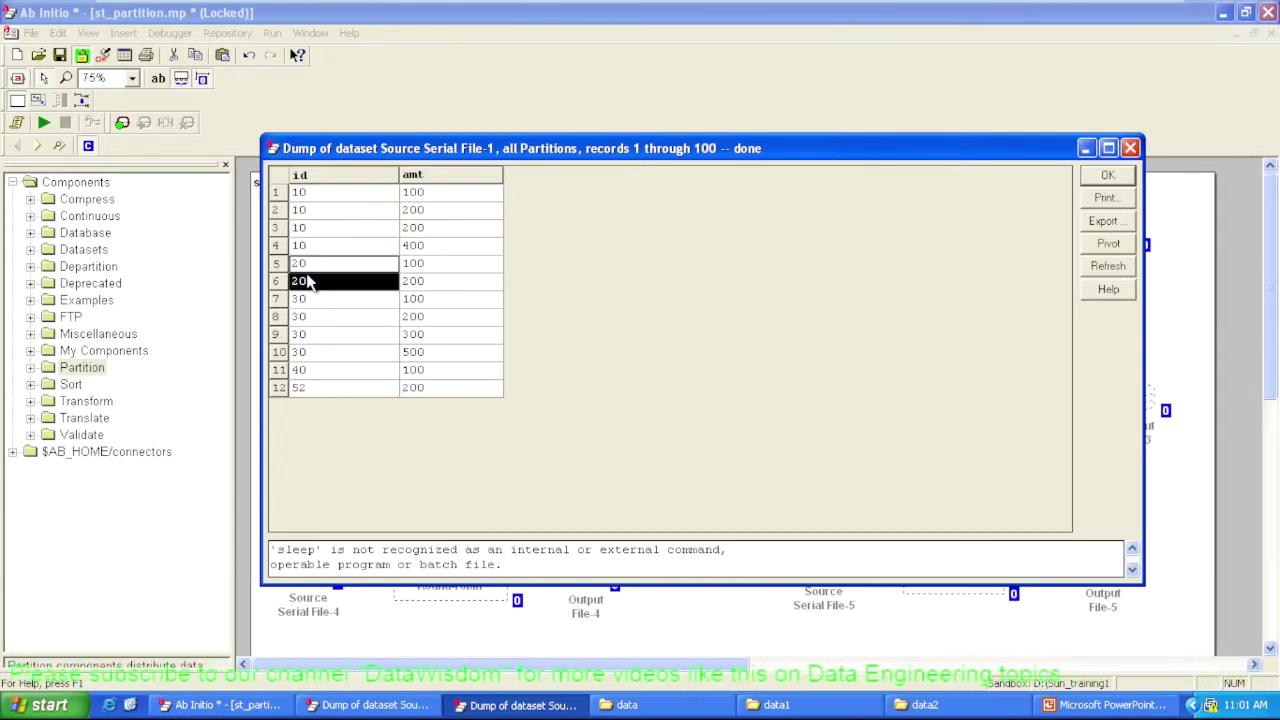
click(311, 302)
drag(311, 316, 320, 351)
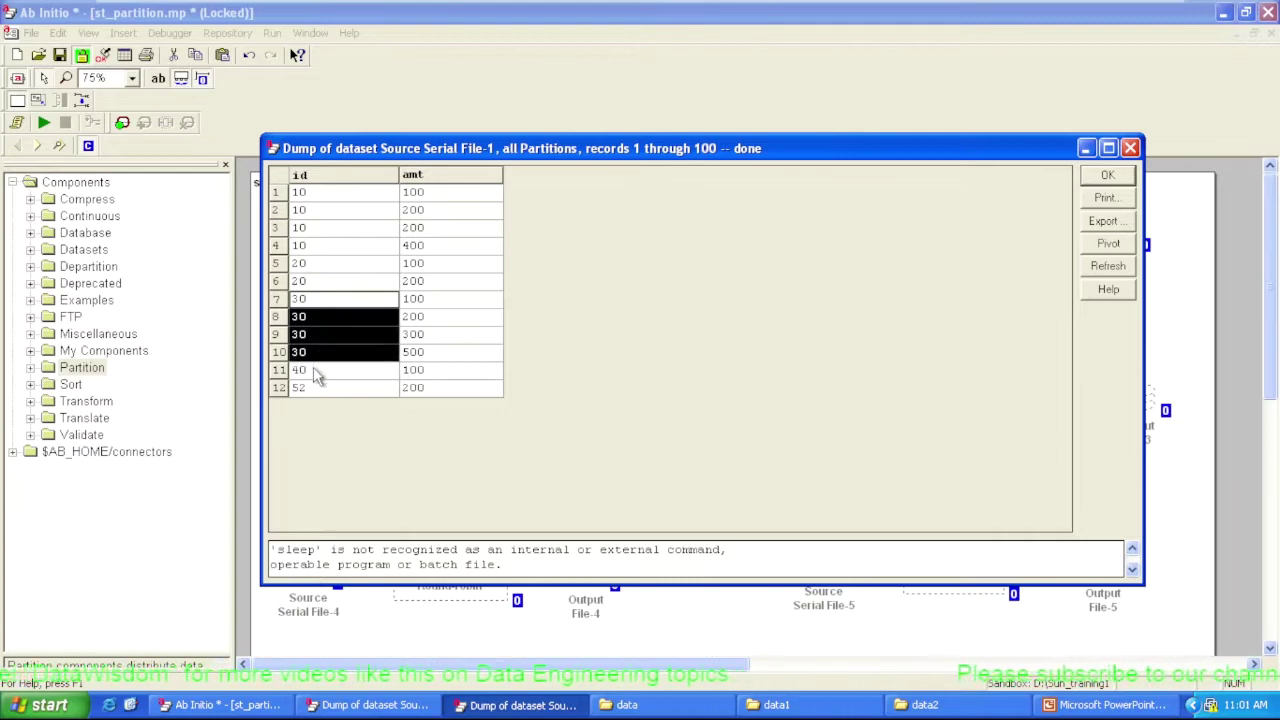
click(318, 372)
click(324, 390)
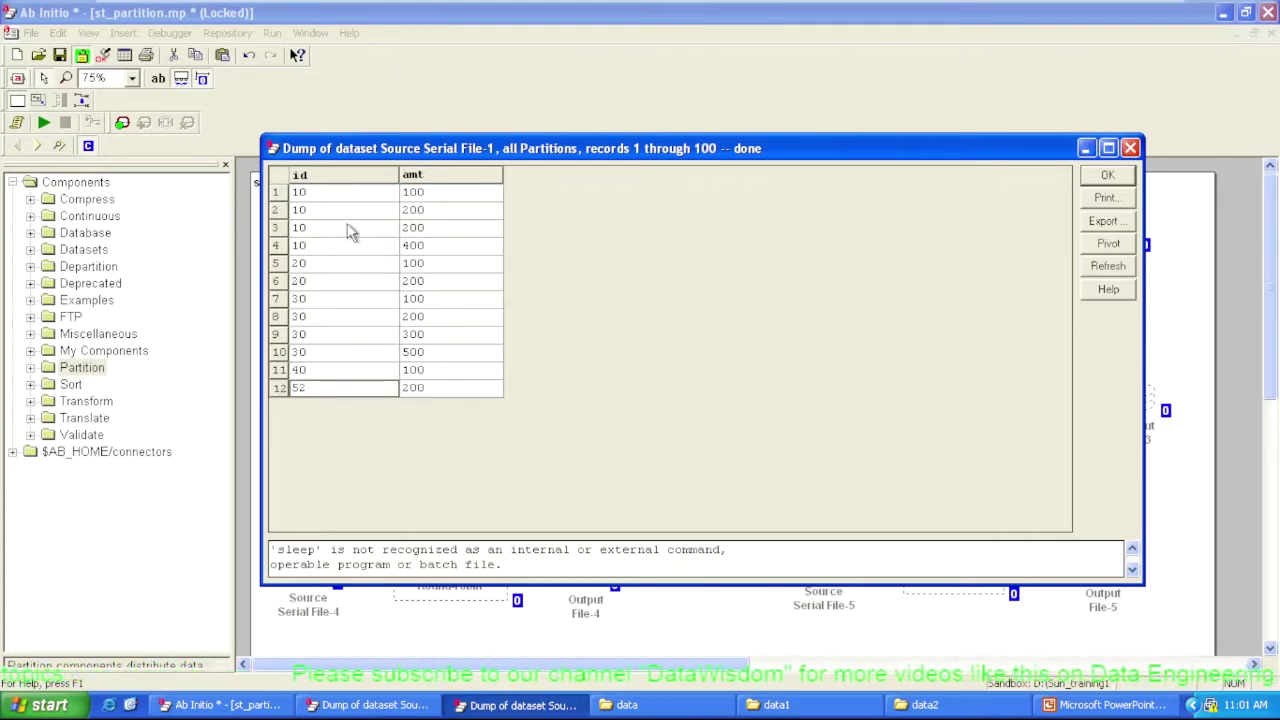
Highlight the id 10, 20 and 30 records once more, and close the Source Serial File-1 data view.
drag(323, 200, 323, 248)
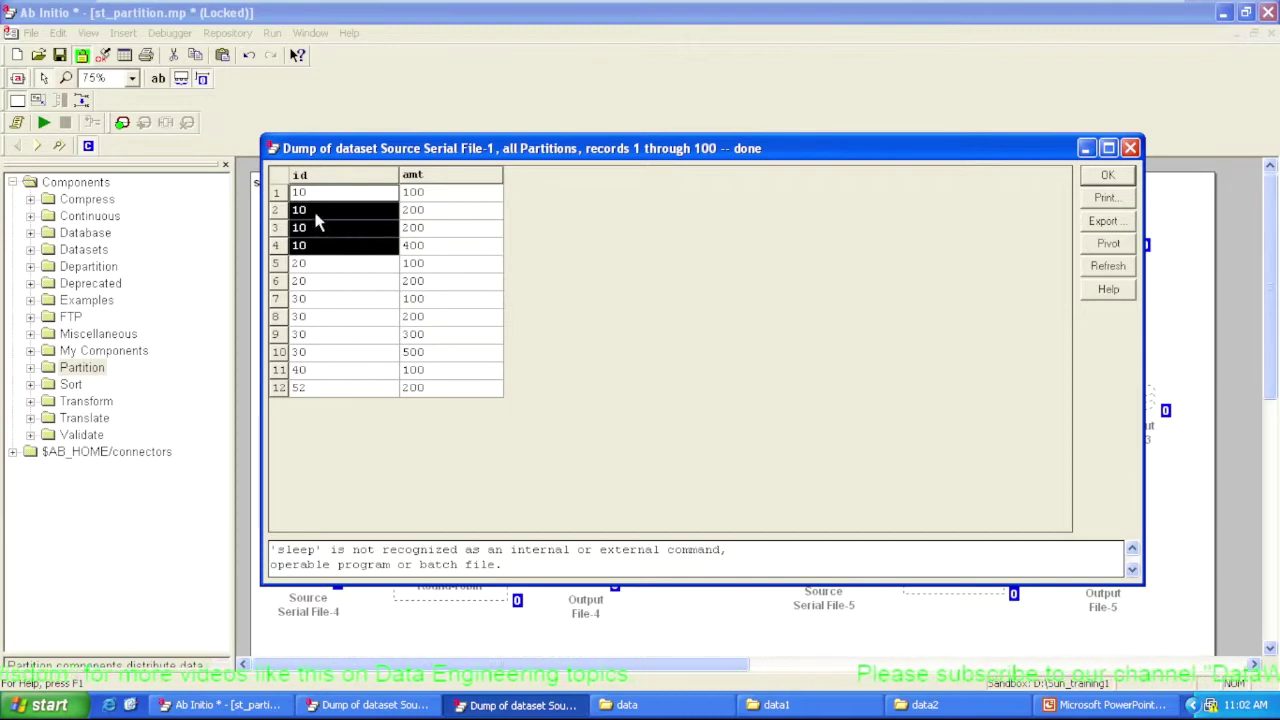
drag(306, 264, 333, 282)
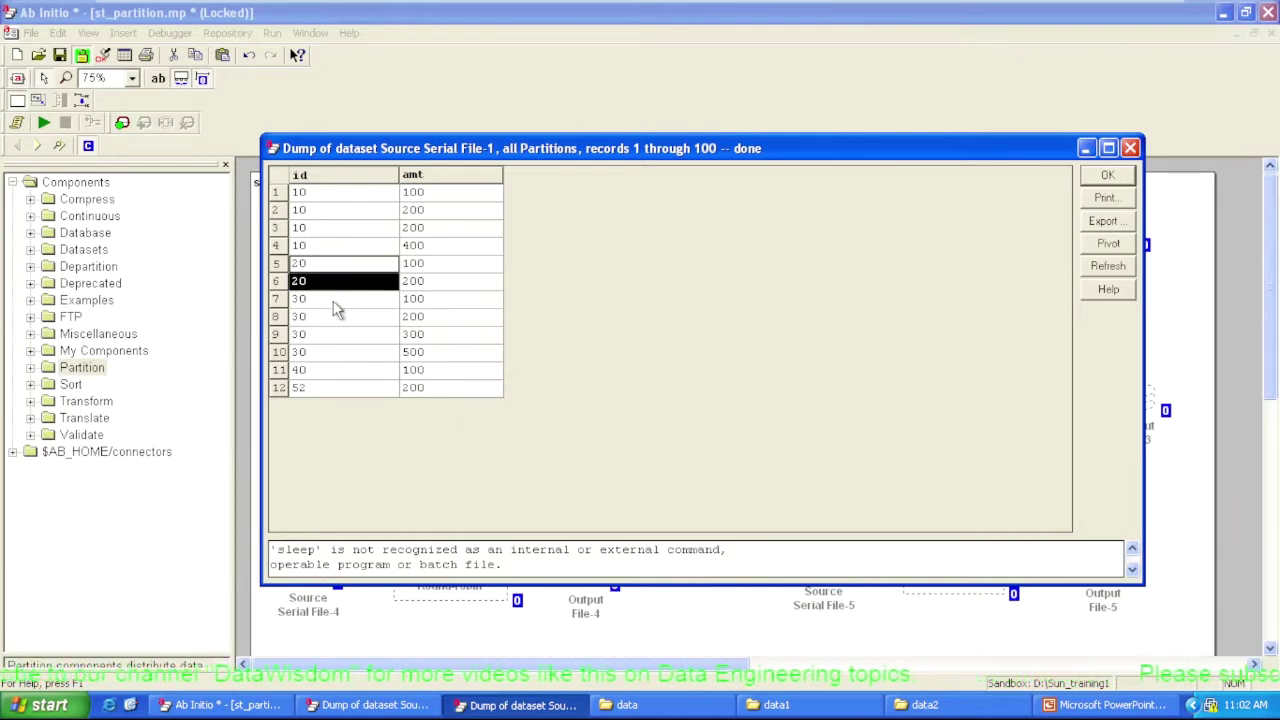
drag(328, 301, 330, 319)
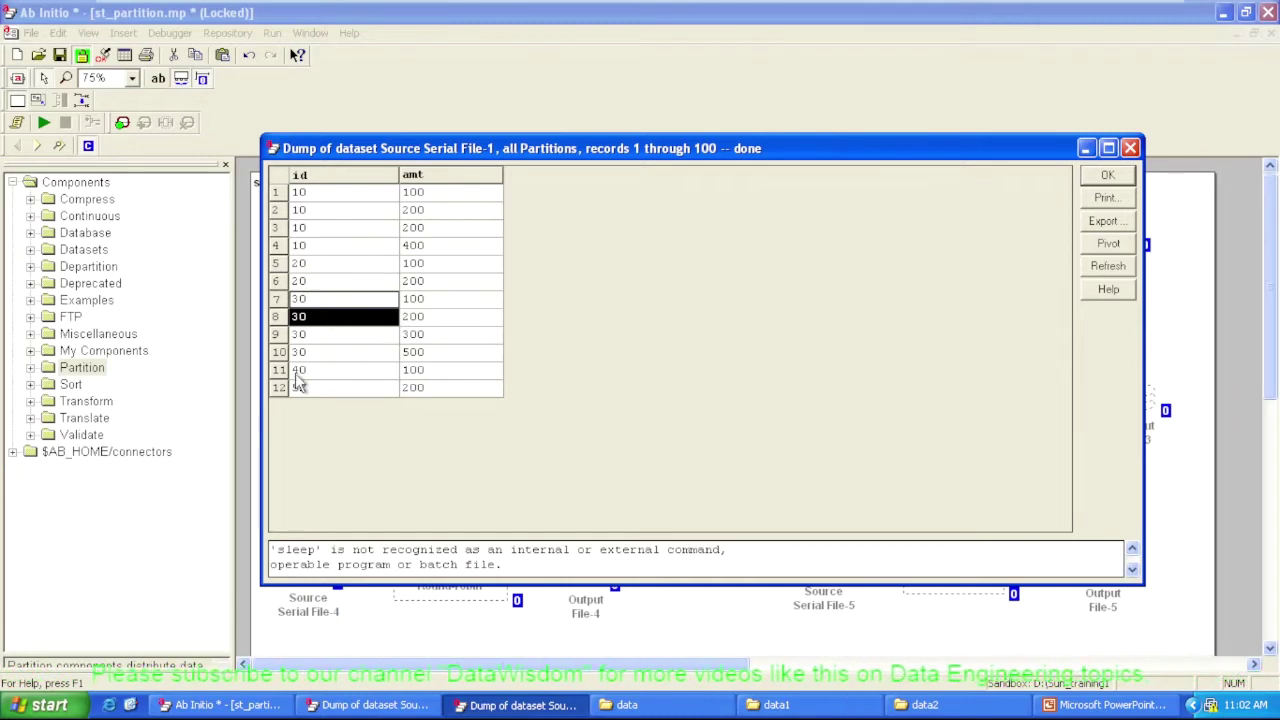
click(1108, 176)
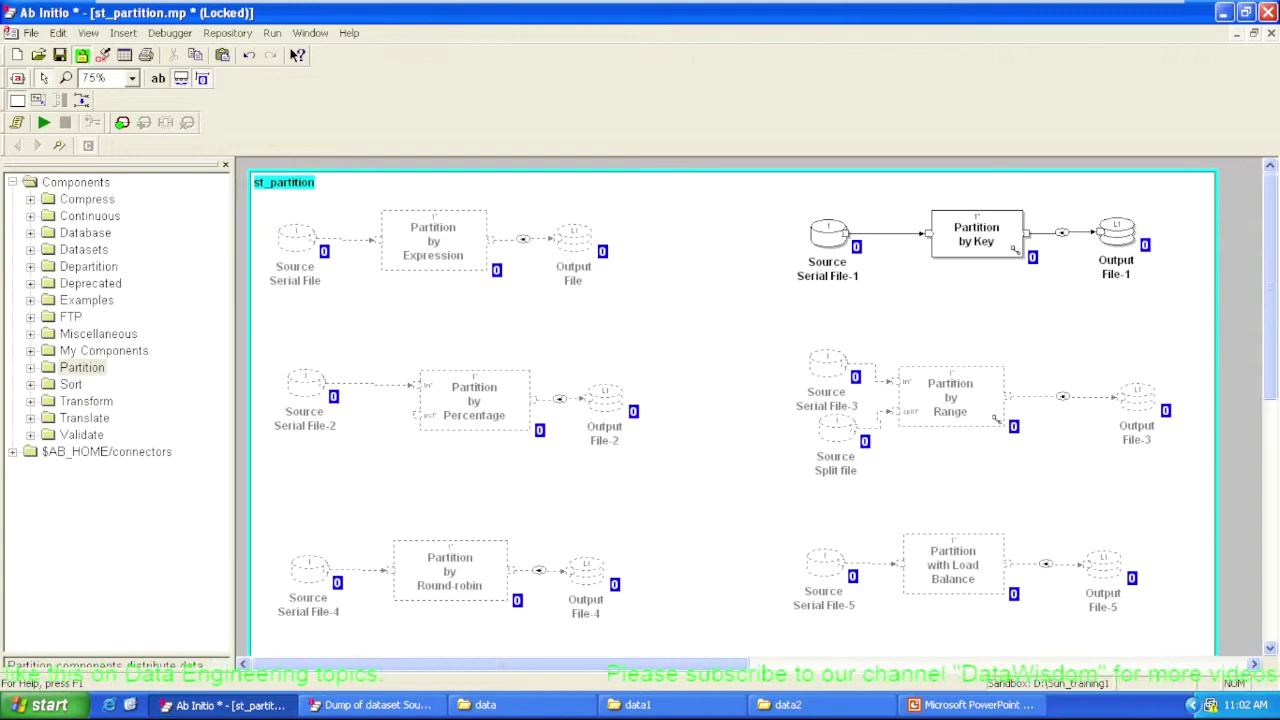
Run the graph, and view records 1 through 10 of Output File-1 for partition 0 in Grid Mode with wider columns.
click(45, 124)
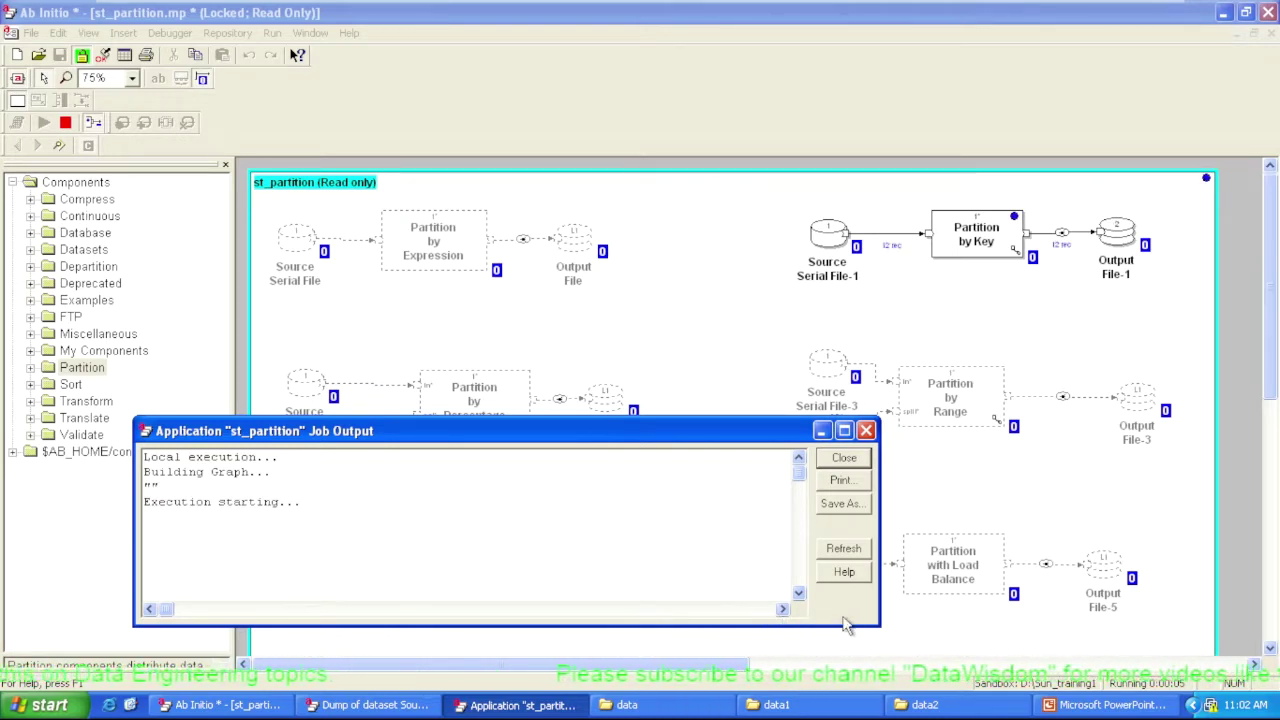
click(866, 457)
right_click(1113, 235)
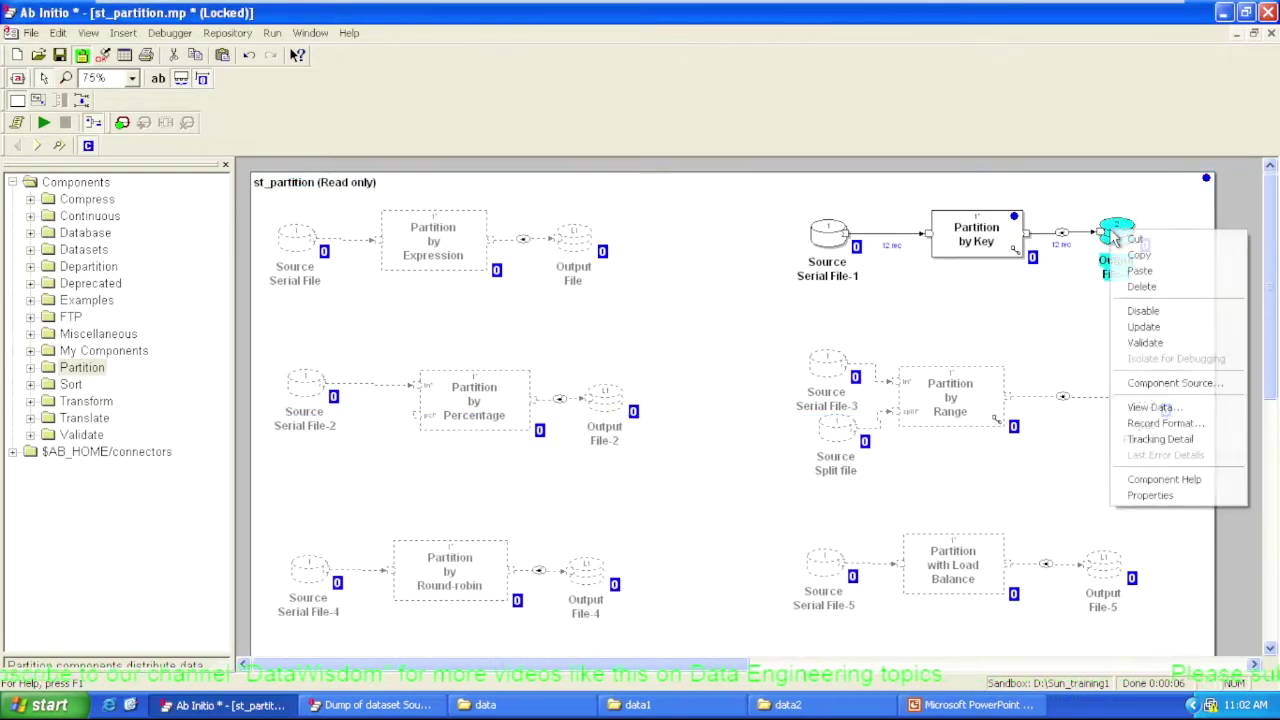
click(1148, 407)
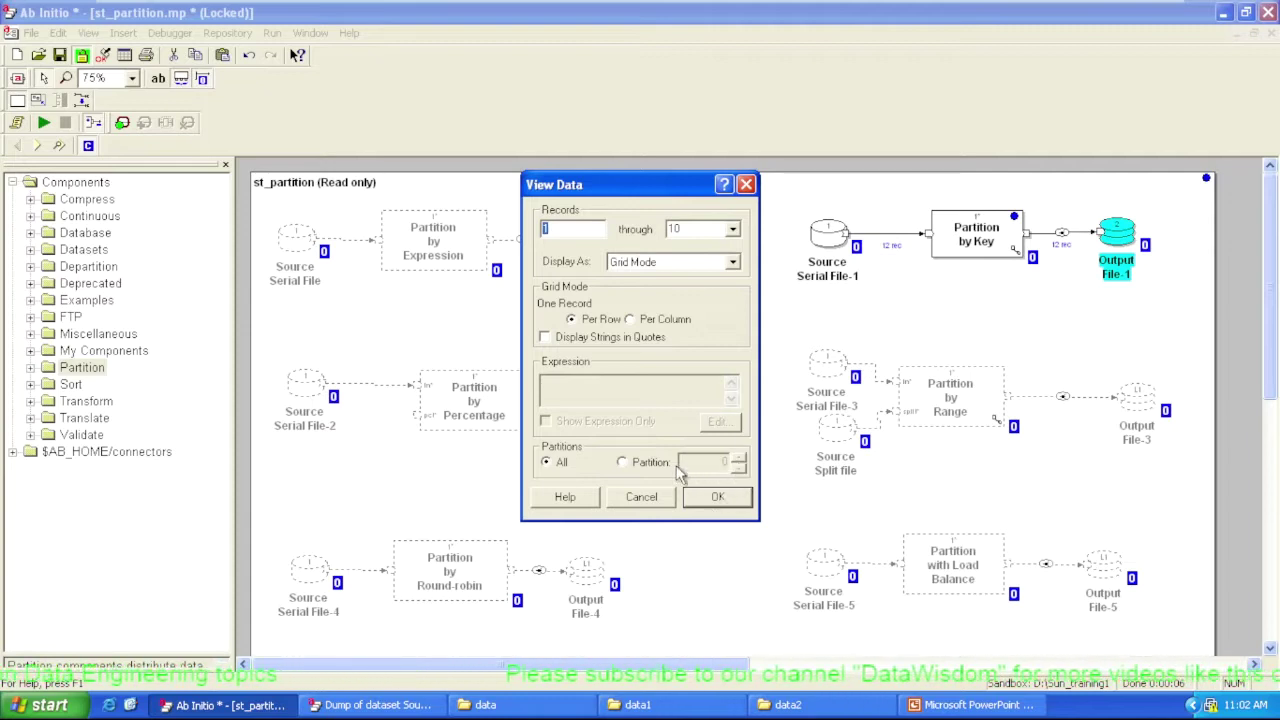
click(728, 497)
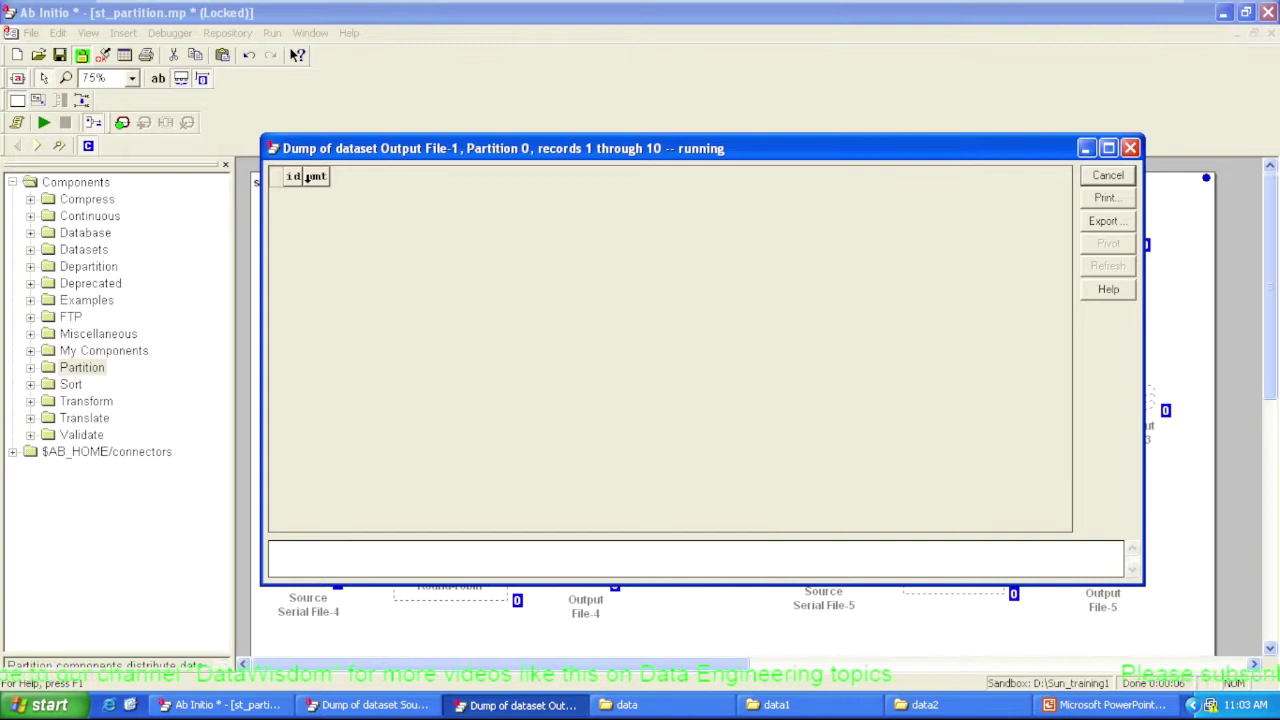
drag(306, 177, 432, 176)
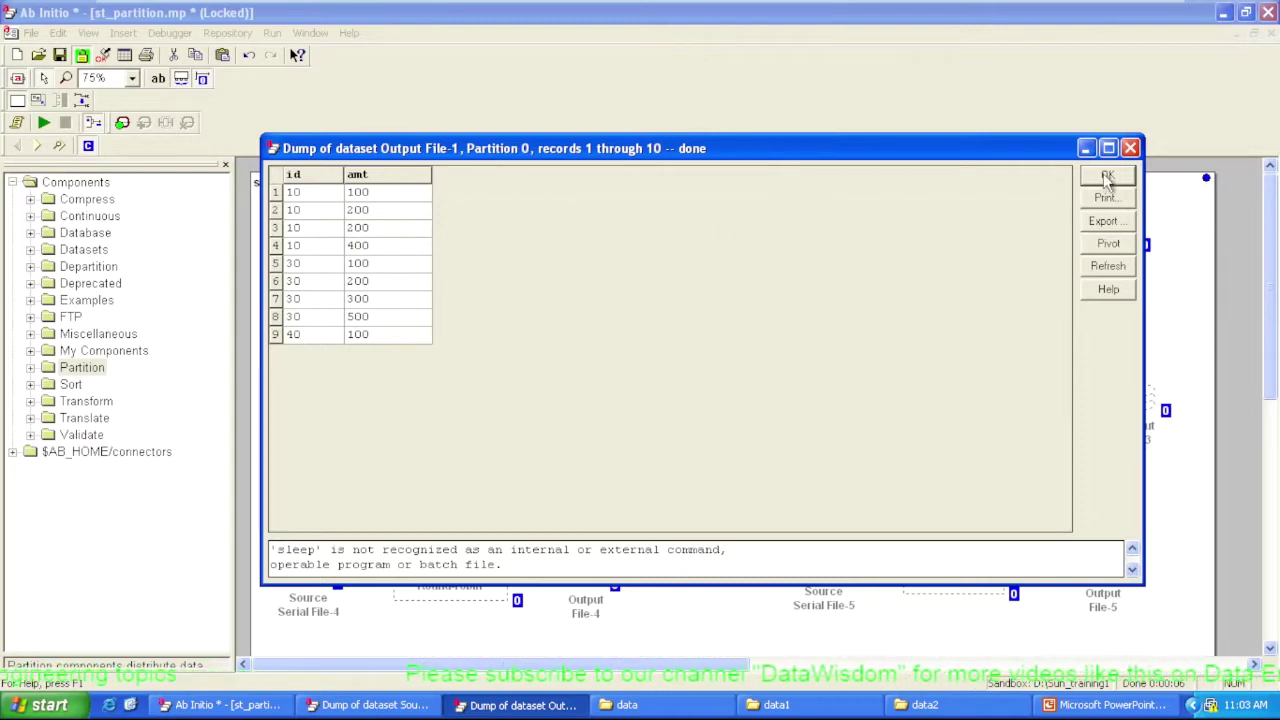
click(1130, 148)
View records 1 through 10 of Output File-1 for partition 1, widen the id column, and shrink the data window.
right_click(1114, 238)
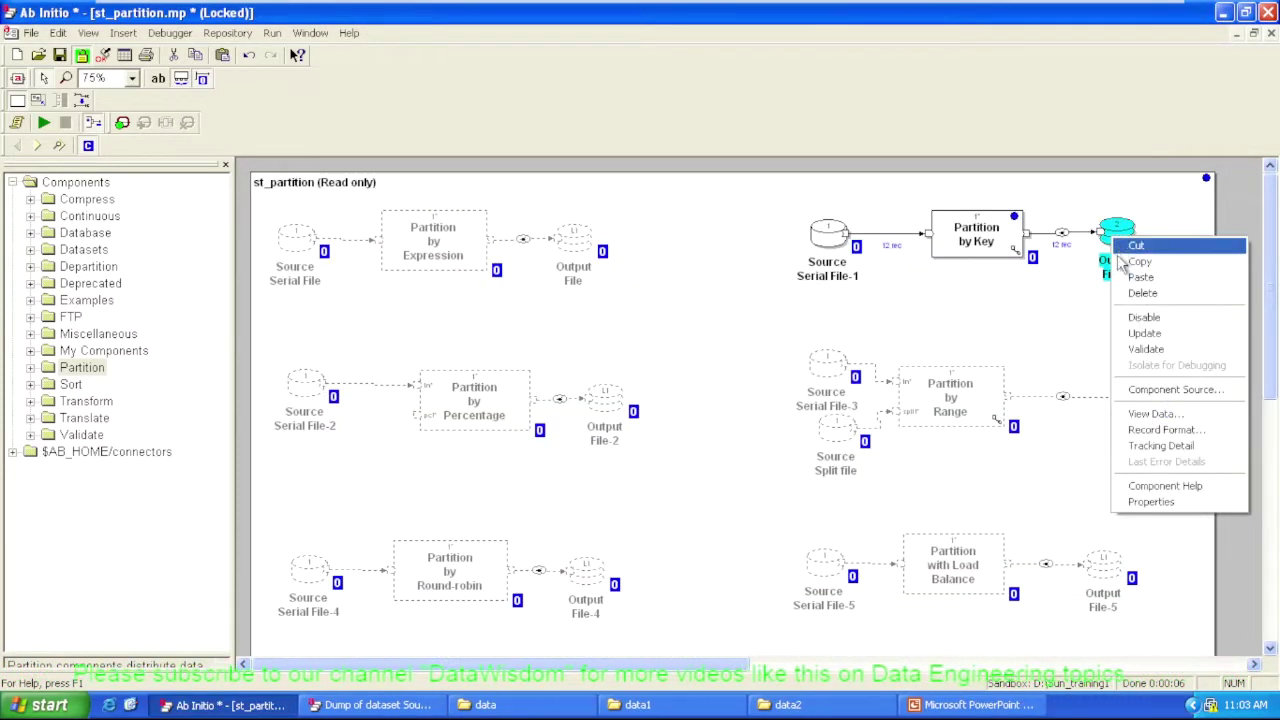
click(1155, 413)
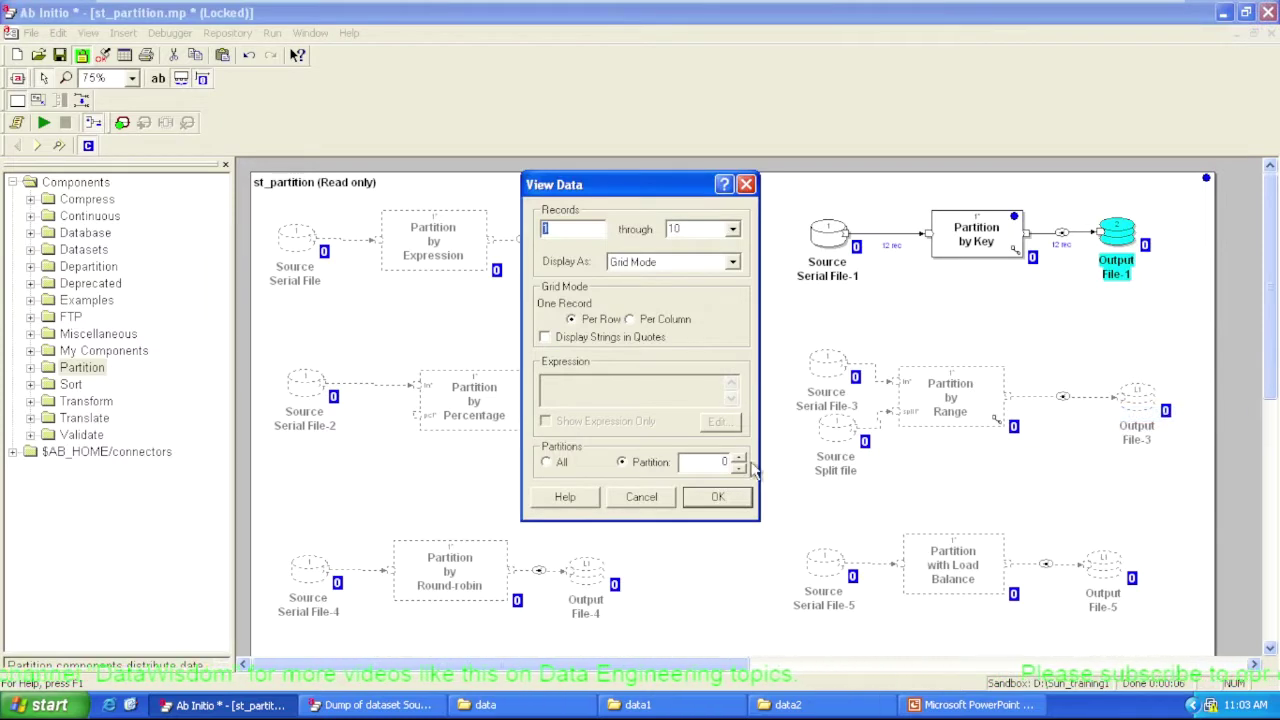
click(740, 497)
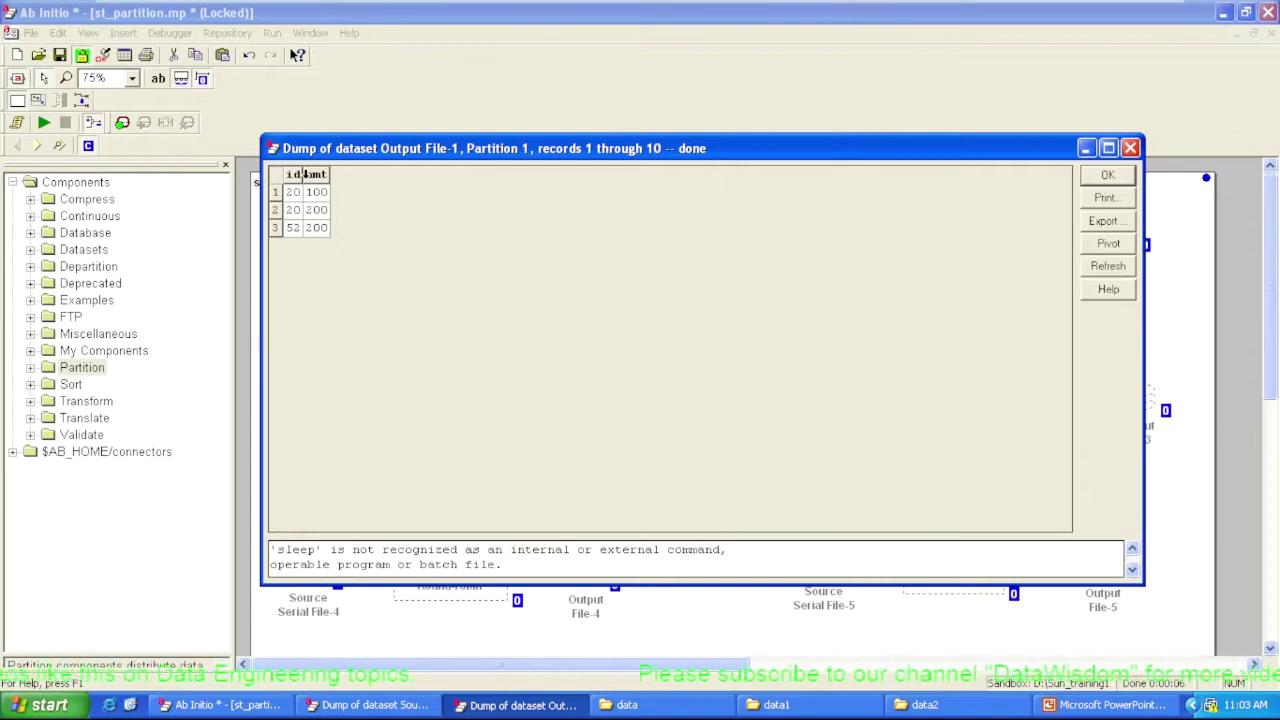
drag(304, 175, 348, 175)
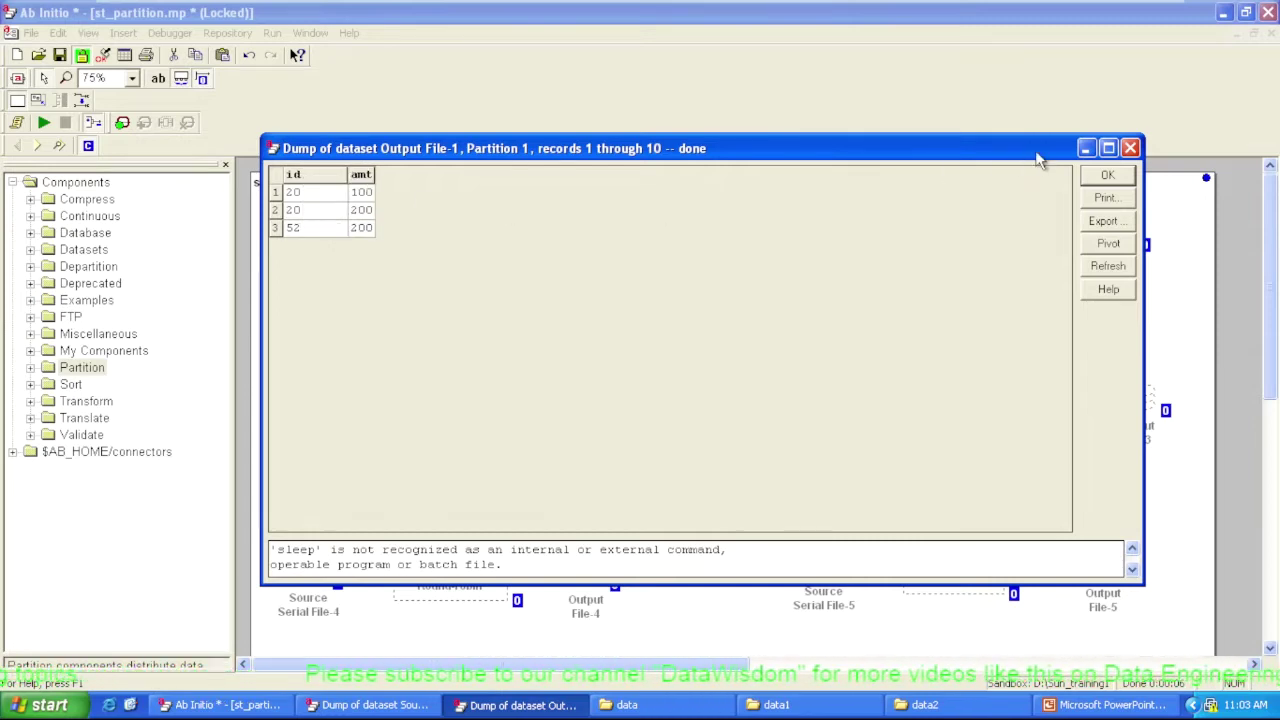
drag(1146, 588, 812, 522)
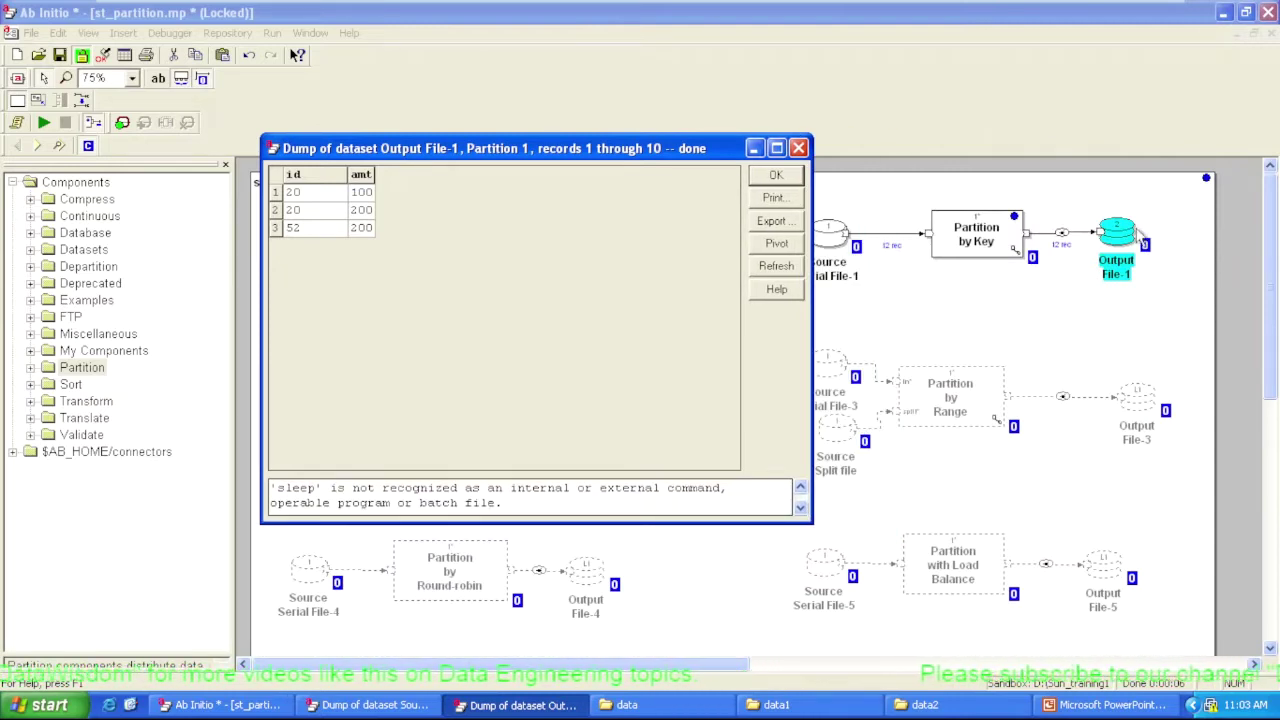
View Output File-1 partition 0 in a second data window beside partition 1, and widen its id and amt columns.
right_click(1118, 232)
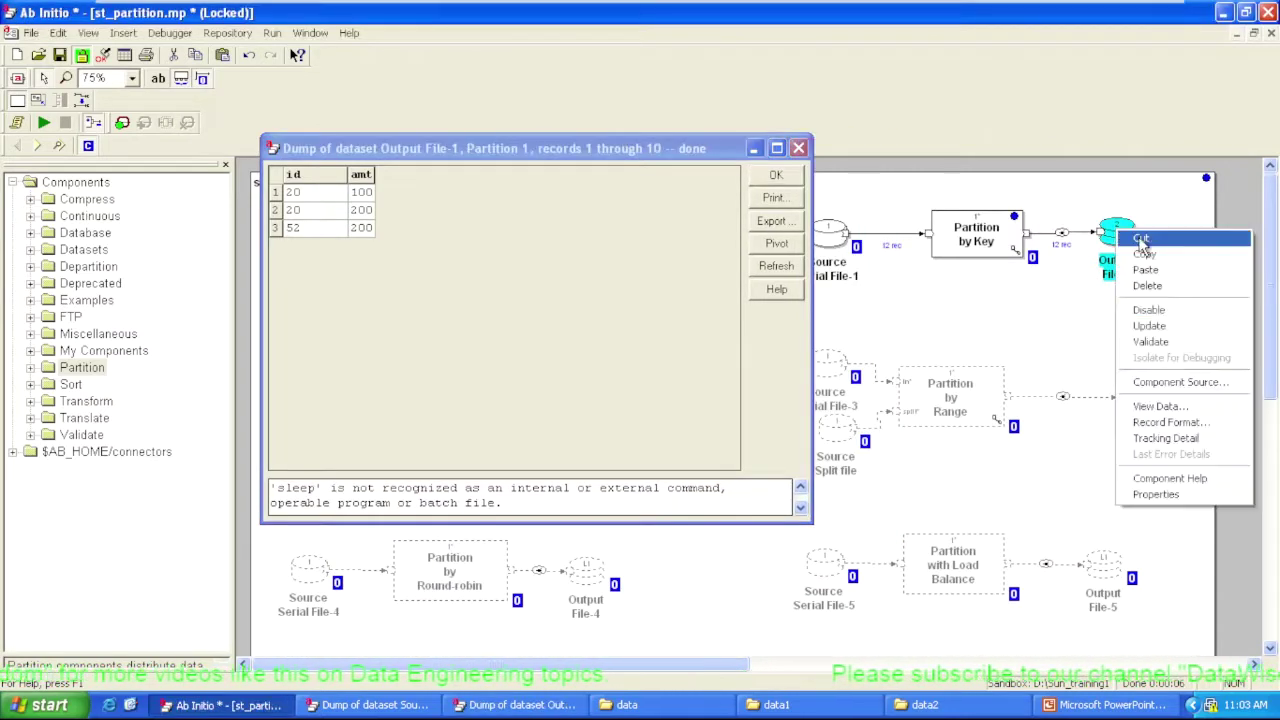
click(1160, 406)
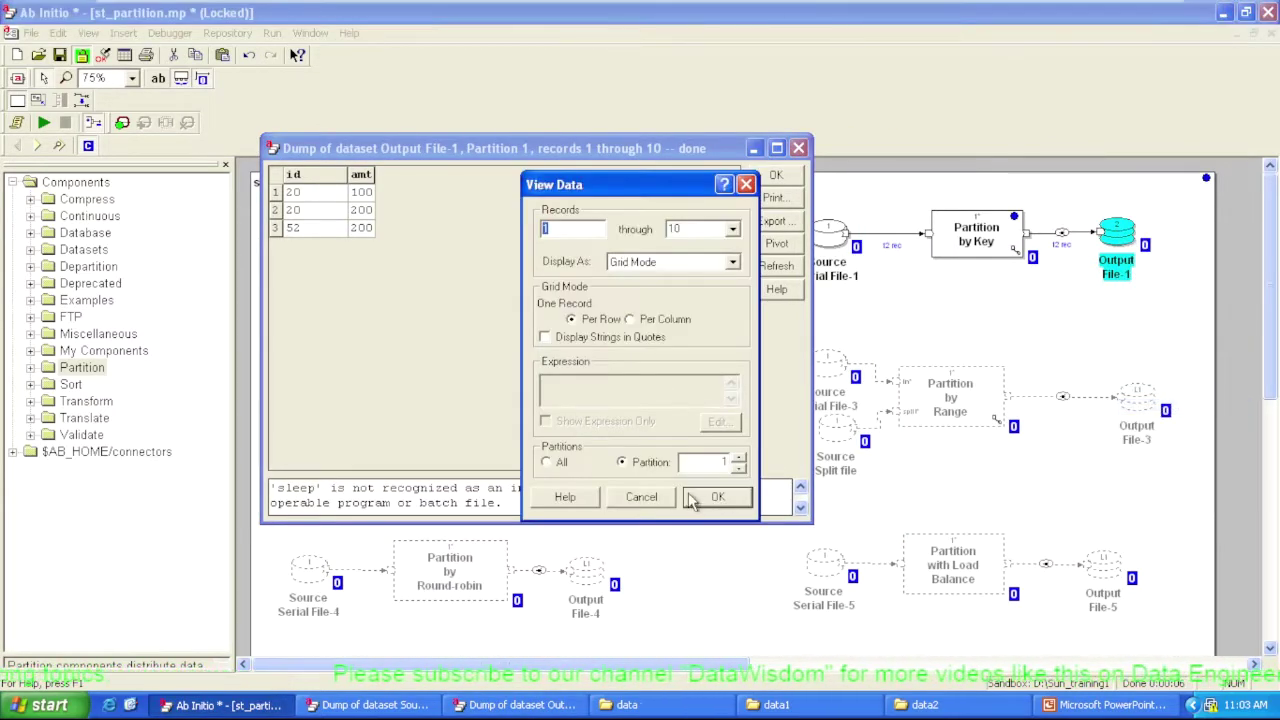
click(738, 467)
click(718, 498)
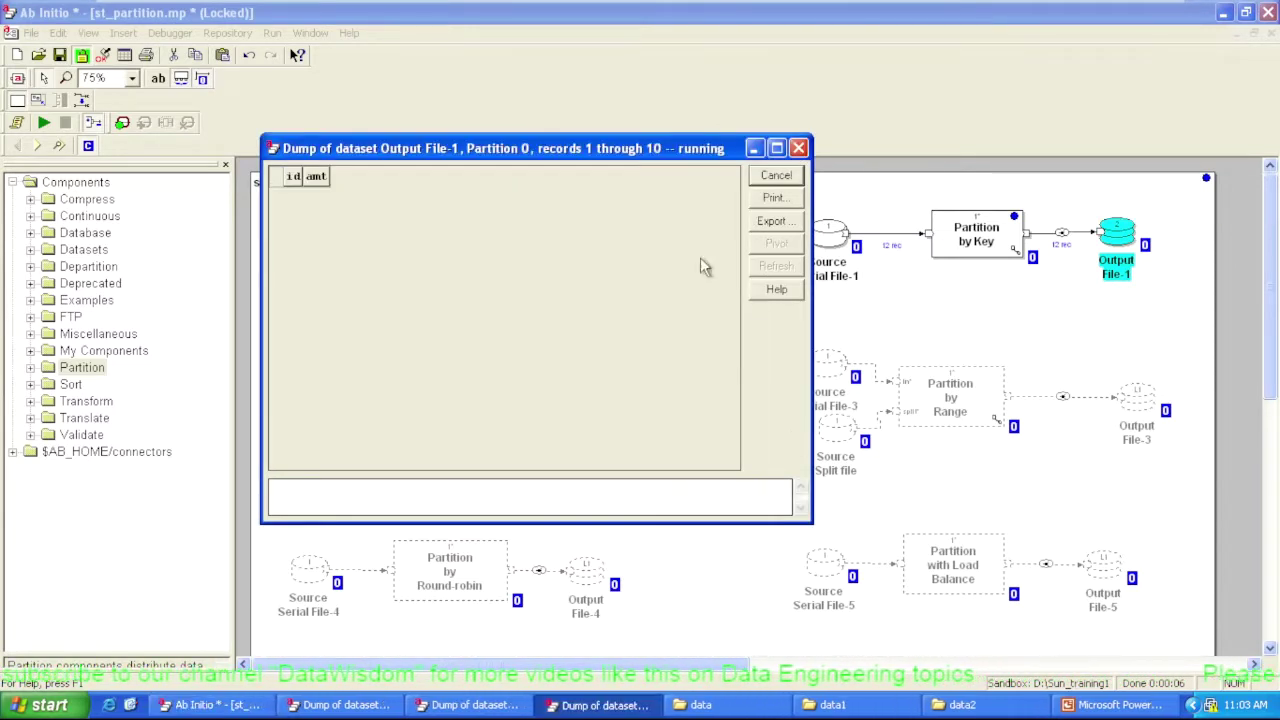
drag(449, 148, 720, 148)
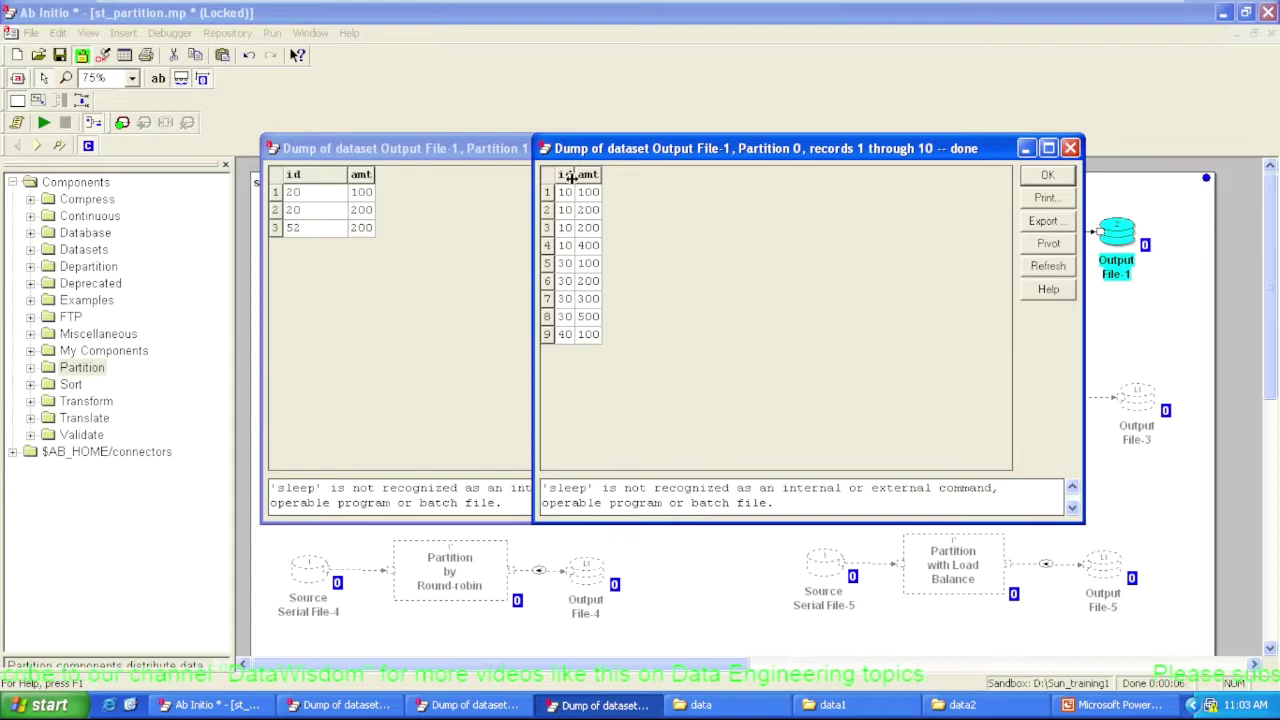
drag(575, 174, 753, 180)
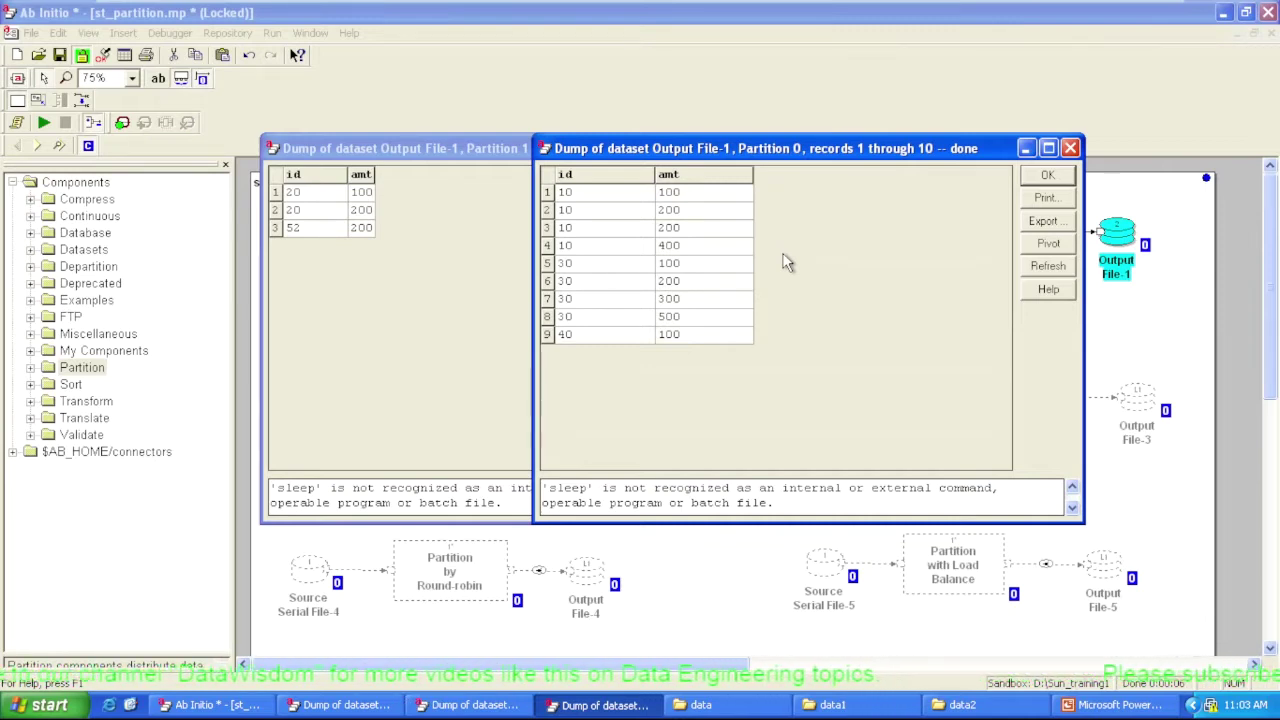
Arrange the partition 0 and partition 1 data windows side by side in partition order for comparison.
drag(477, 153, 902, 150)
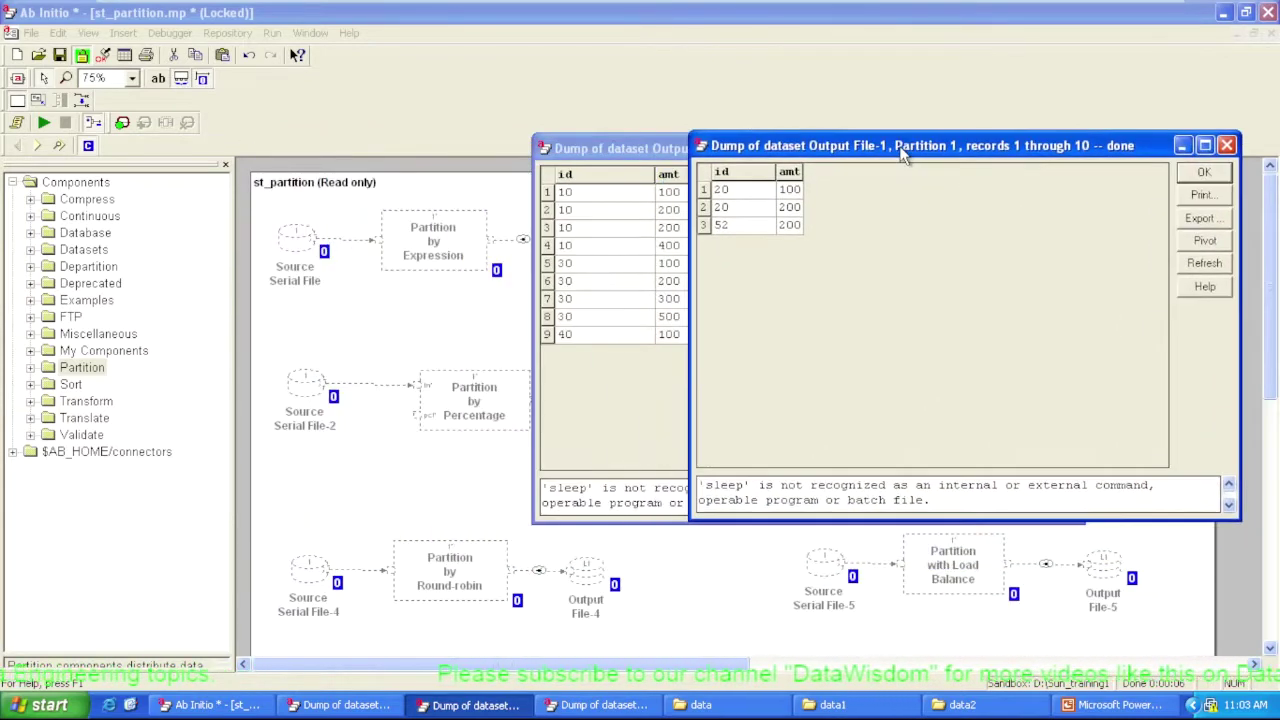
drag(580, 148, 297, 140)
click(899, 150)
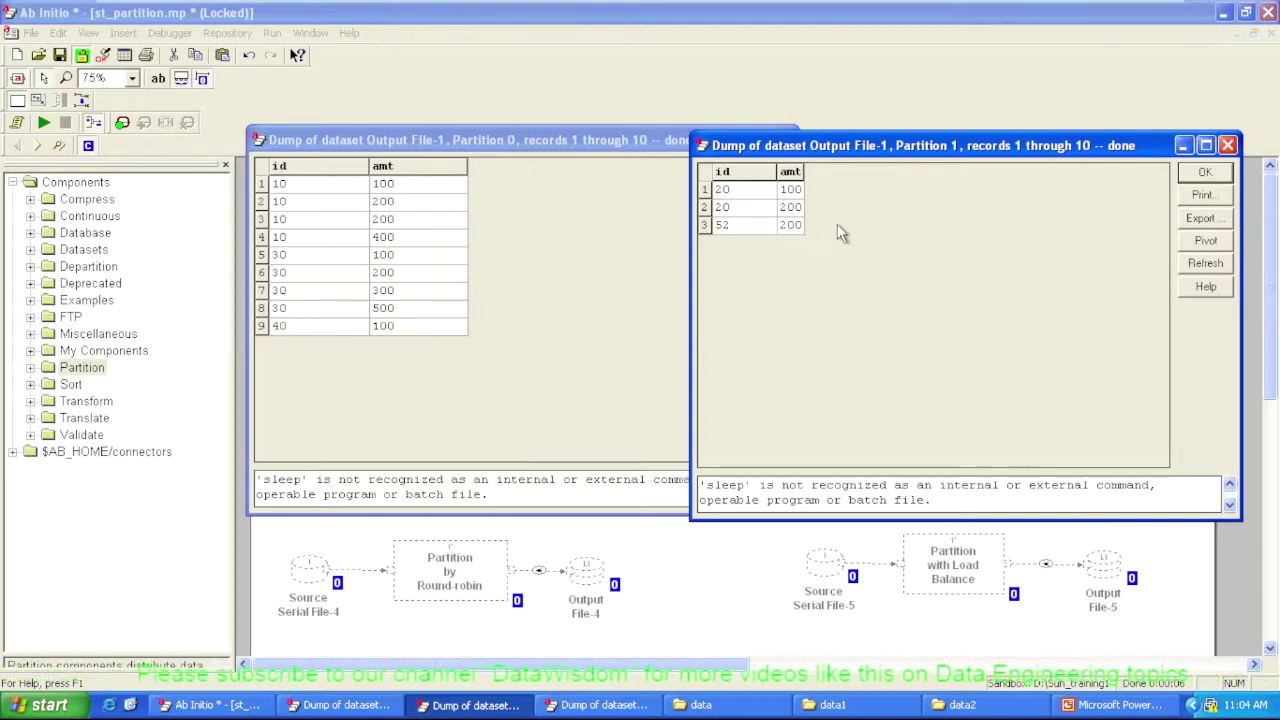
drag(883, 153, 857, 147)
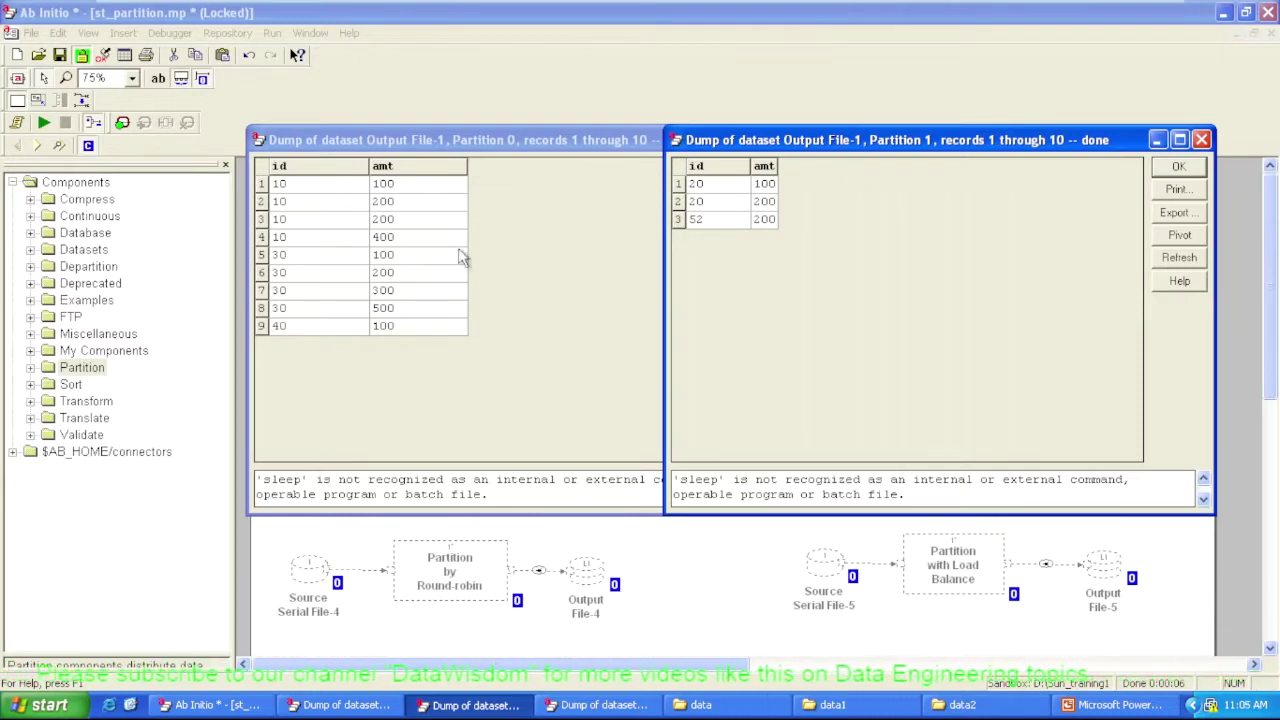
Highlight the id 10 records in partition 0, compare them with partition 1, and close both data windows.
drag(322, 186, 325, 243)
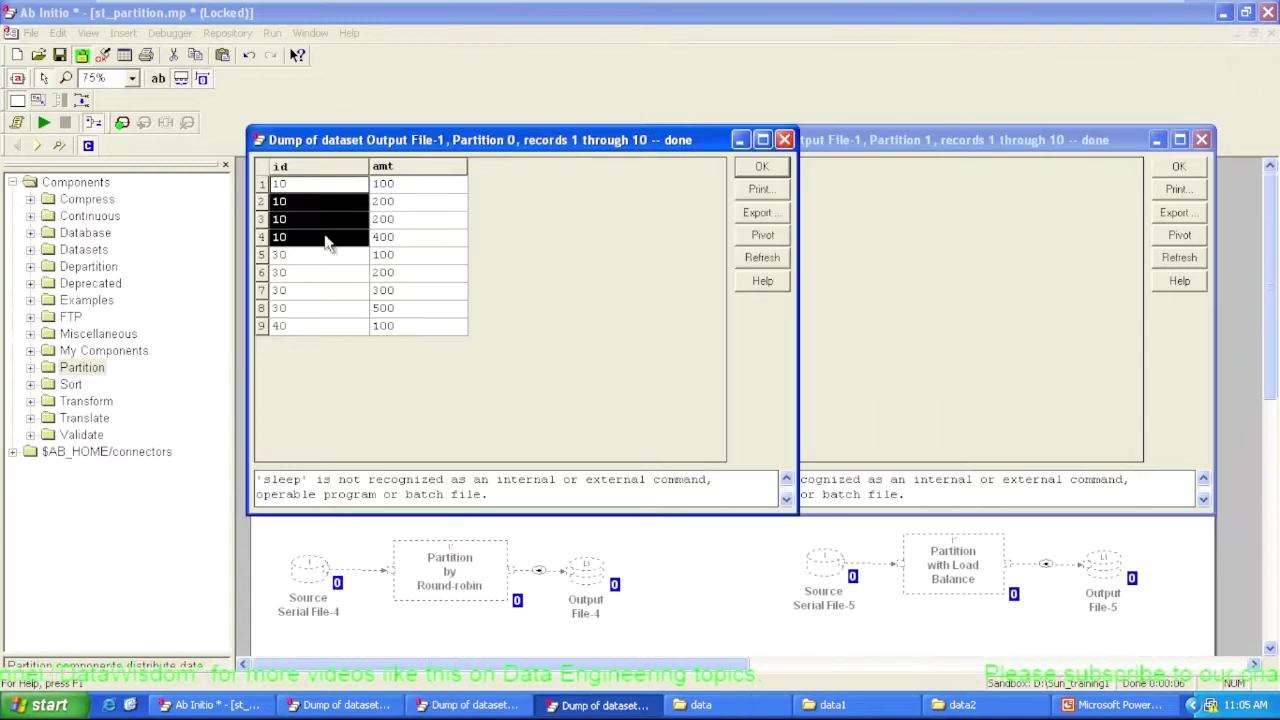
click(826, 141)
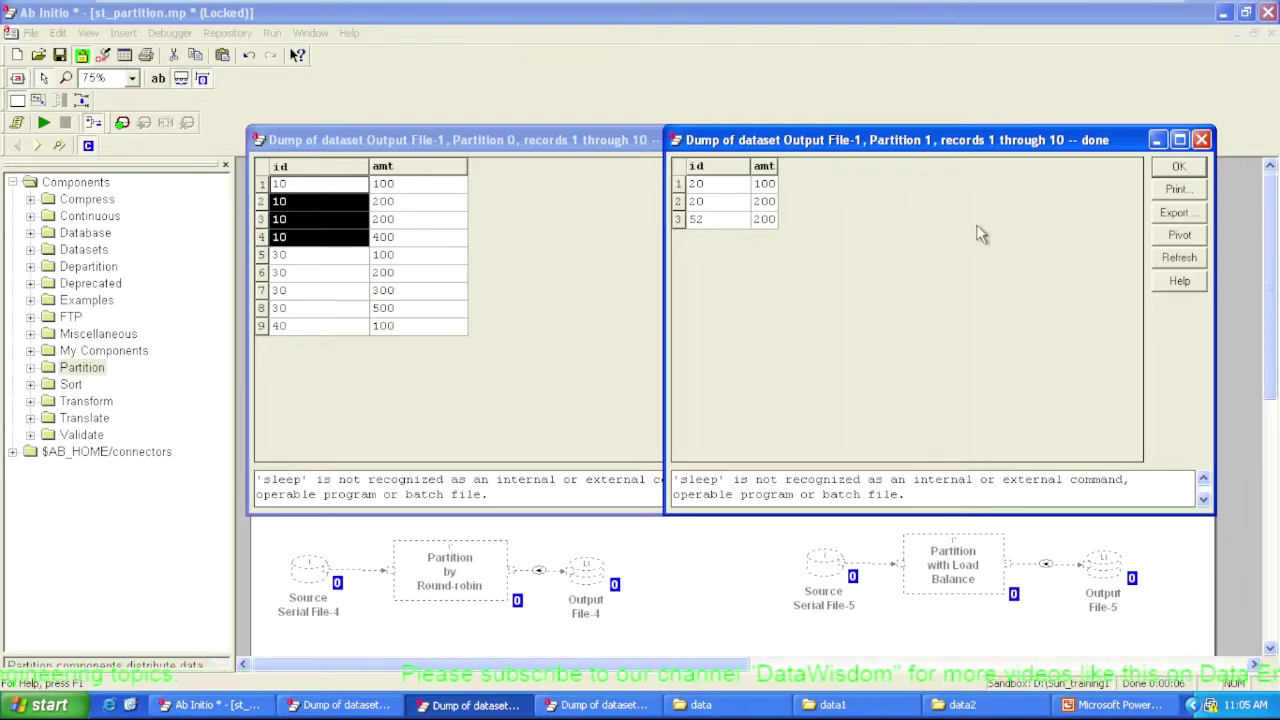
click(1201, 139)
click(784, 139)
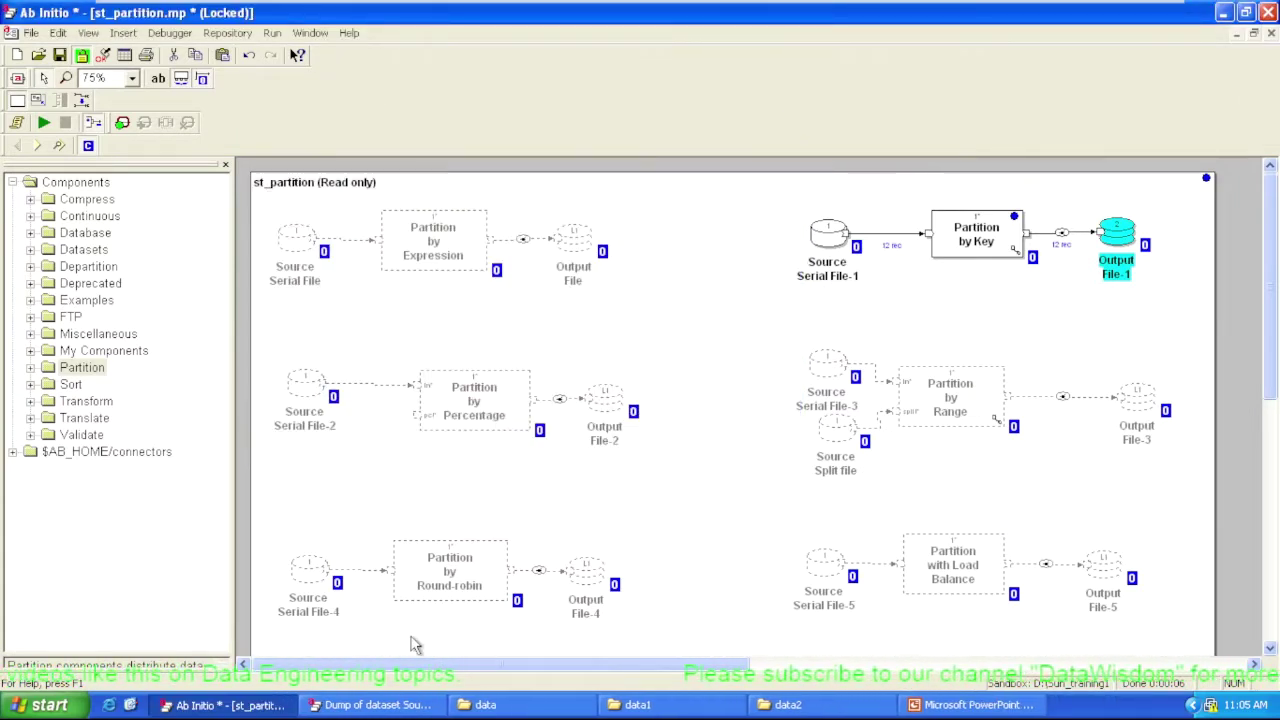
Enable the Partition by Round-robin flow together with Source Serial File-4 and Output File-4.
drag(261, 514, 640, 608)
right_click(487, 573)
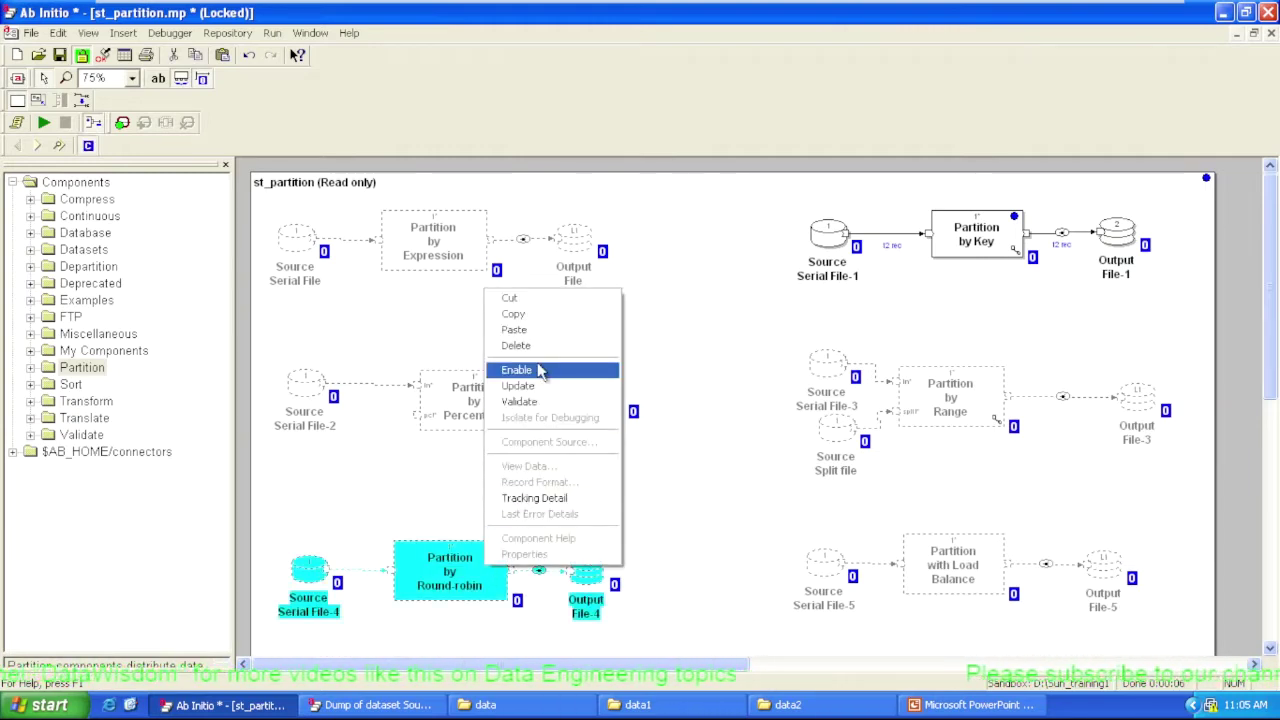
click(538, 371)
Disable the Partition by Key flow with Source Serial File-1 and Output File-1, and save the graph.
click(795, 206)
drag(792, 184, 1176, 308)
right_click(1000, 246)
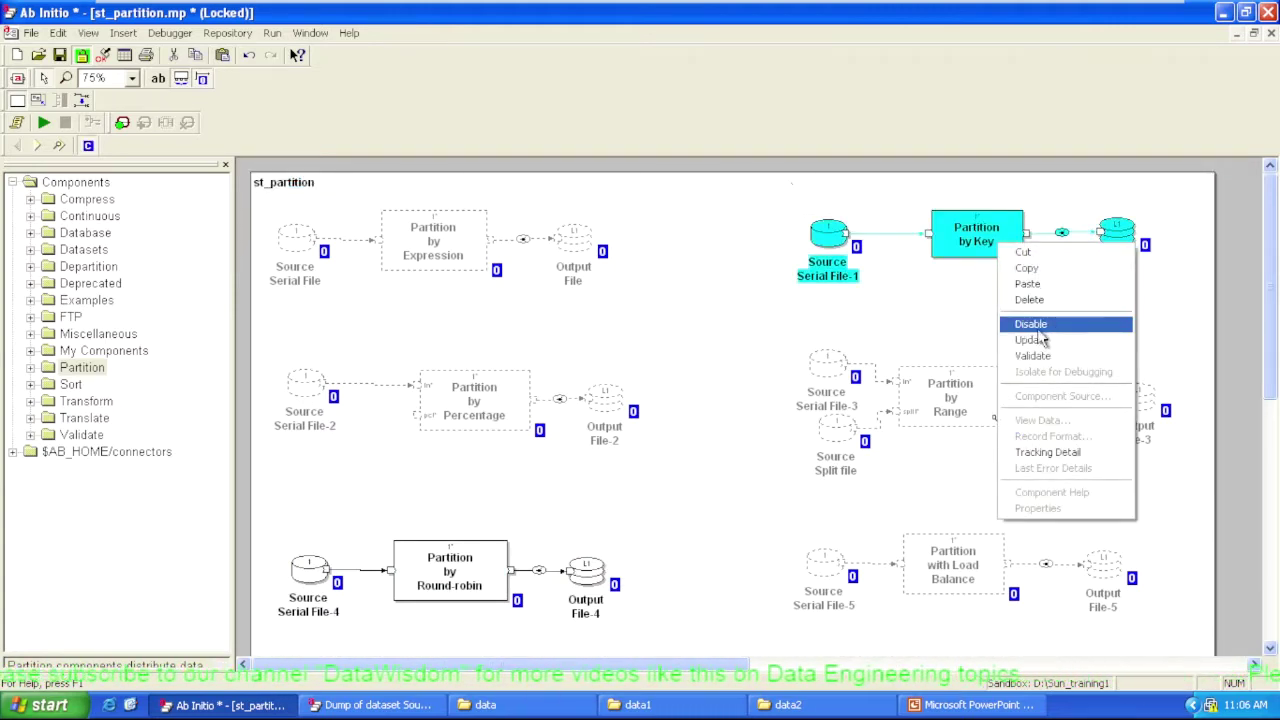
click(1036, 324)
click(640, 537)
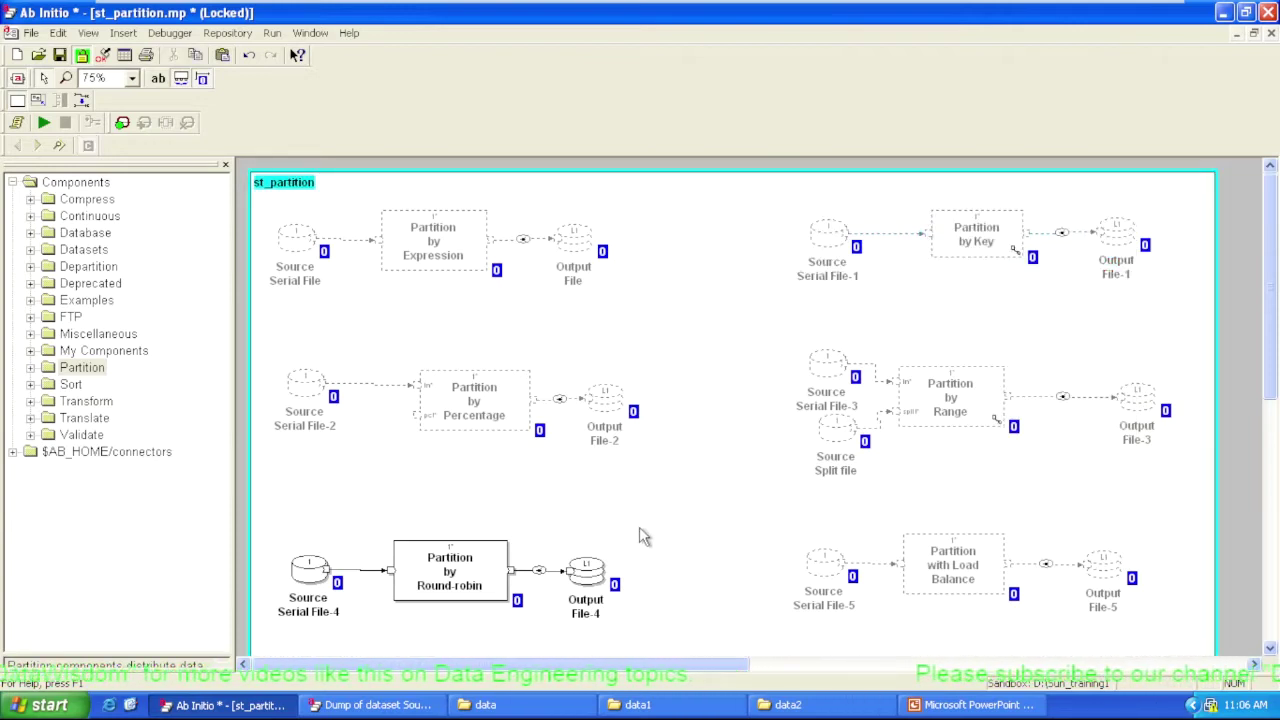
key(ctrl+s)
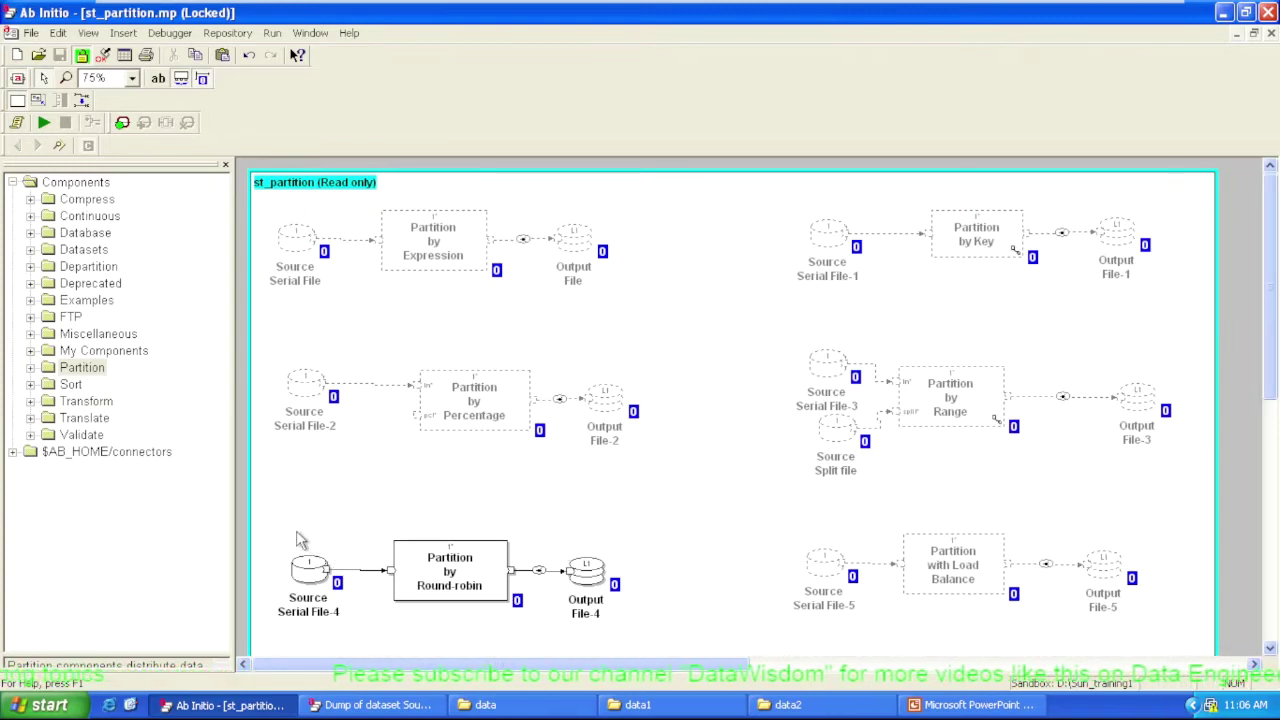
Check the block_size parameter in the Partition by Round-robin component's properties and close them.
double_click(460, 590)
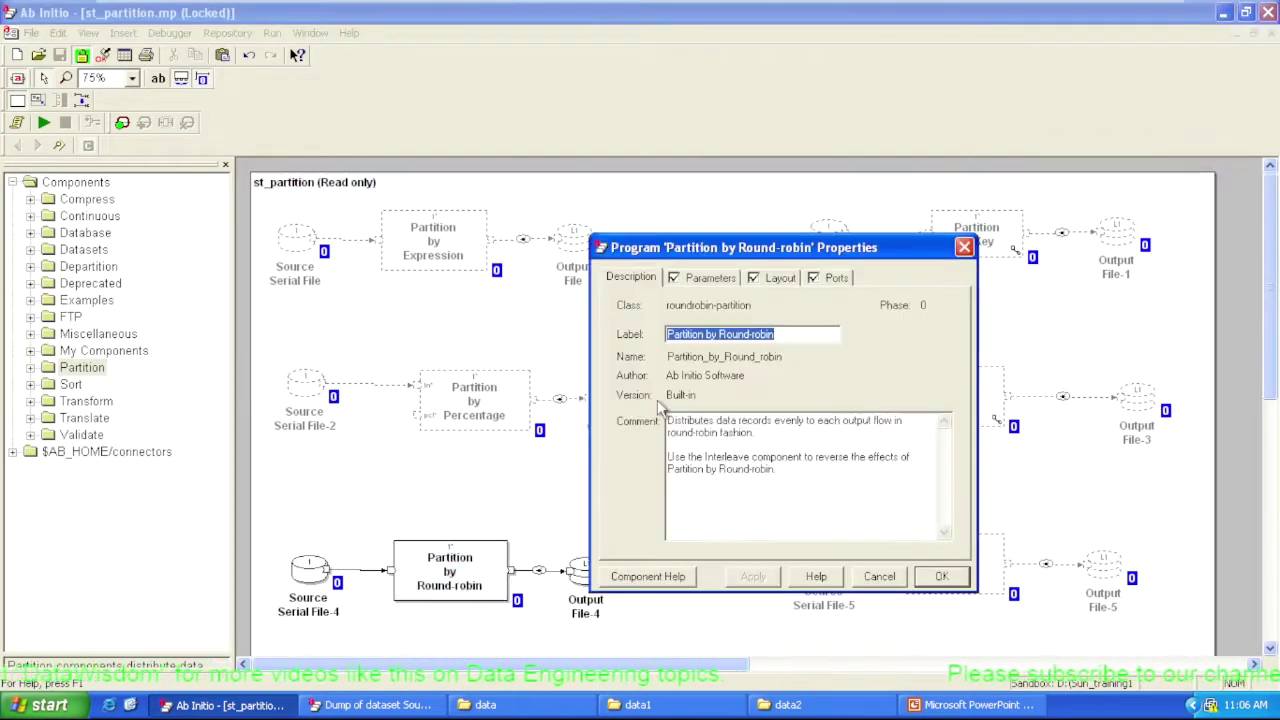
click(710, 278)
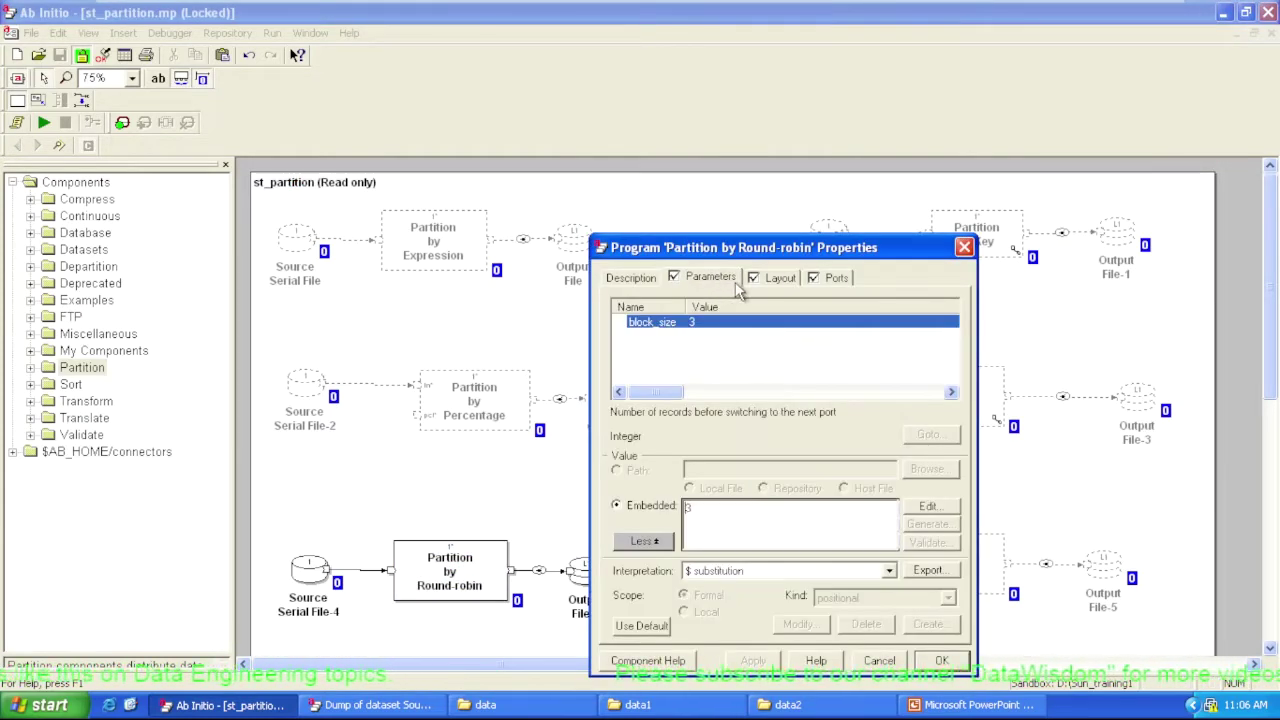
drag(769, 254, 755, 170)
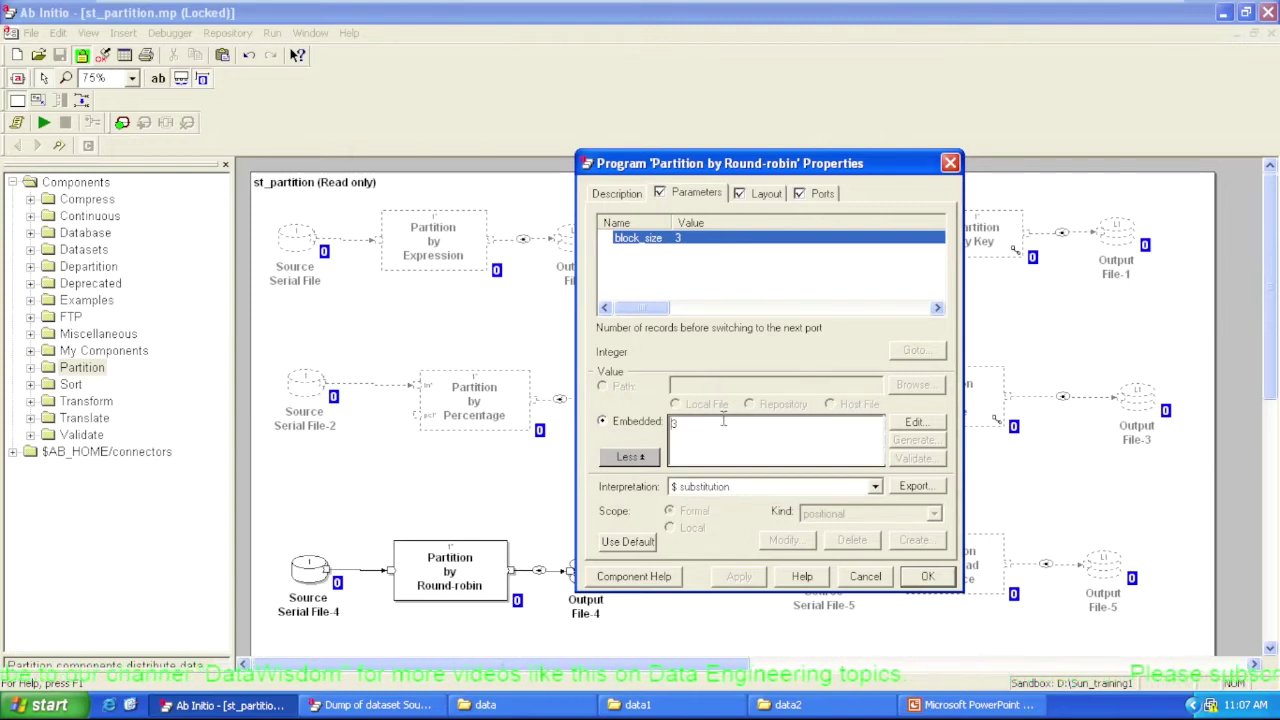
click(927, 578)
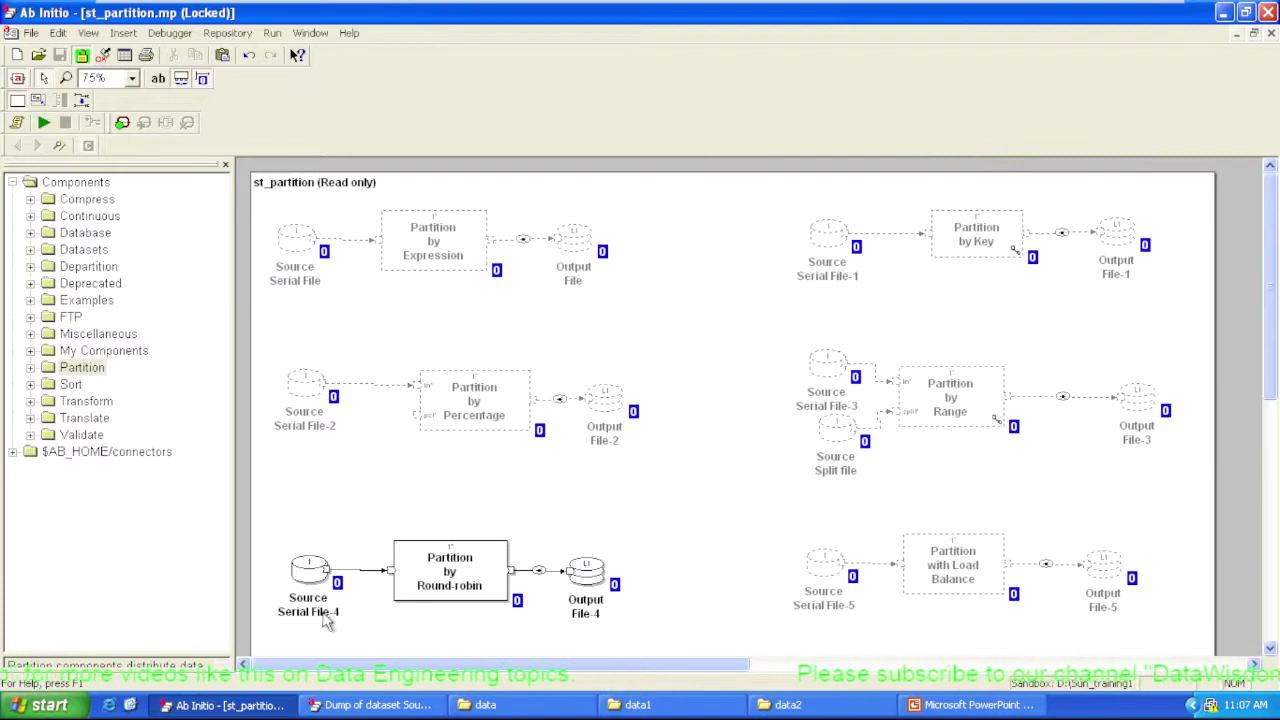
View records 1 through 100 from all partitions of Source Serial File-4 and reposition the data window.
click(307, 570)
right_click(306, 571)
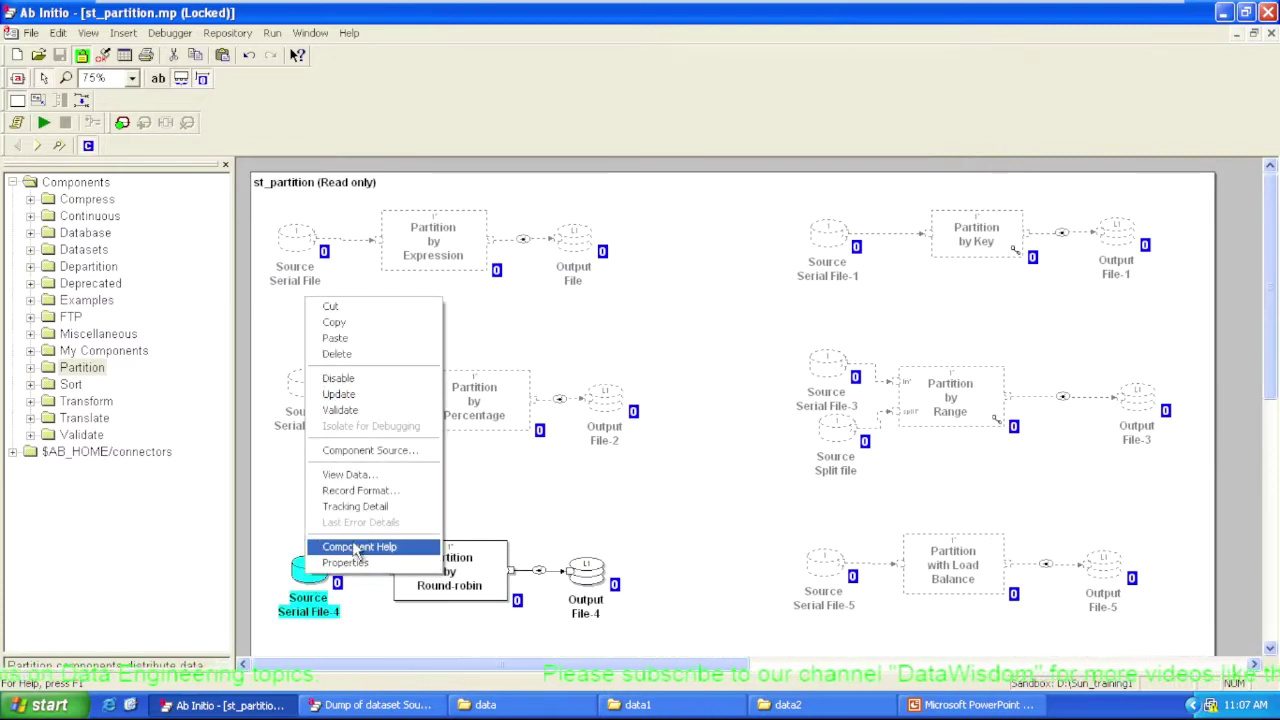
click(362, 476)
click(718, 498)
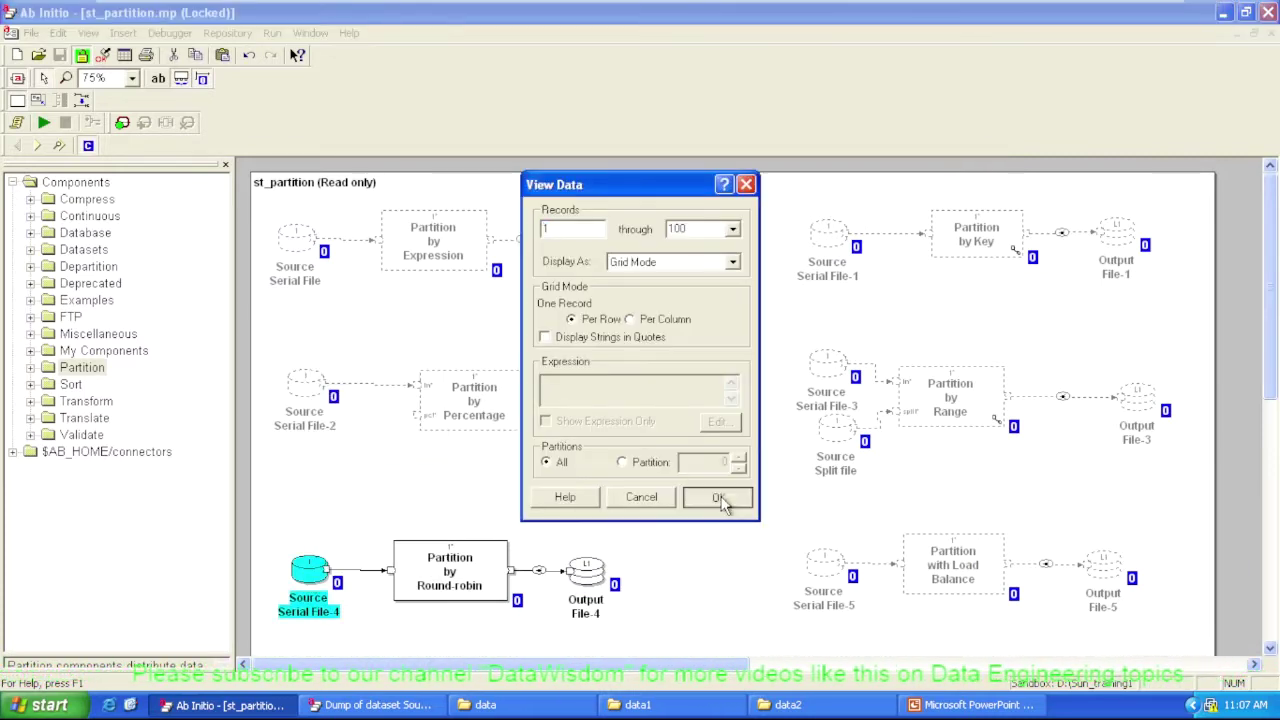
drag(712, 172, 898, 168)
Highlight the source records in consecutive blocks of three to trace the round-robin distribution, and close the data window.
drag(704, 185, 820, 225)
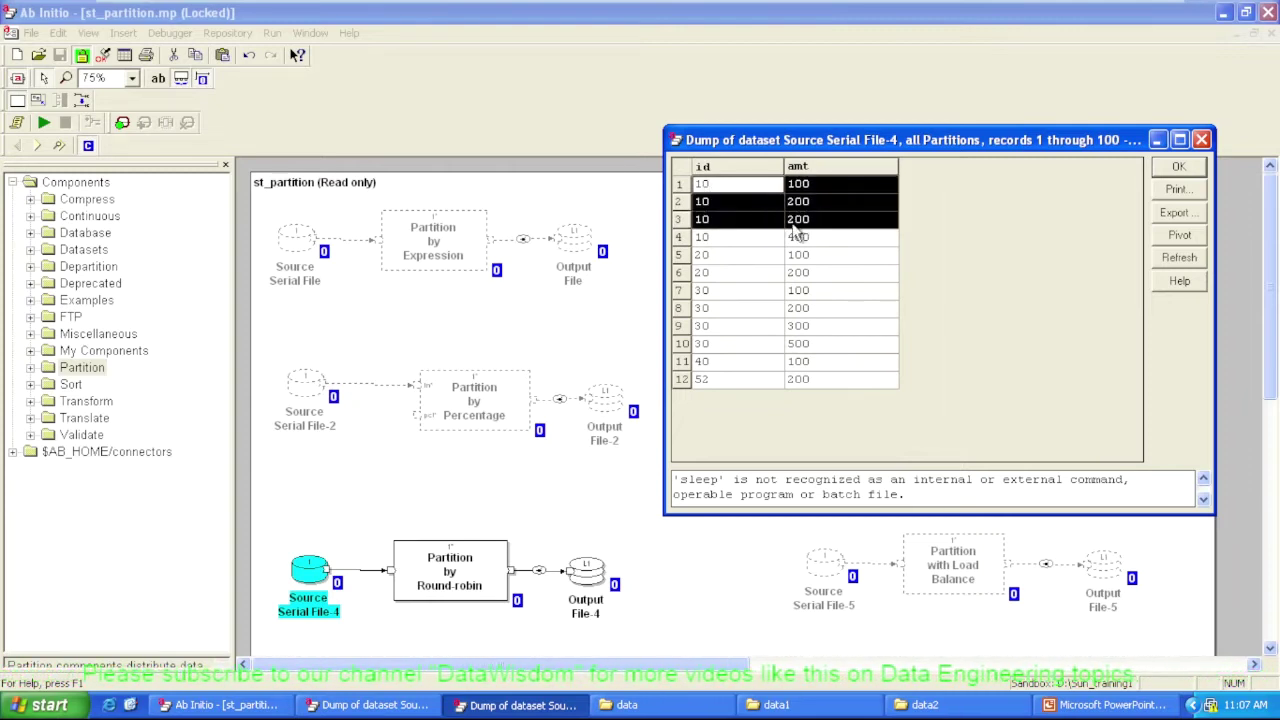
drag(708, 238, 853, 324)
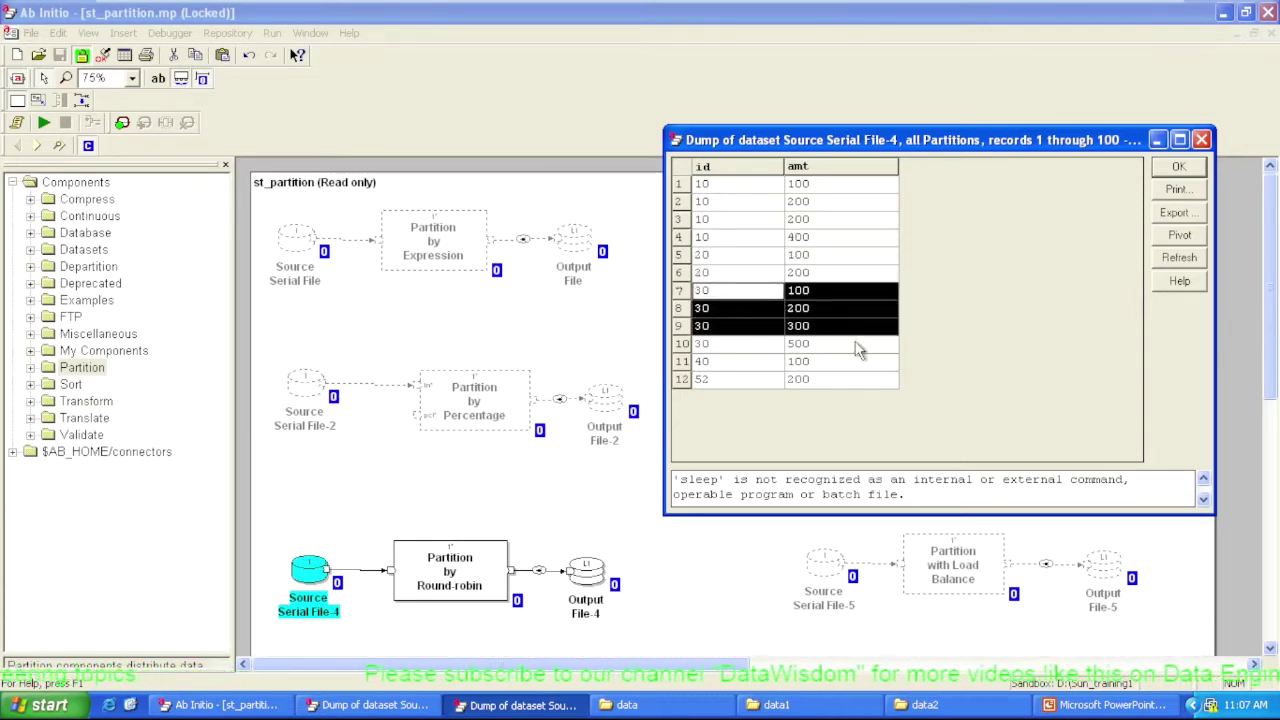
drag(728, 345, 830, 388)
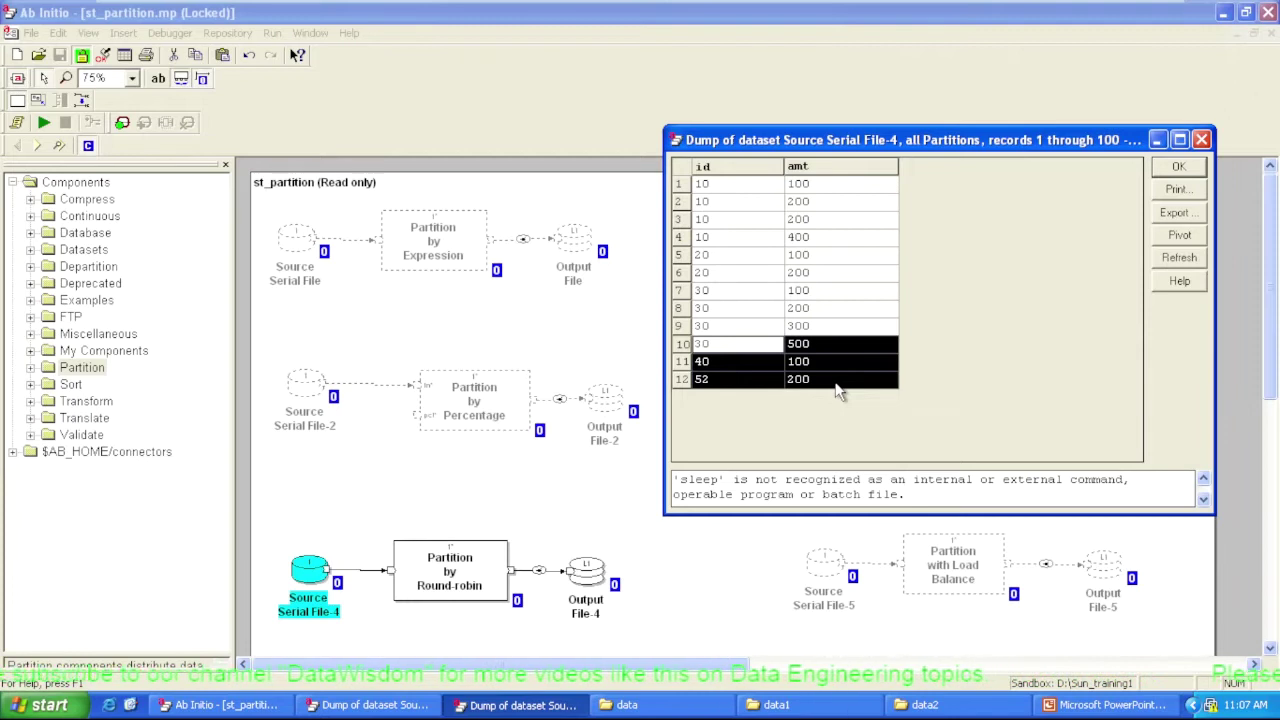
drag(718, 188, 820, 226)
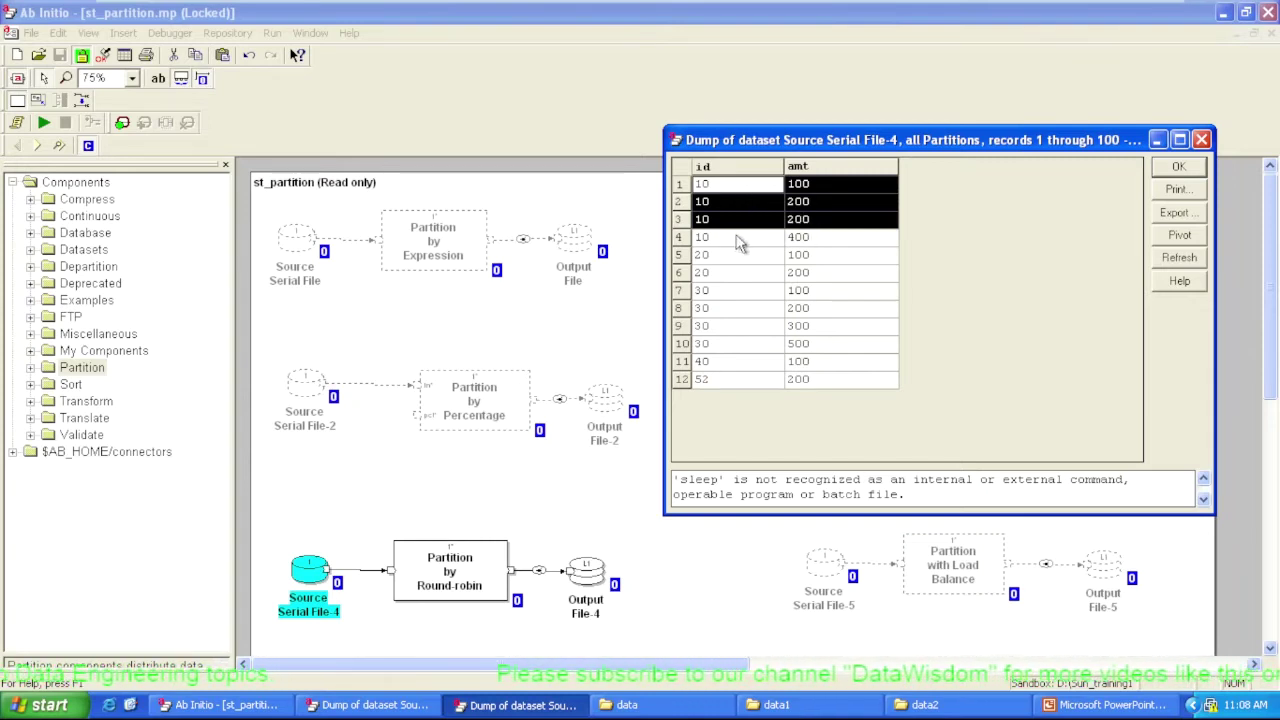
drag(743, 240, 800, 272)
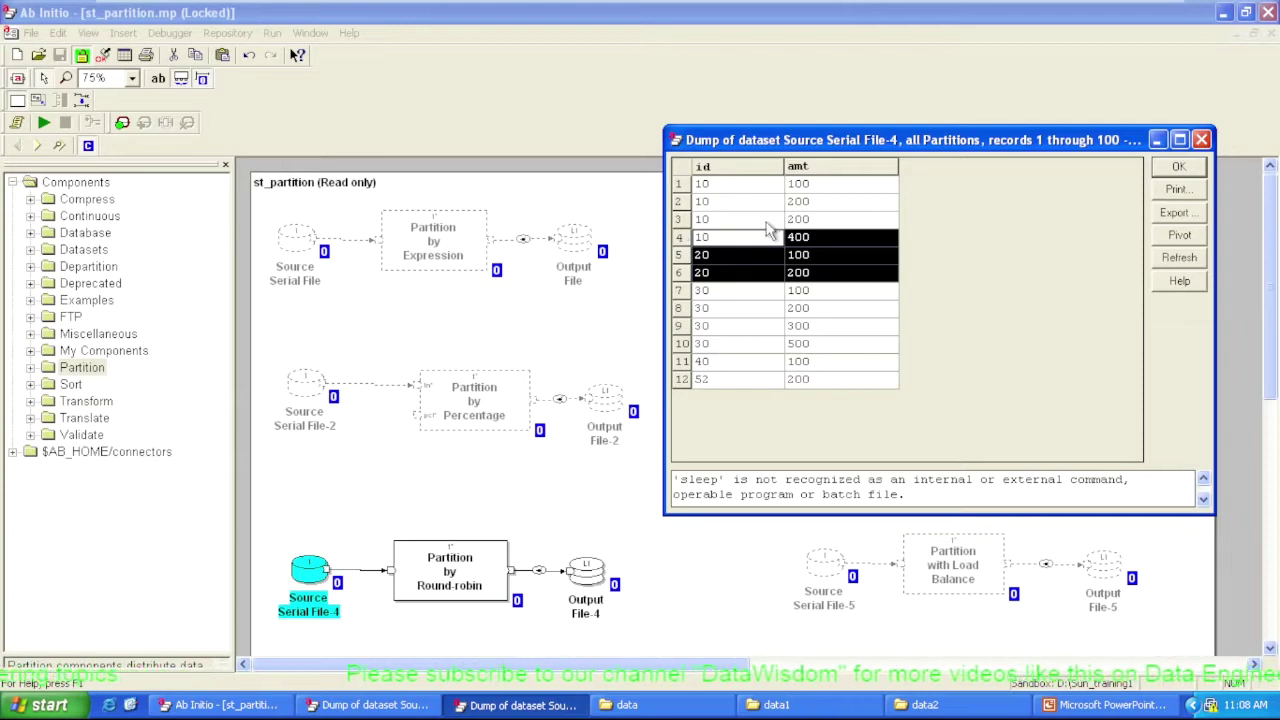
click(1179, 167)
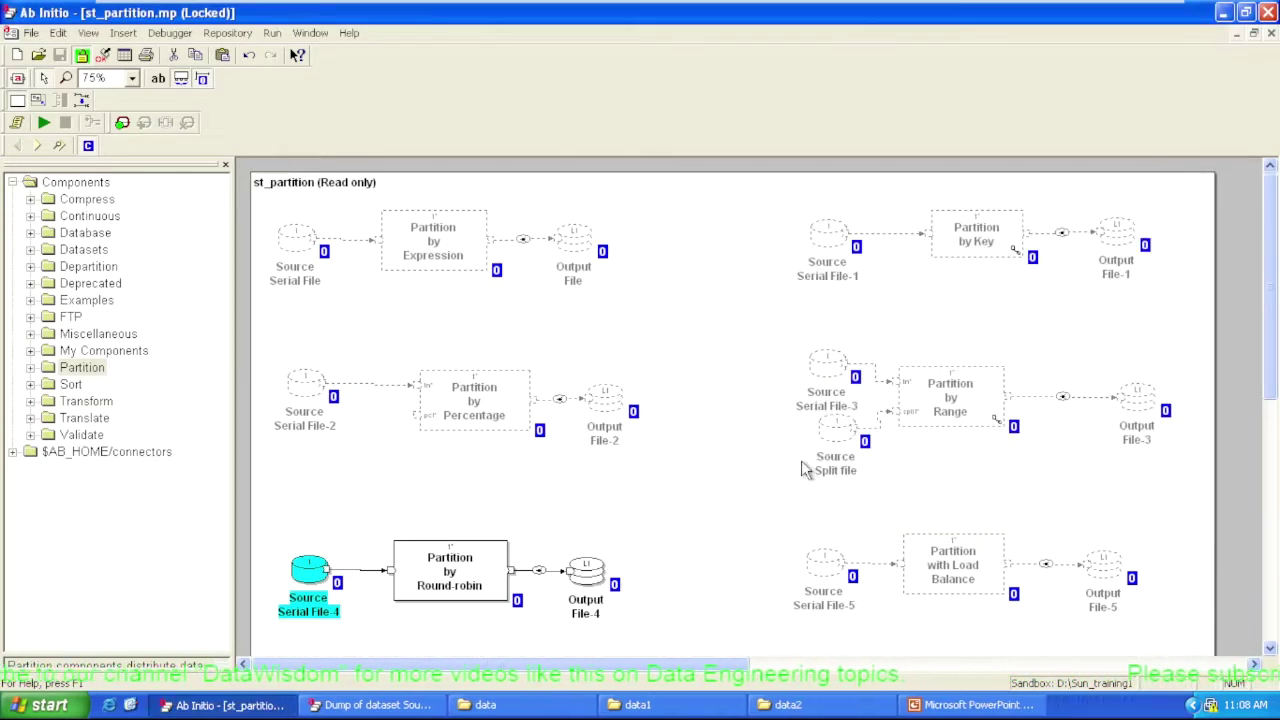
Run the graph with the Partition by Round-robin flow and close the job output window.
click(586, 576)
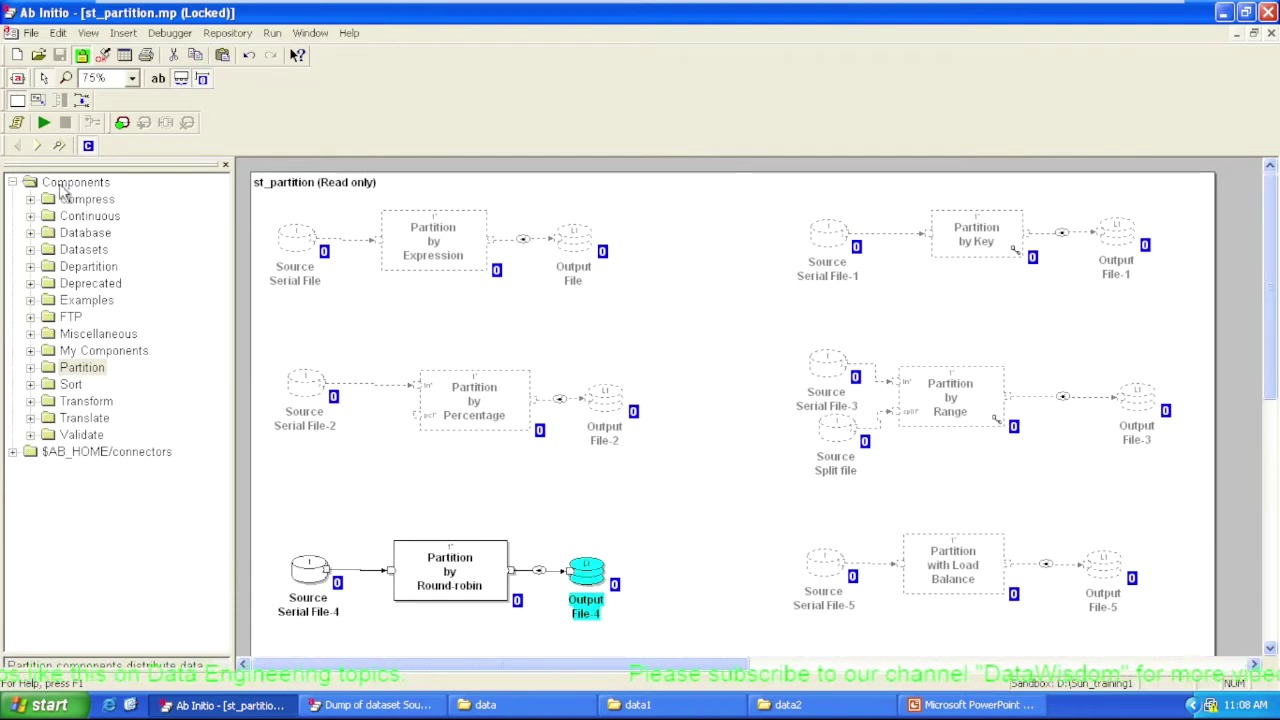
click(45, 123)
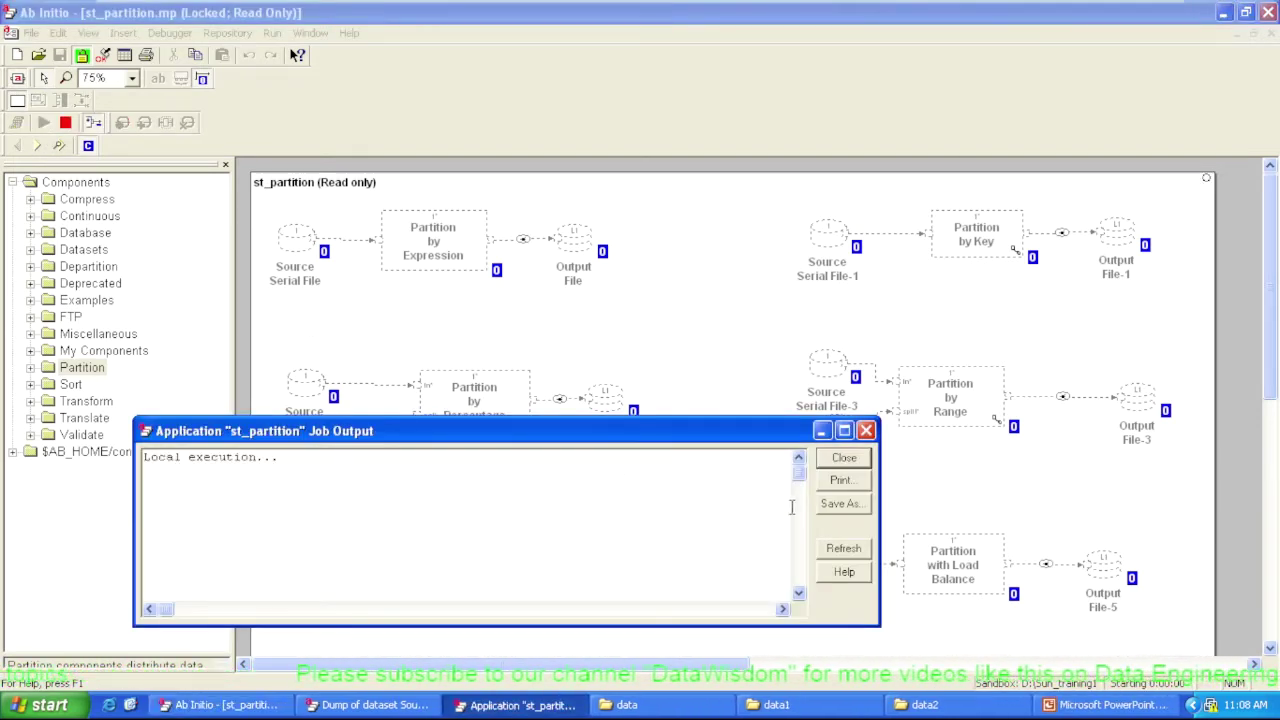
click(844, 458)
View records 1 through 10 in partition 0 of Output File-4 and highlight its id 10 records.
right_click(592, 574)
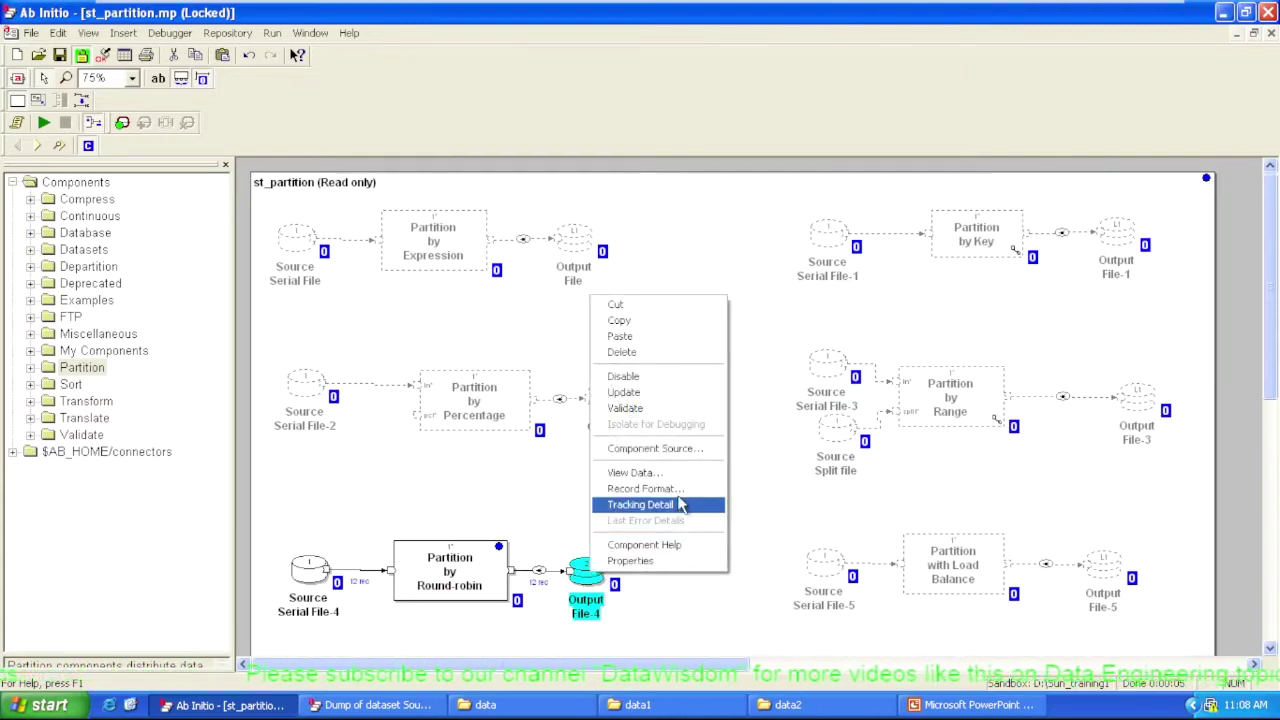
click(660, 474)
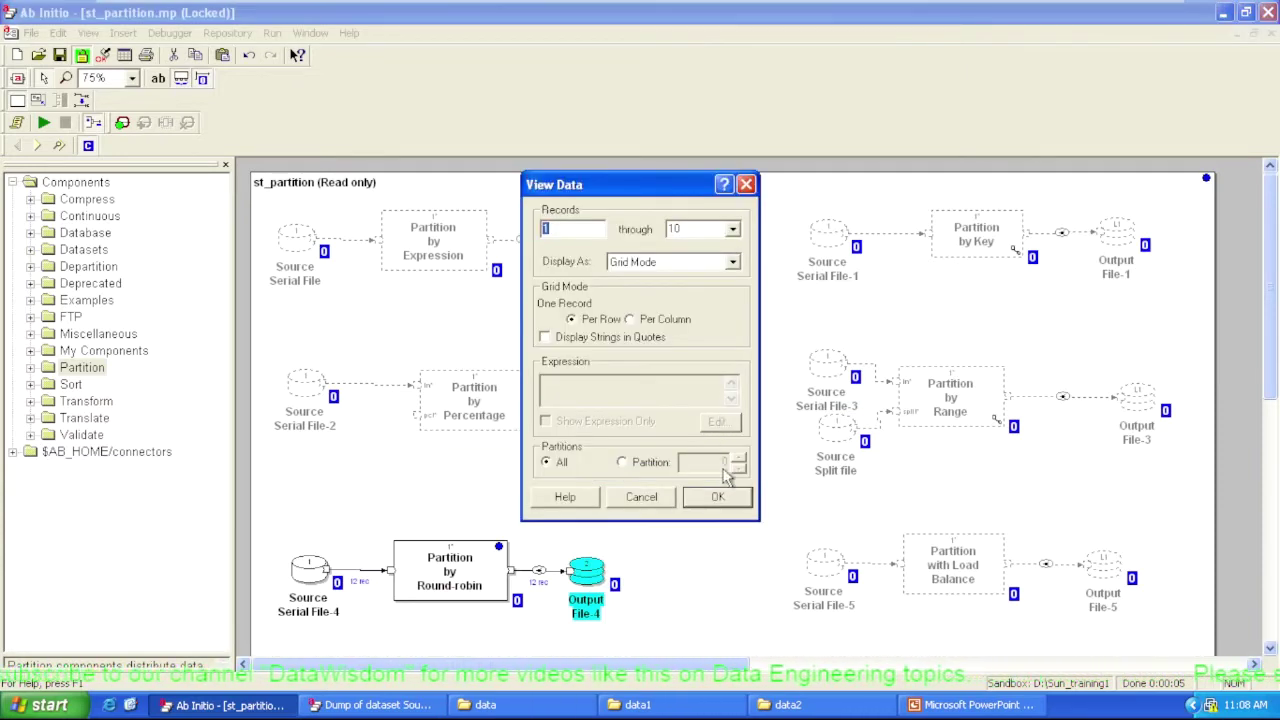
click(622, 462)
click(718, 497)
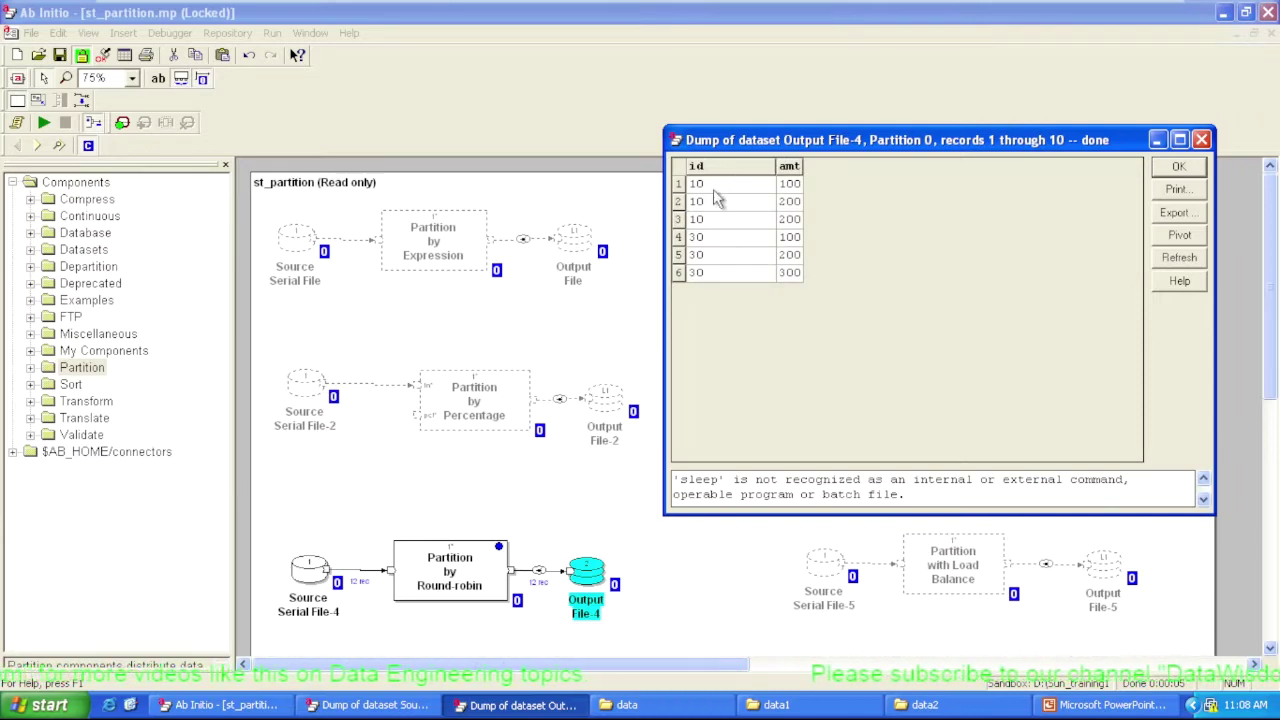
drag(728, 201, 773, 226)
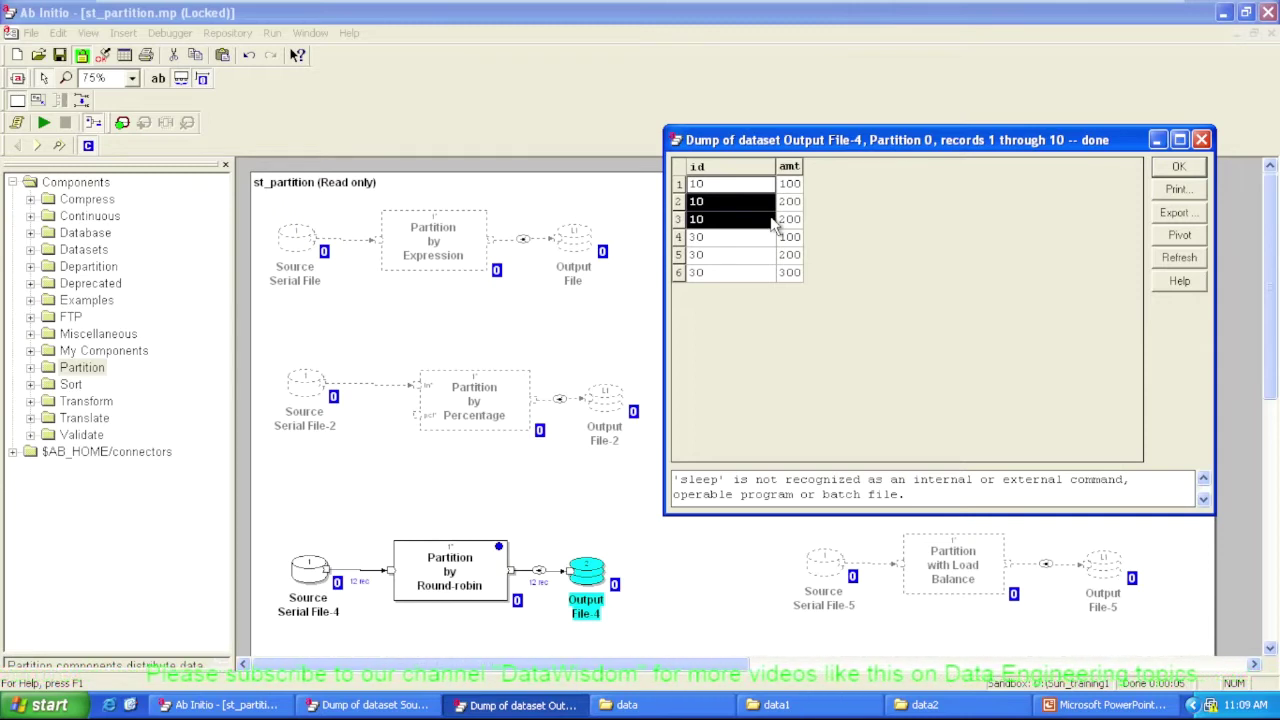
View records 1 through 10 in partition 1 of Output File-4 and move the partition 0 data window aside for comparison.
right_click(592, 570)
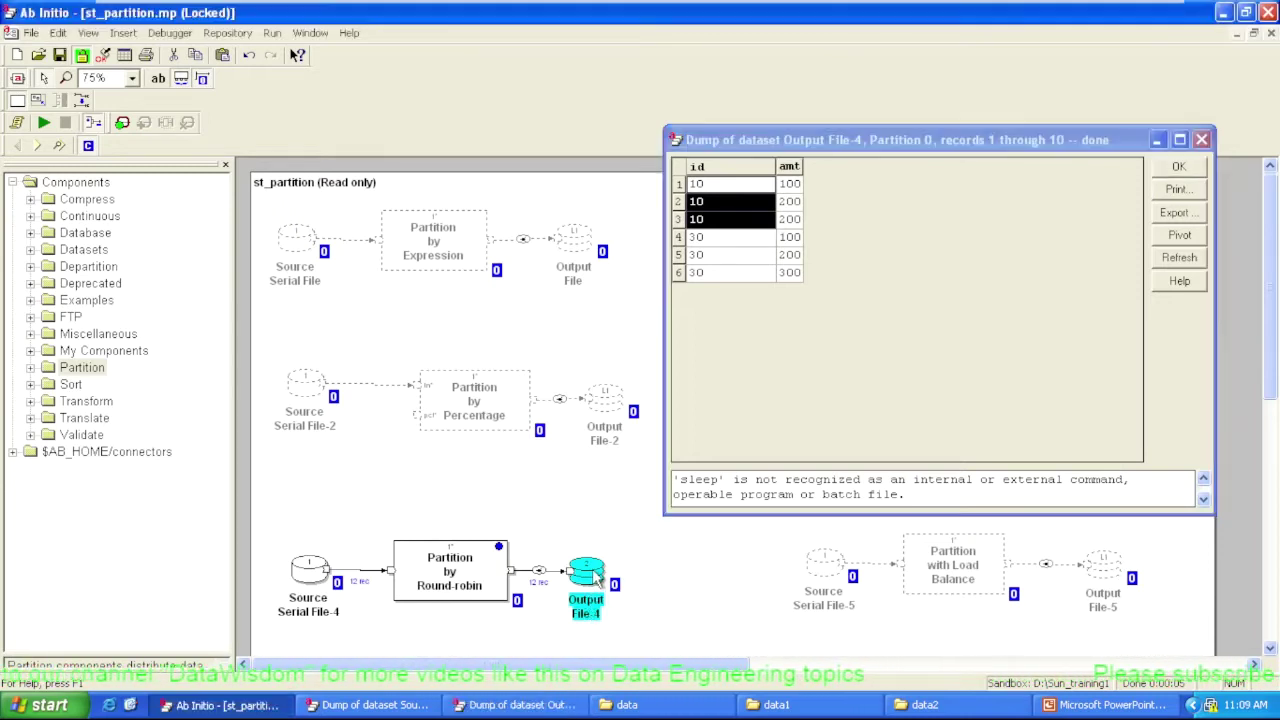
click(638, 469)
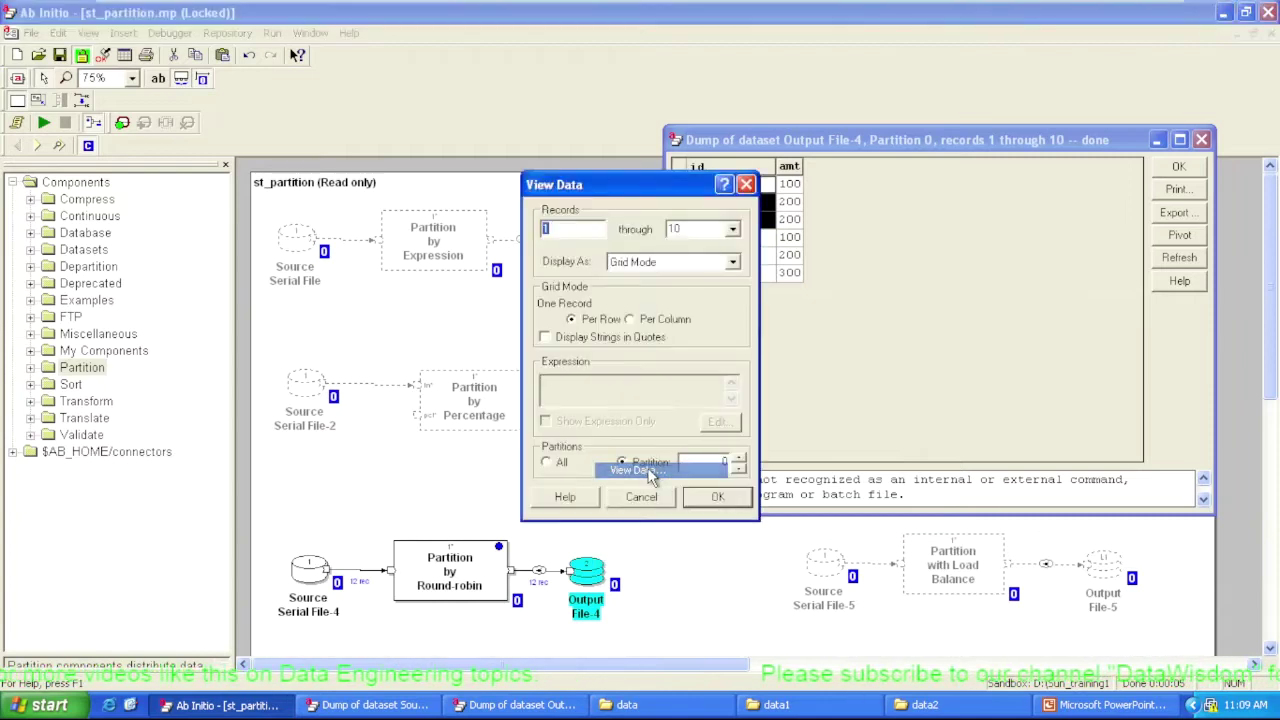
click(740, 459)
click(717, 496)
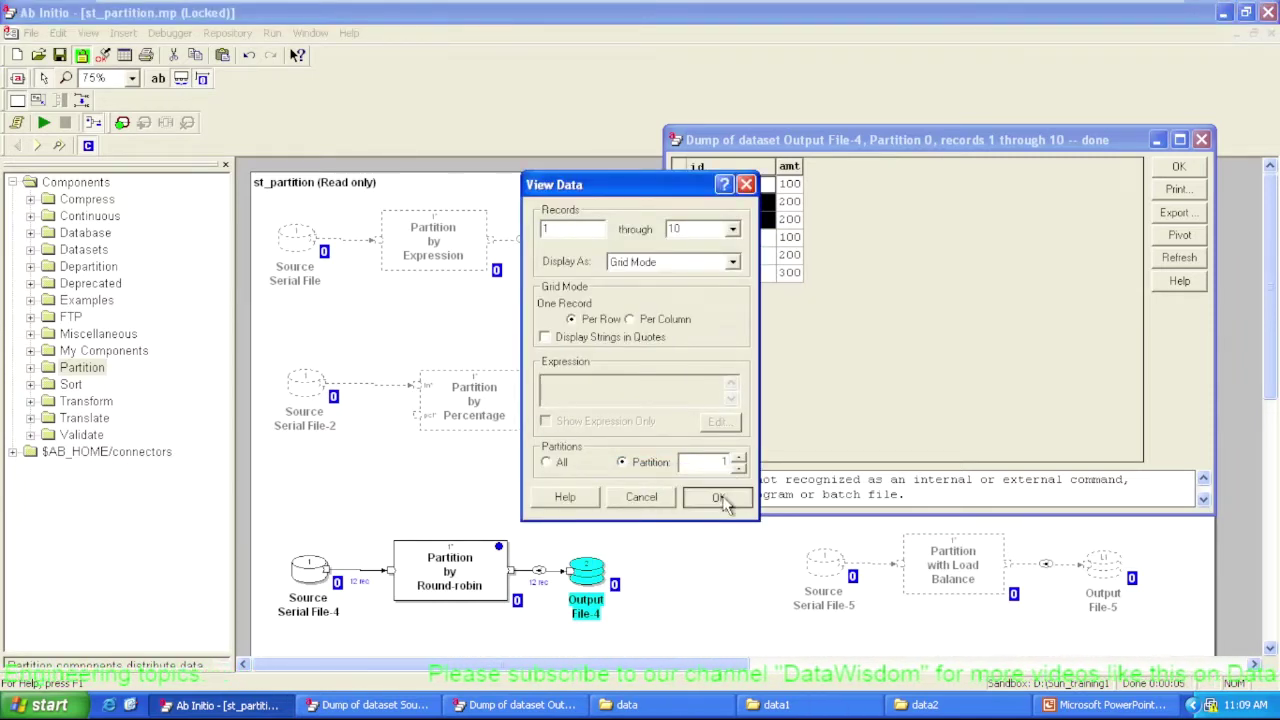
drag(858, 142, 428, 117)
click(900, 250)
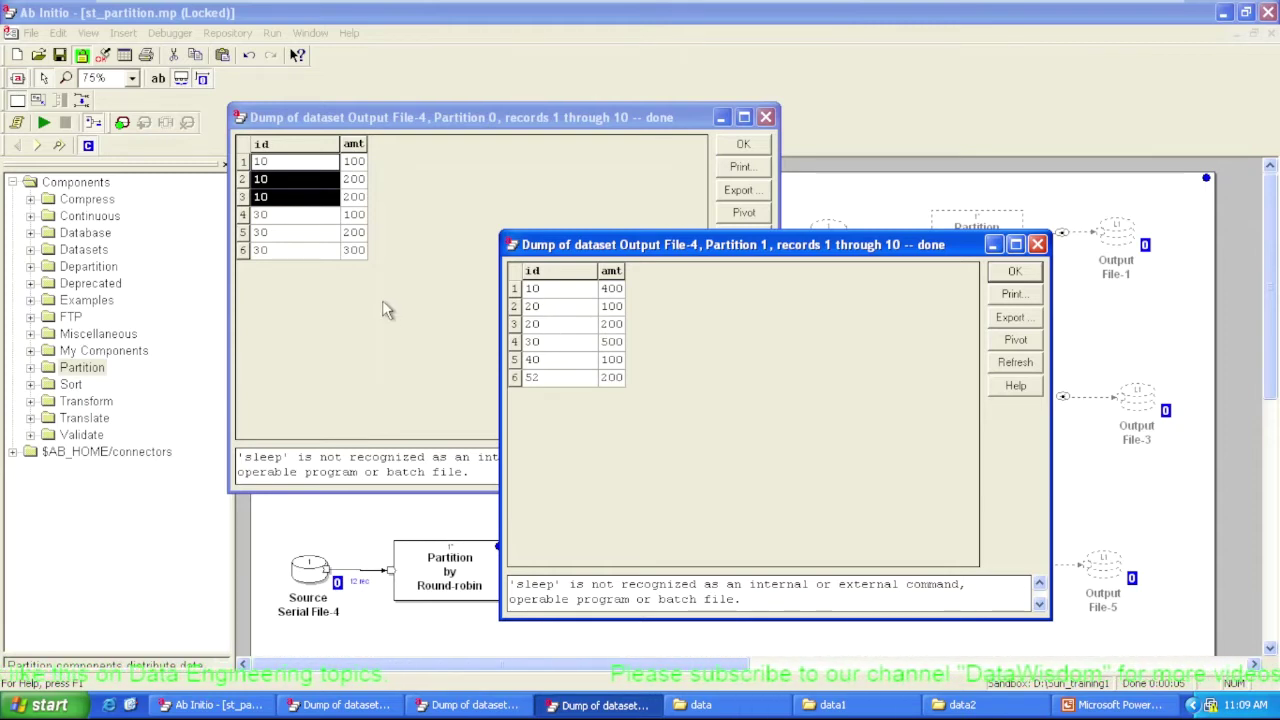
Compare the last three records of partition 0 with those of partition 1, and close both data windows.
click(297, 220)
drag(297, 220, 299, 254)
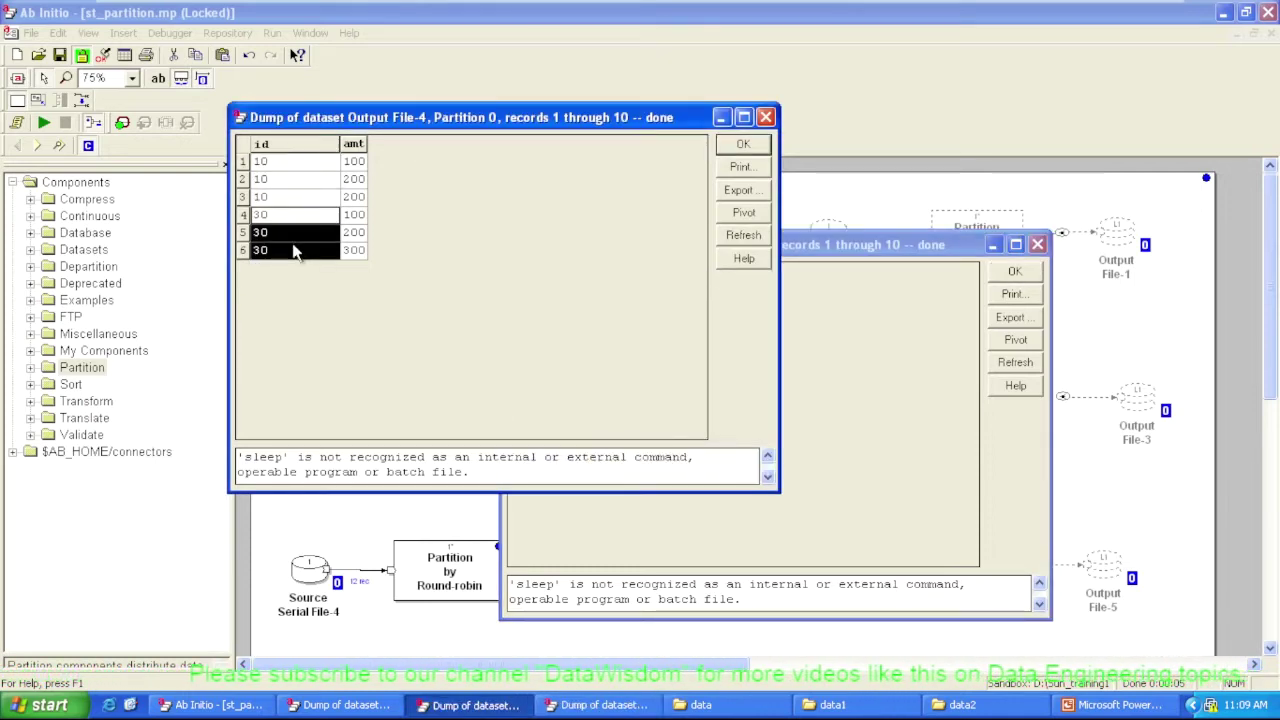
click(812, 342)
click(576, 359)
drag(576, 359, 594, 380)
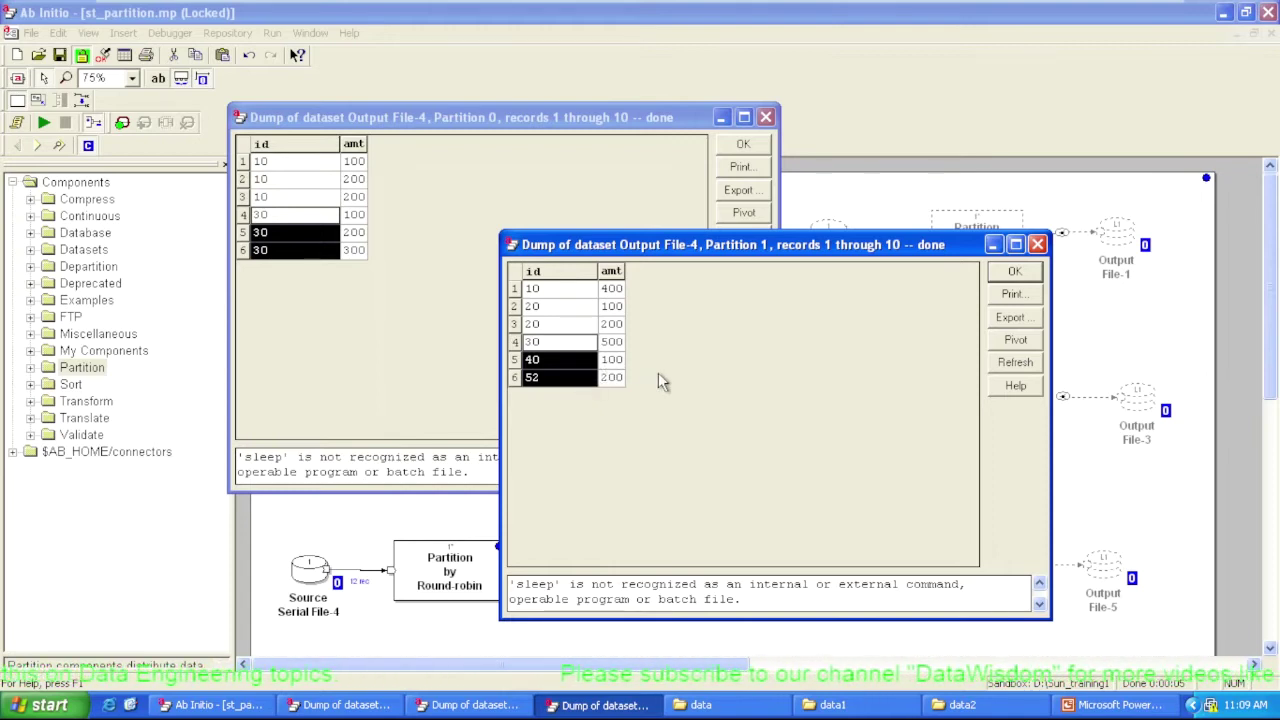
drag(676, 242, 591, 123)
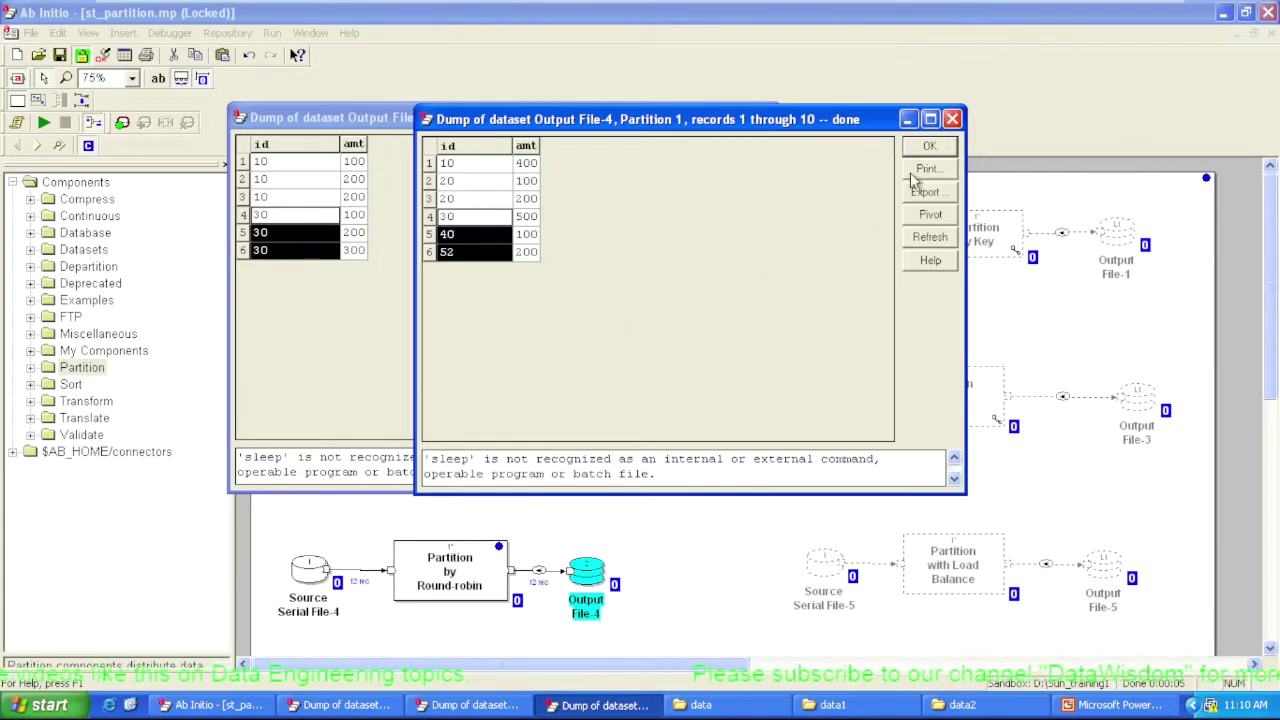
click(953, 119)
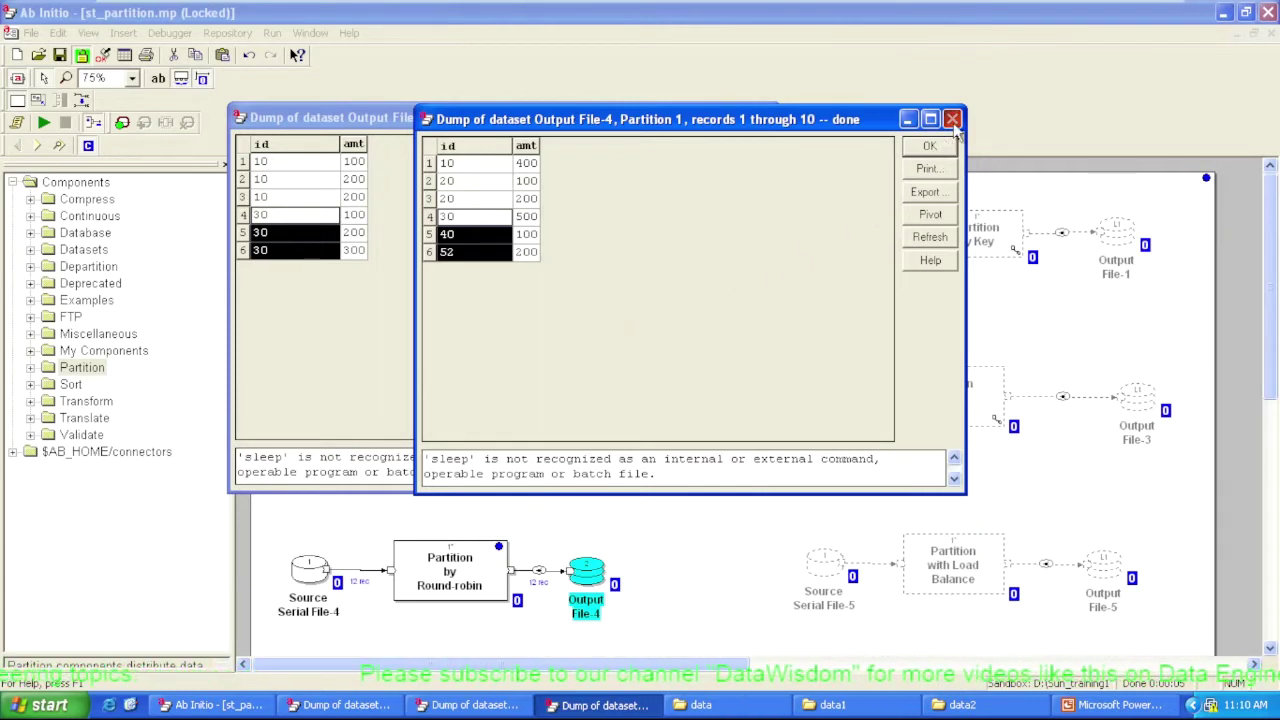
click(772, 118)
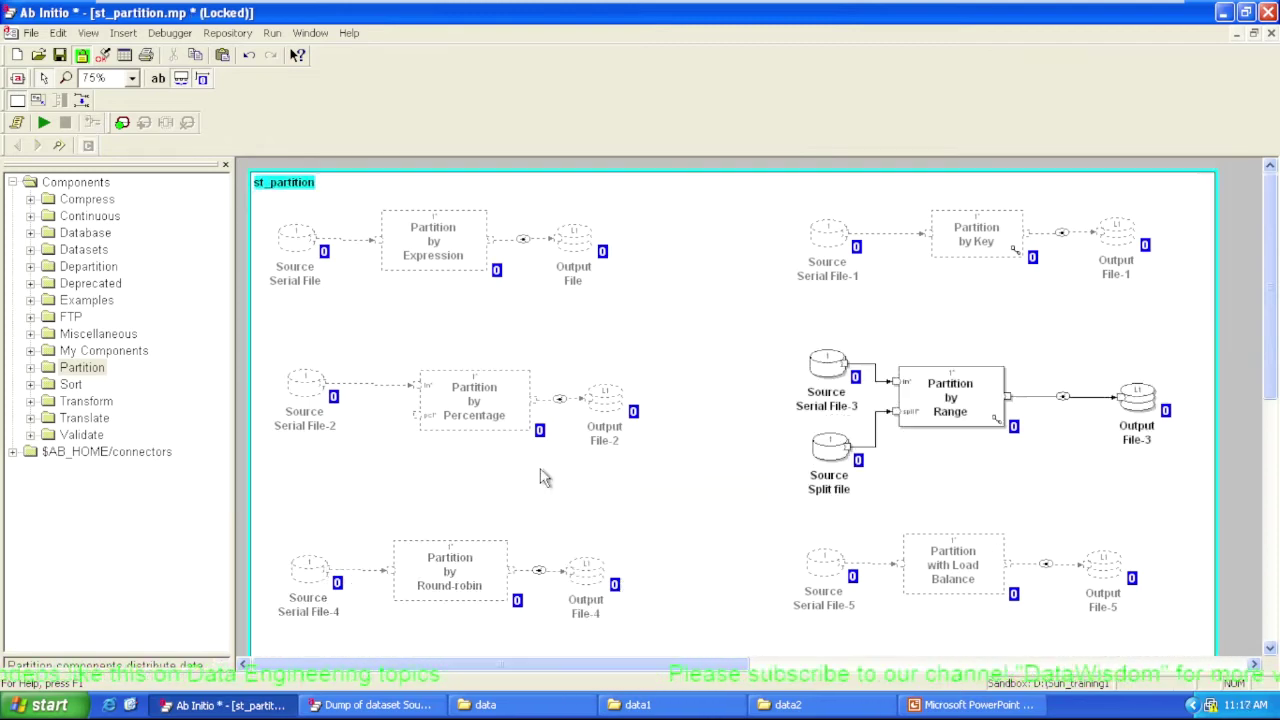
Save the graph with the Partition by Range flow enabled, and check that component's key parameter.
key(ctrl+s)
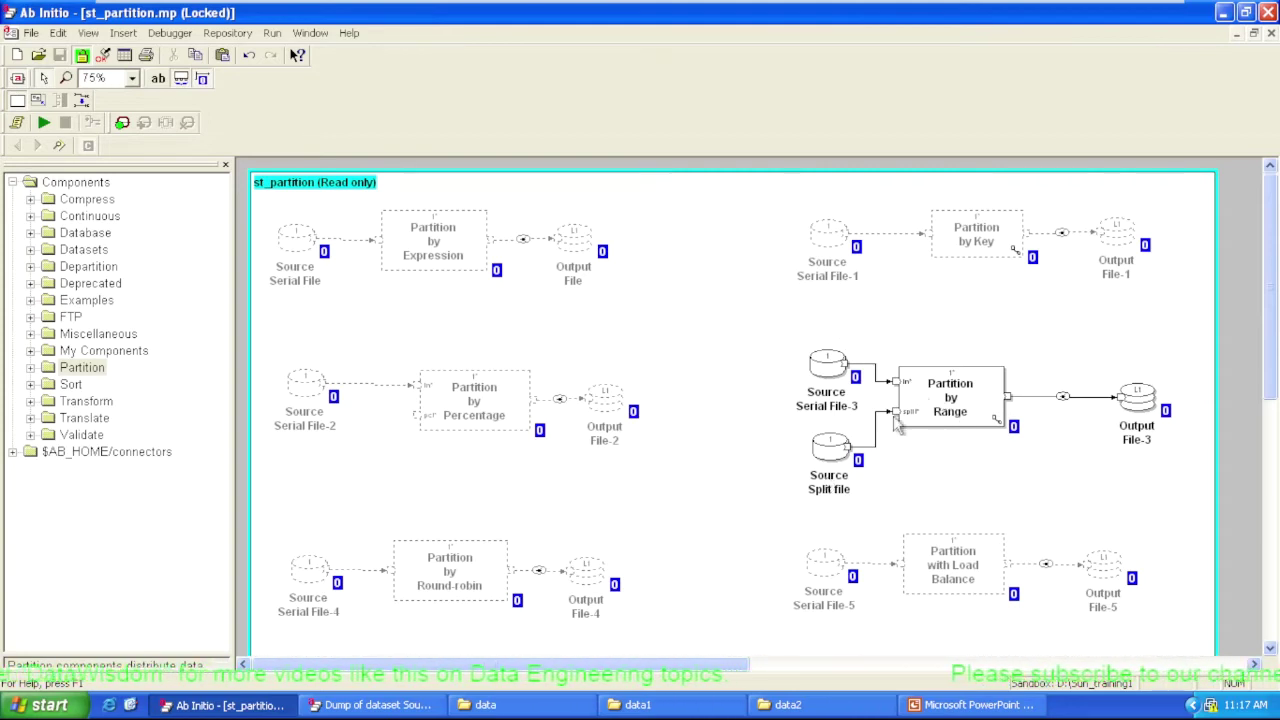
double_click(959, 398)
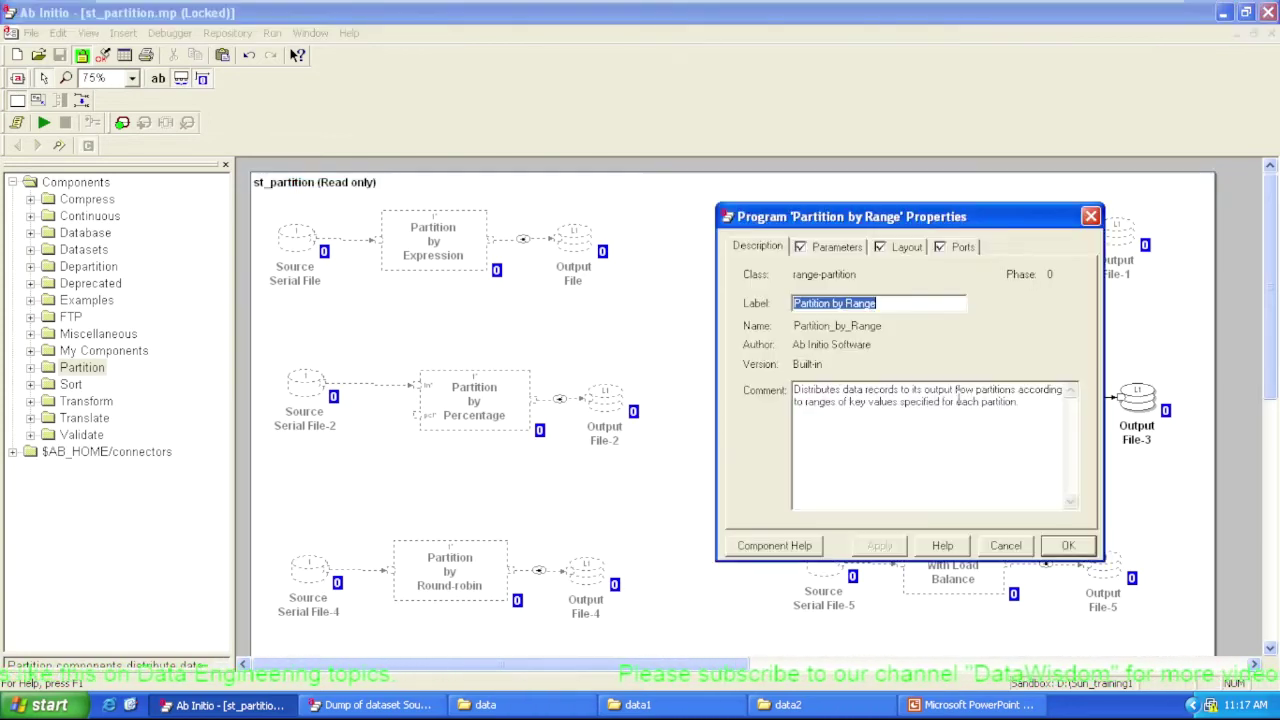
click(838, 248)
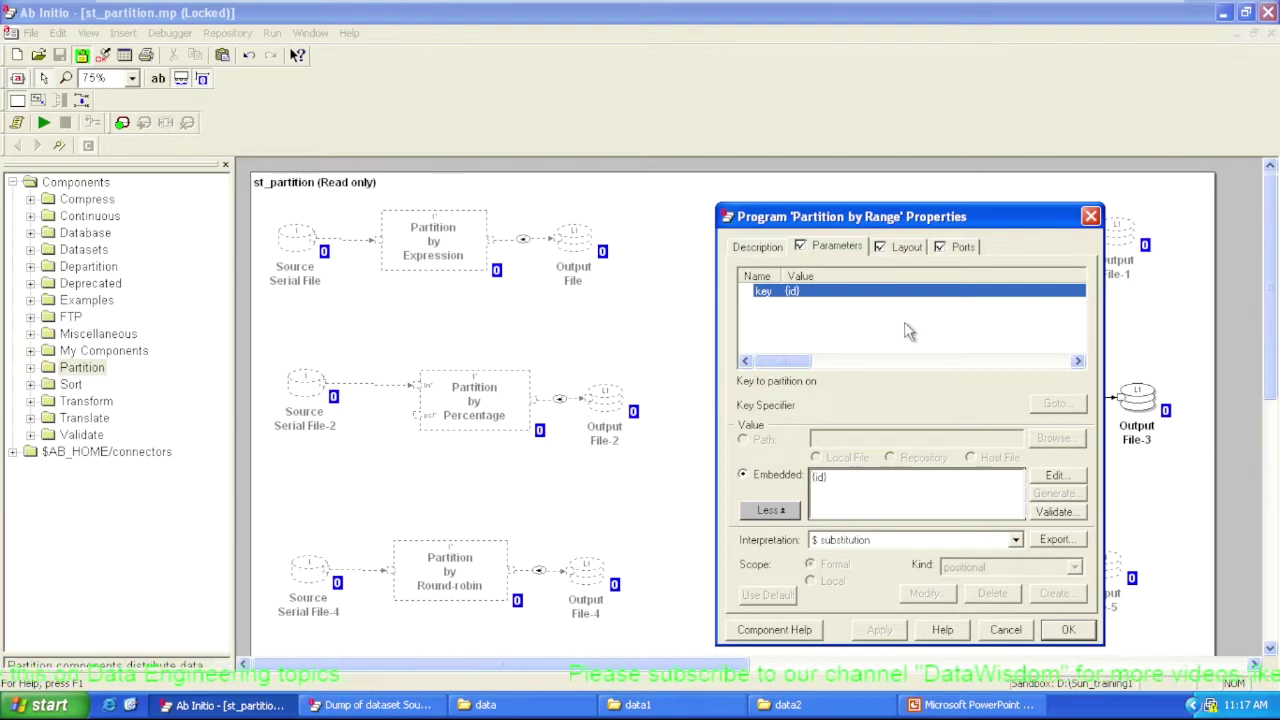
click(1068, 630)
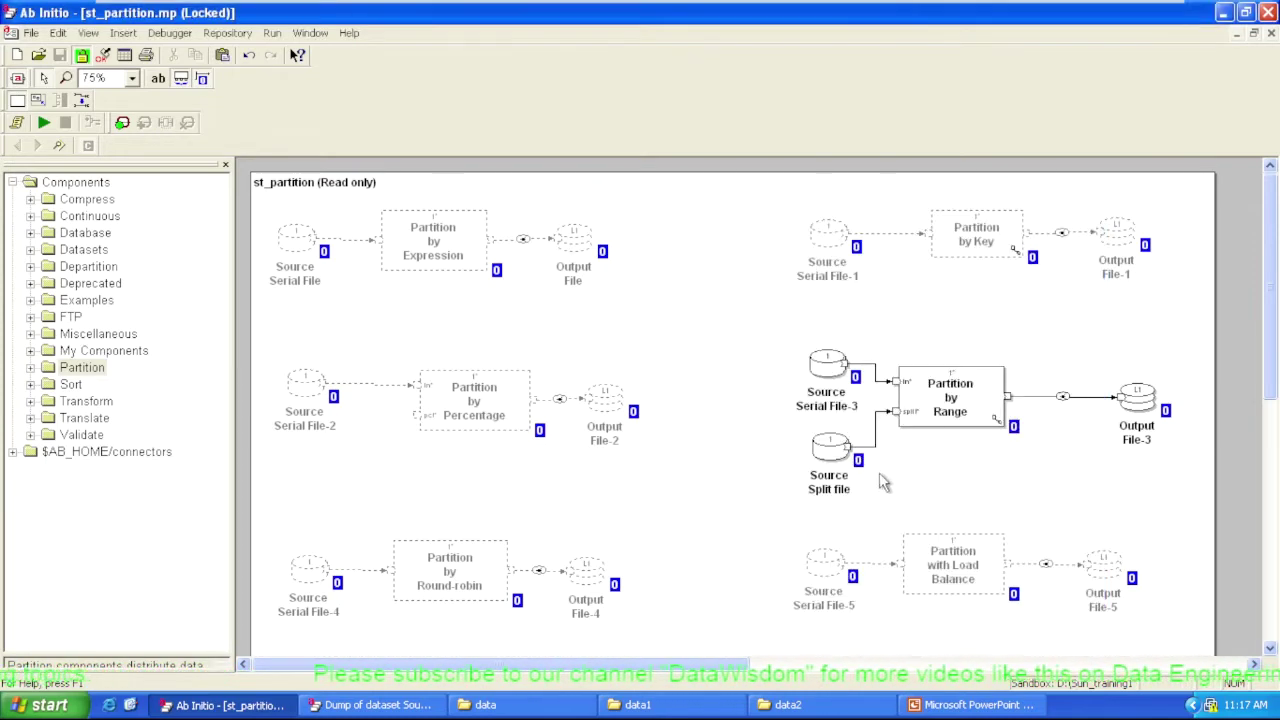
Examine the data location and the read port's record format in the Source Split file's properties, and close them.
double_click(818, 450)
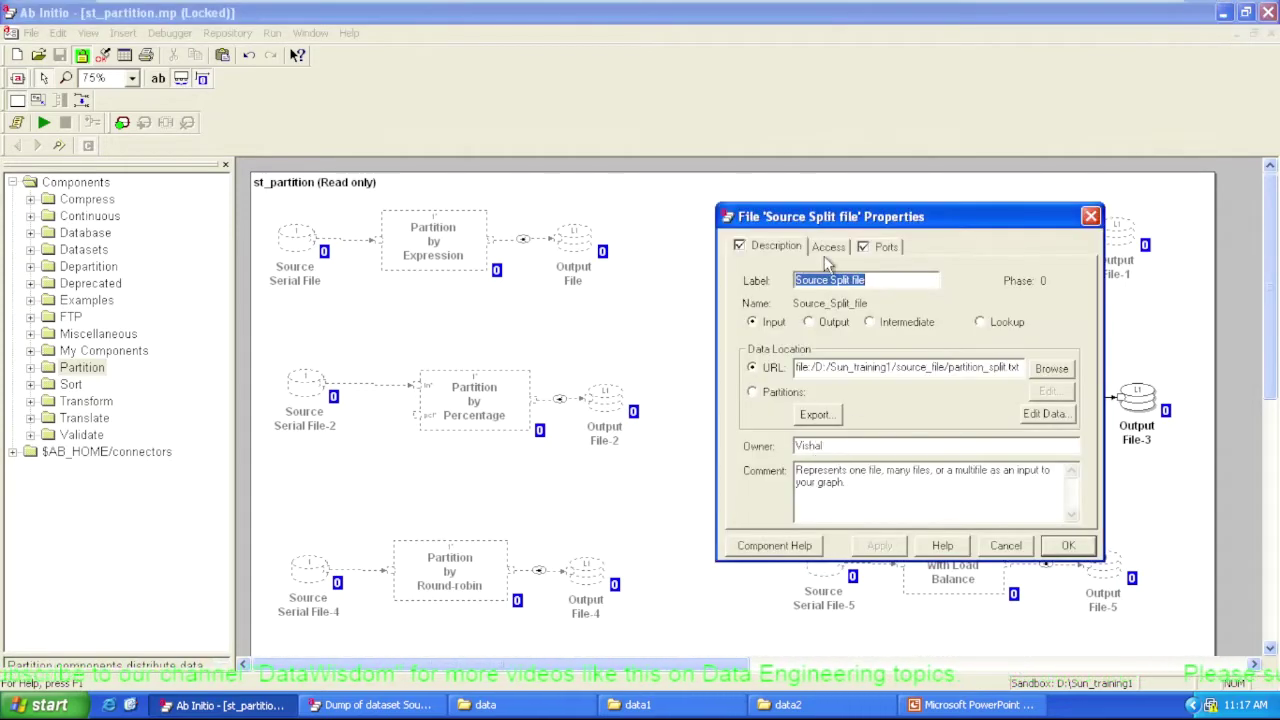
click(884, 250)
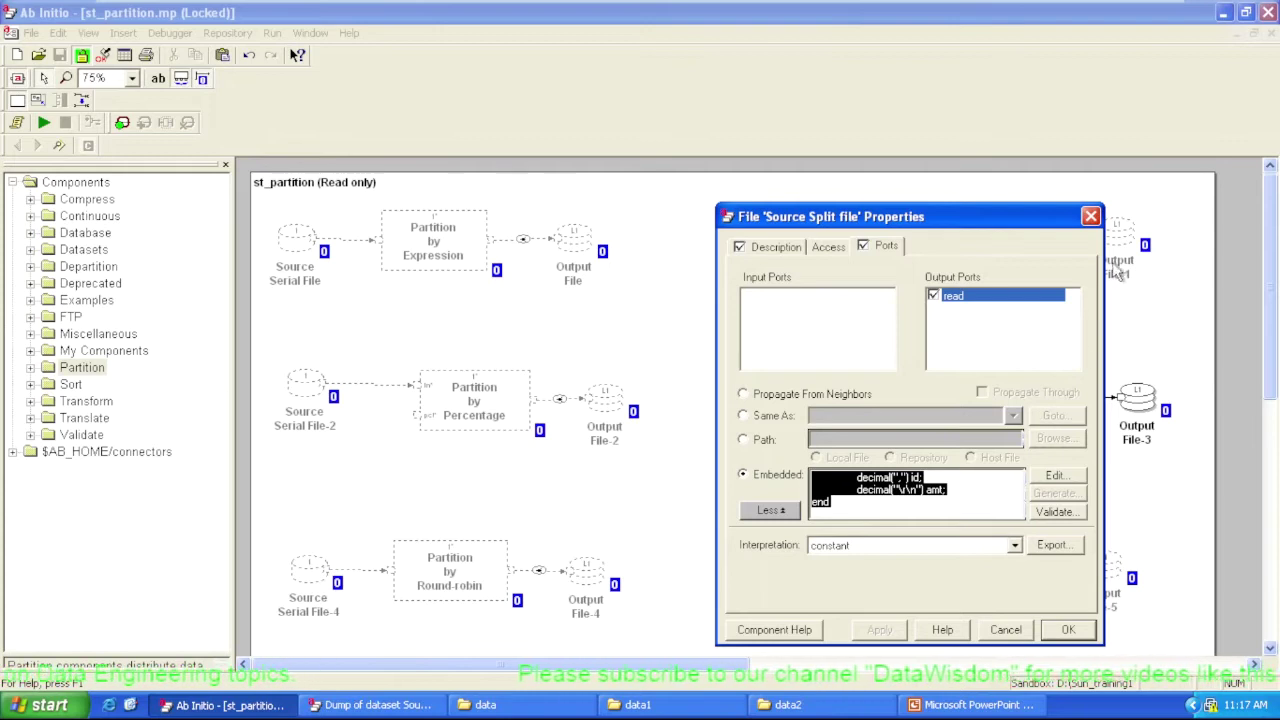
click(1090, 216)
View records 1 through 100 of the Source Split file, widen the id column, and close the data window.
right_click(828, 455)
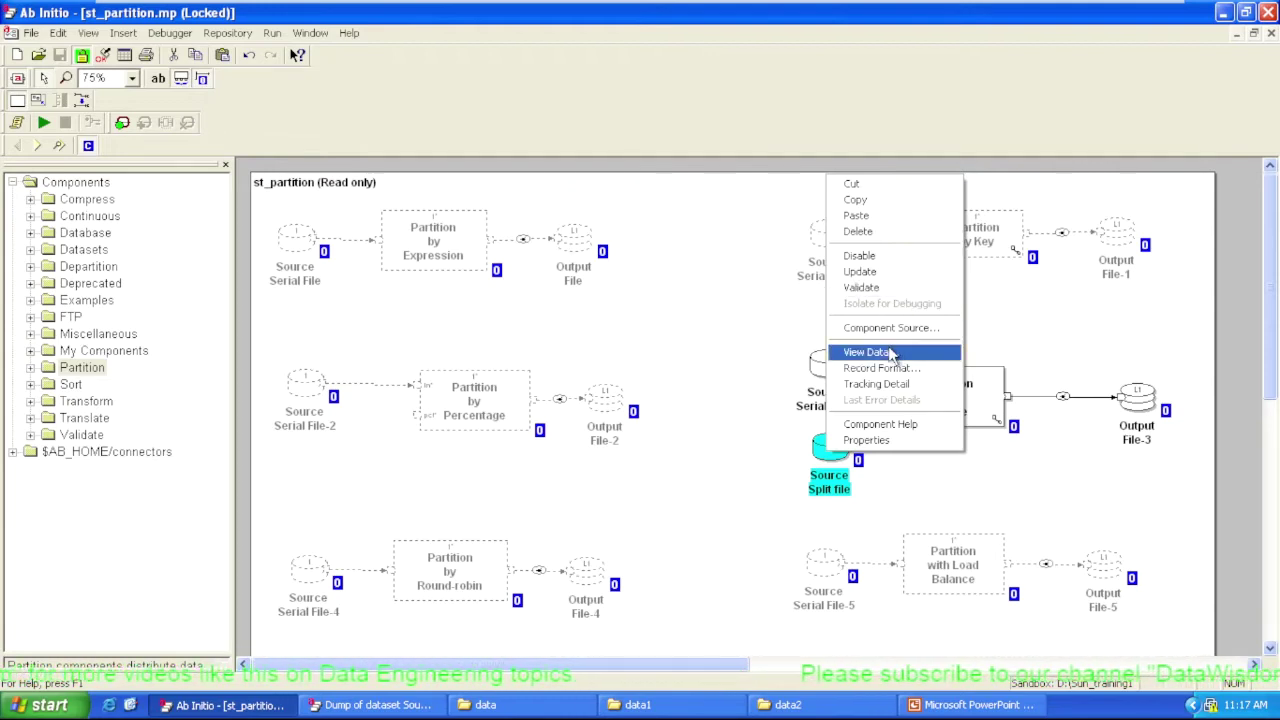
click(890, 352)
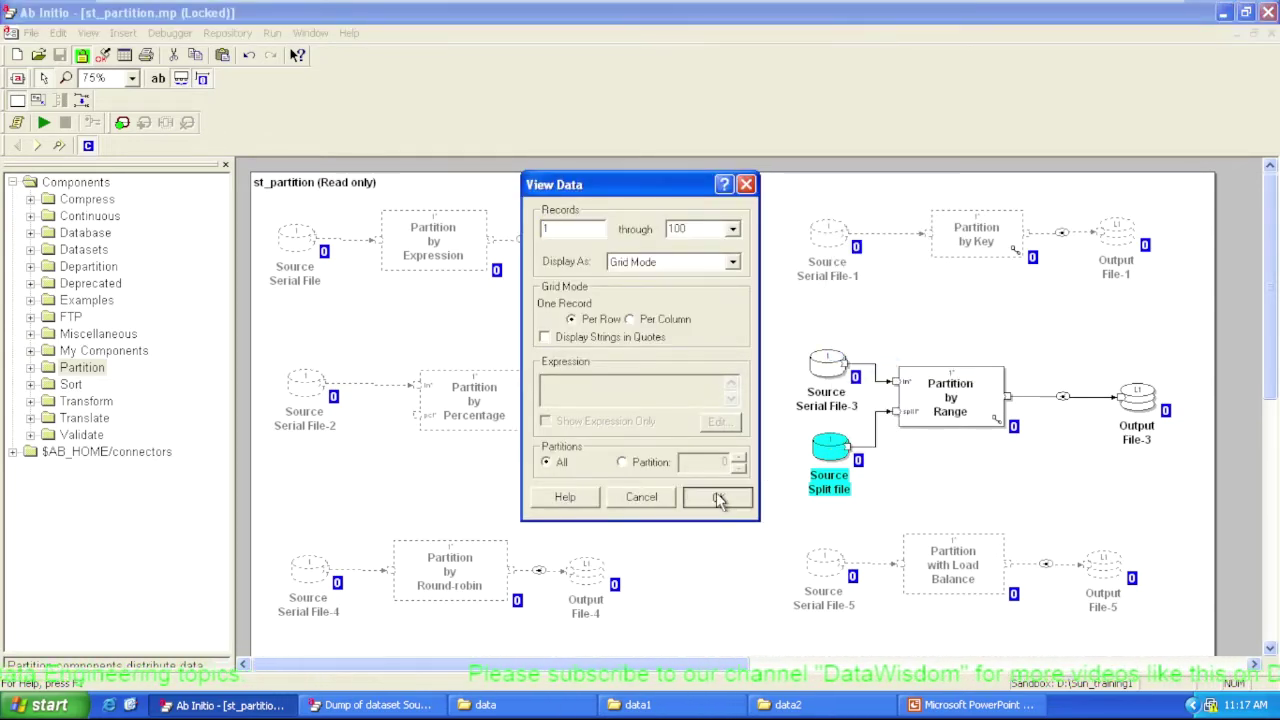
click(718, 497)
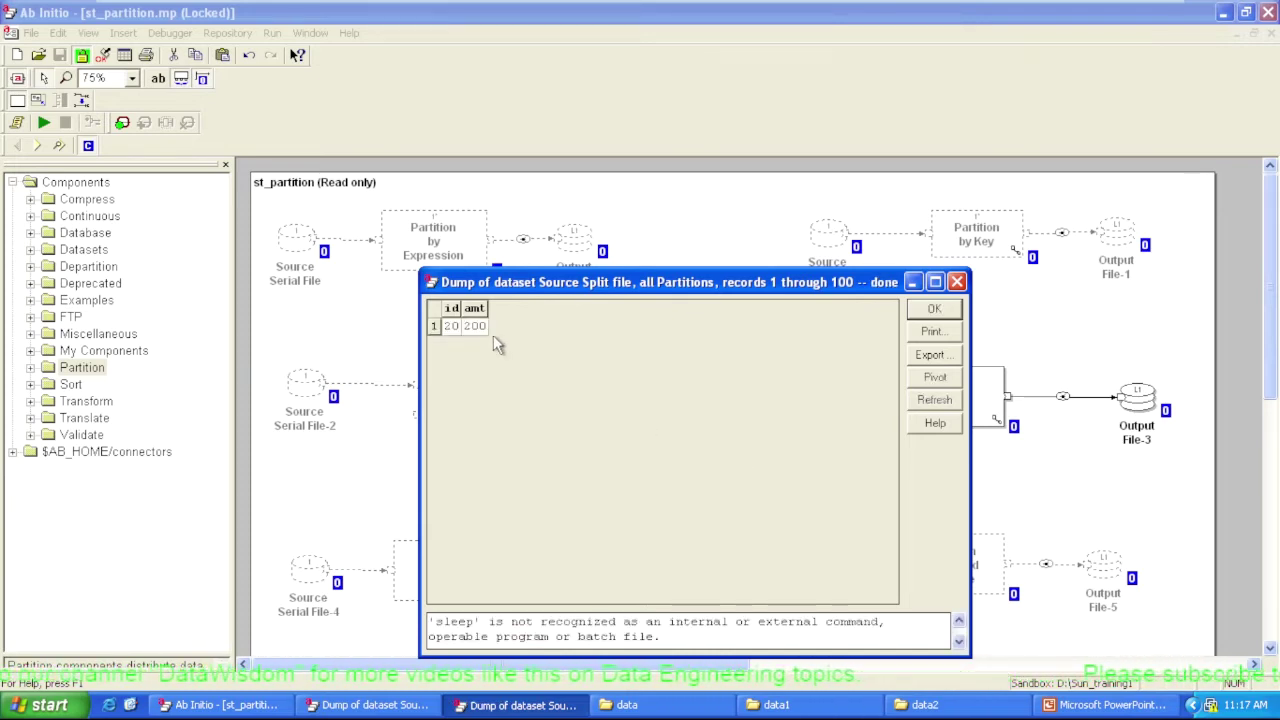
drag(462, 308, 527, 308)
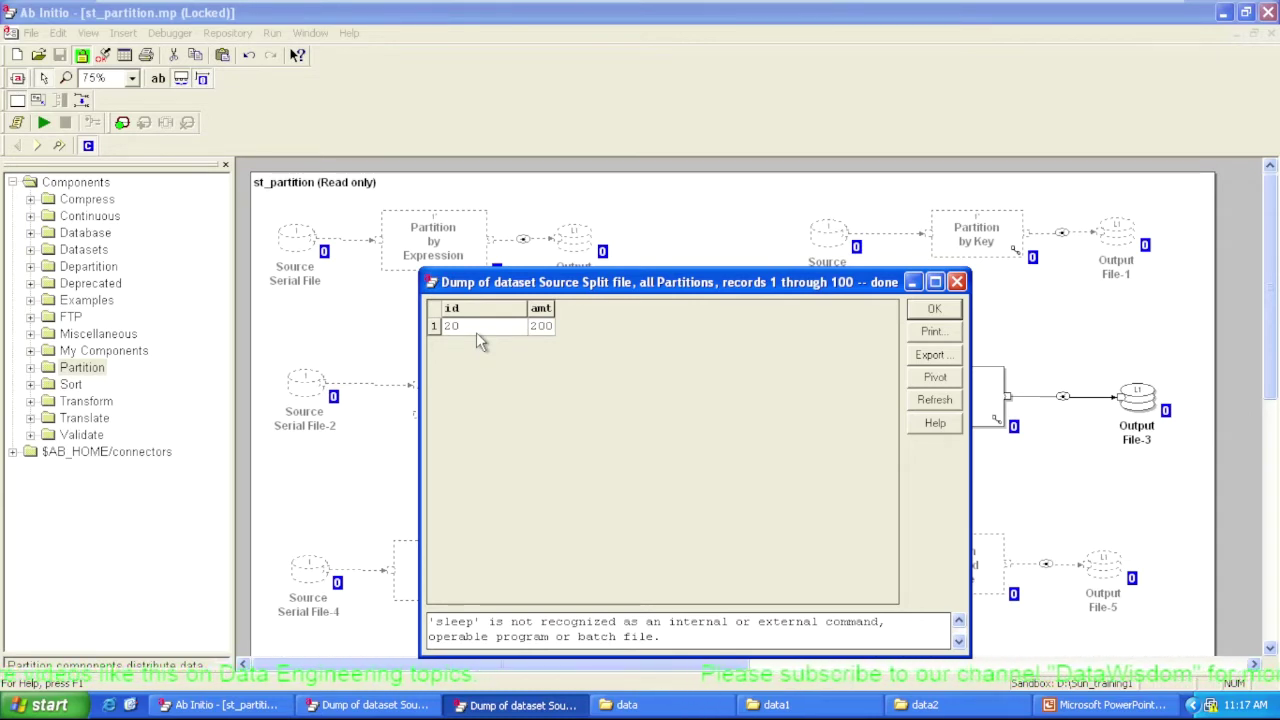
click(930, 311)
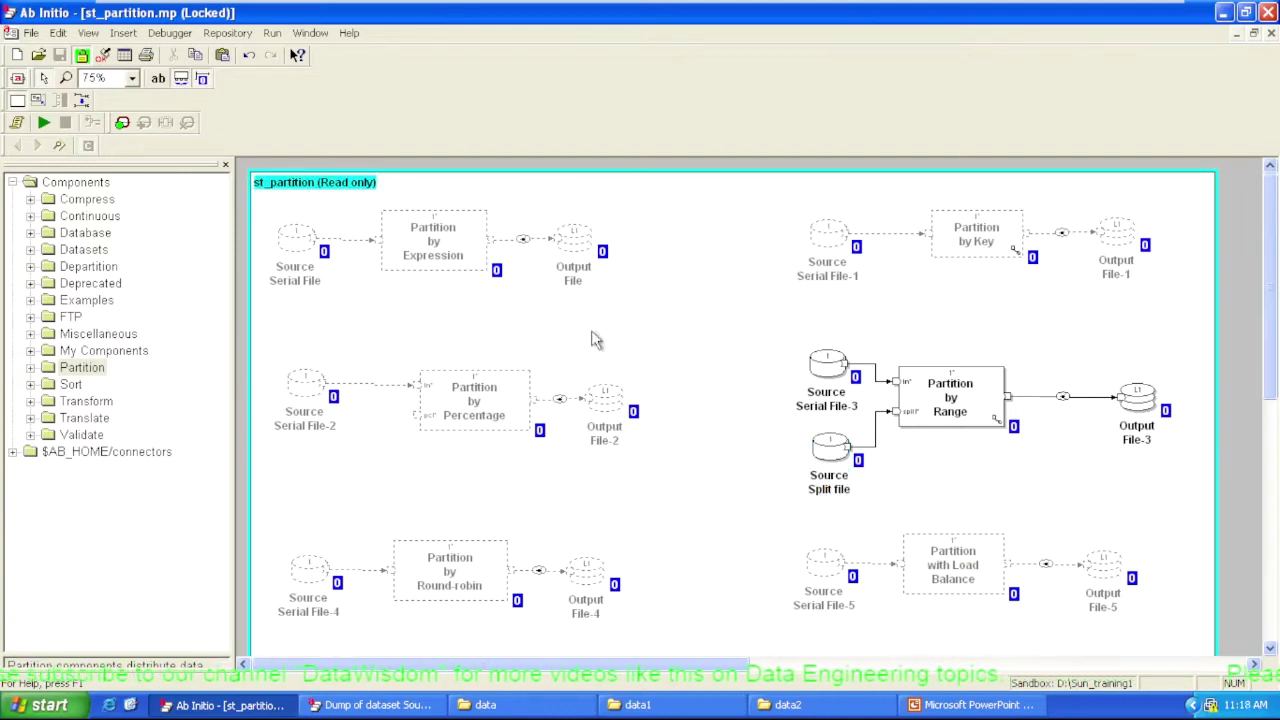
Run the graph and view records 1 through 10 in partition 0 of Output File-3.
click(43, 122)
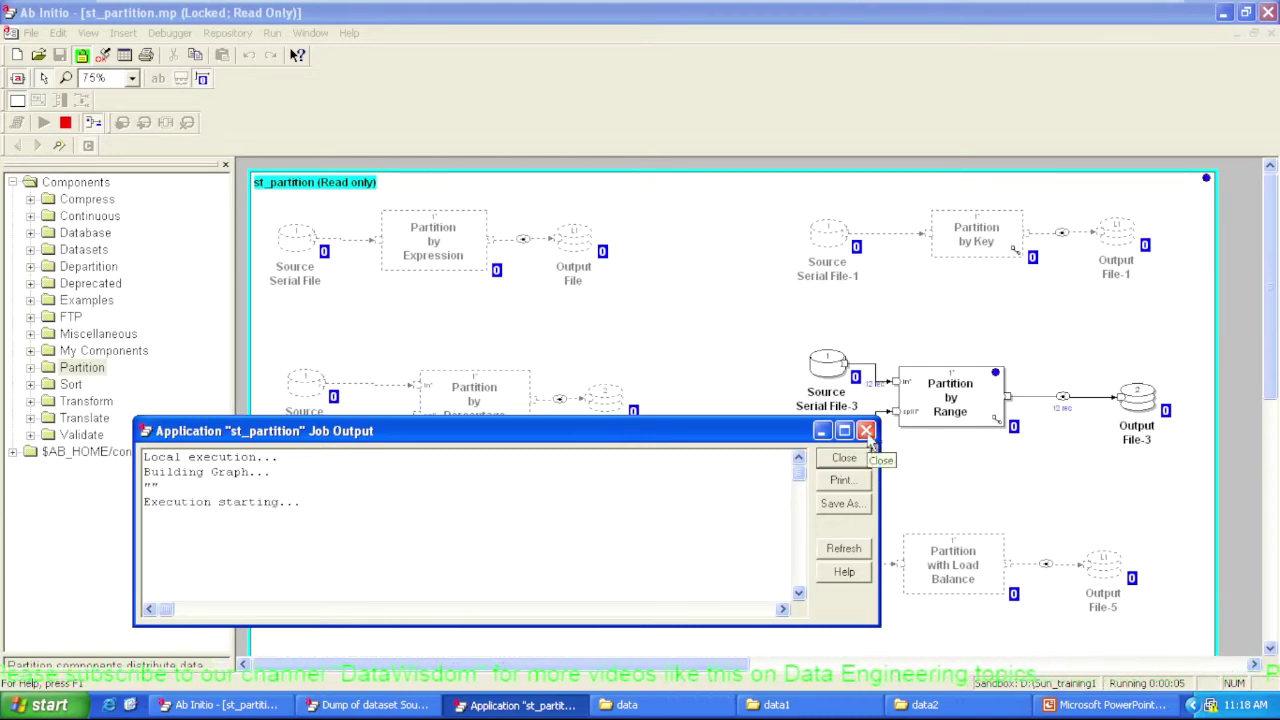
click(845, 459)
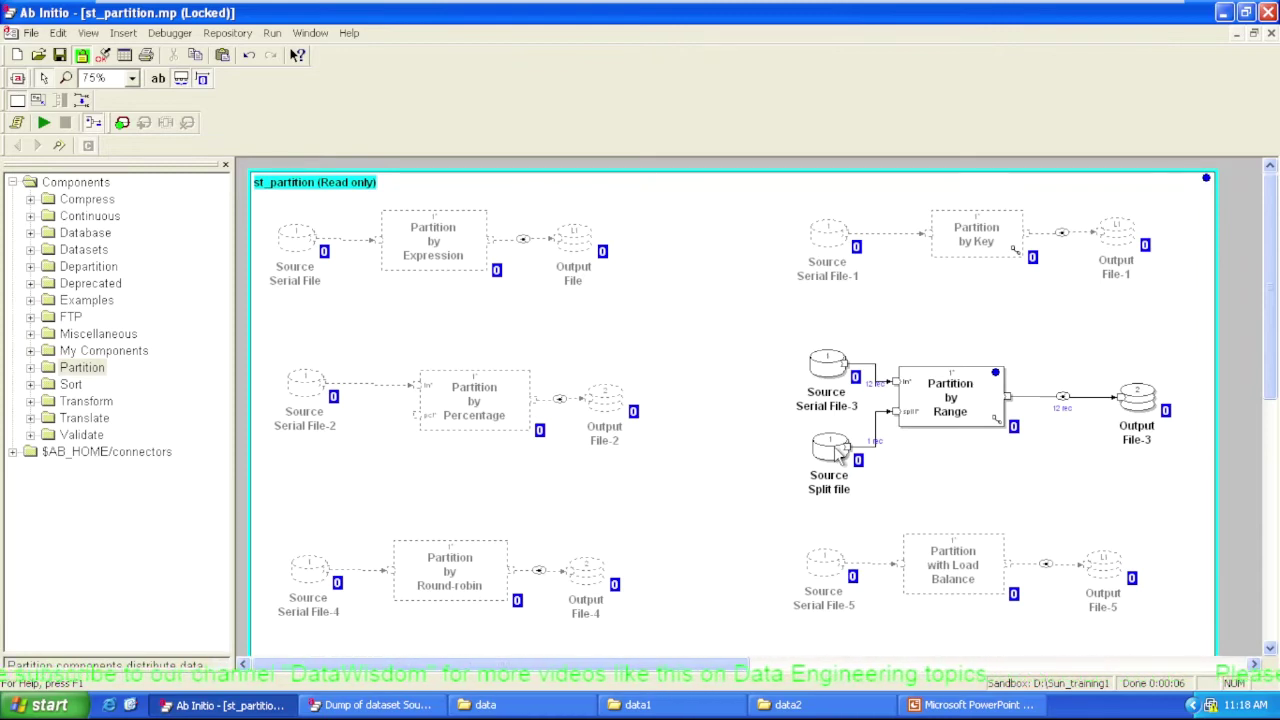
right_click(1137, 397)
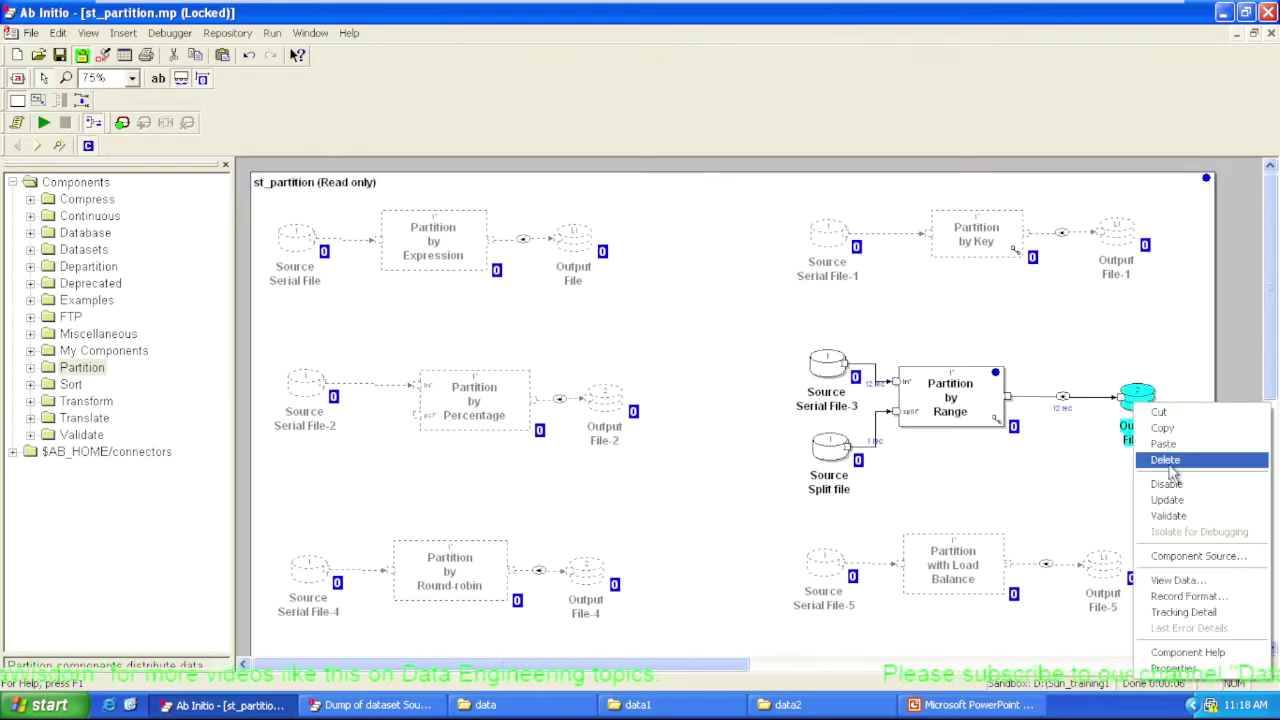
click(1178, 580)
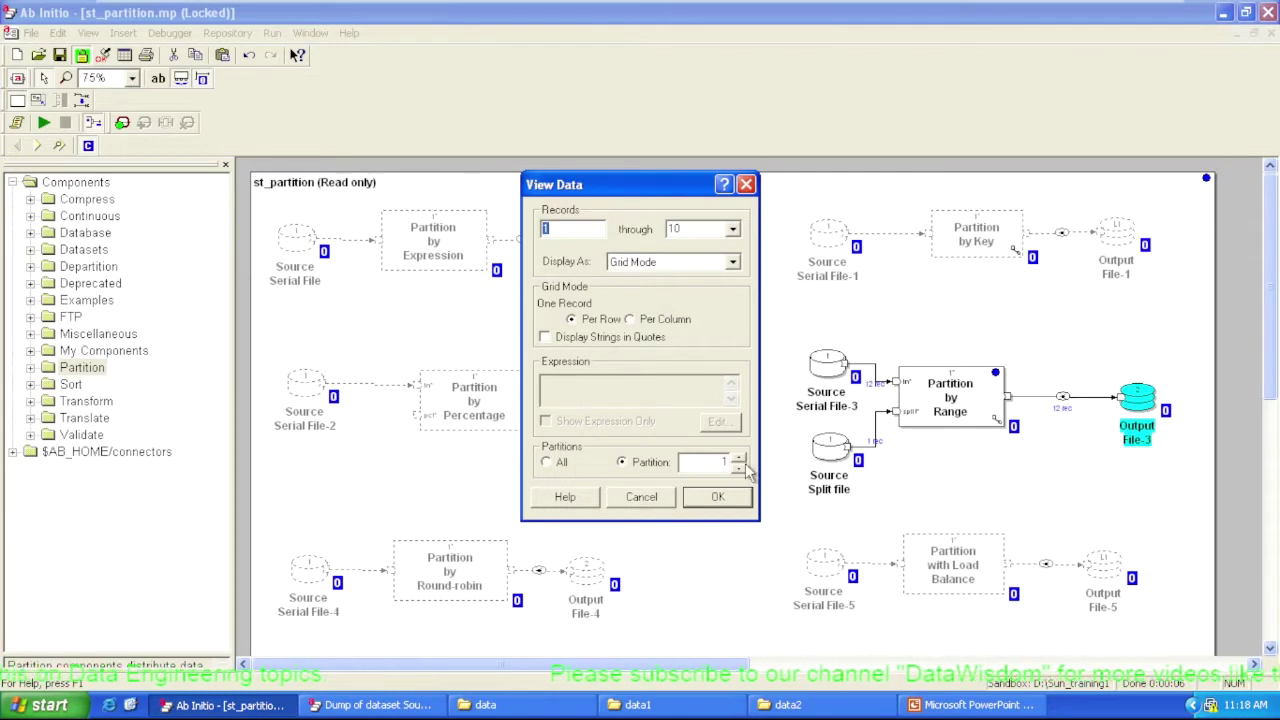
click(742, 500)
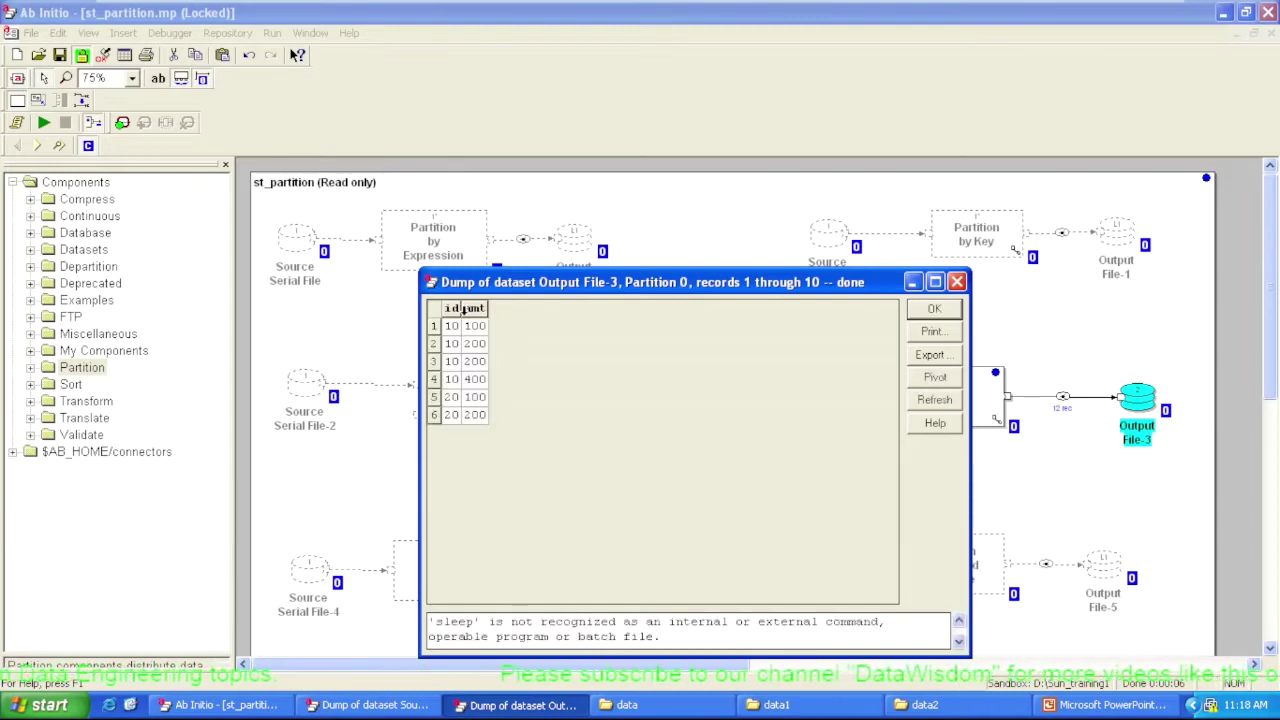
click(464, 309)
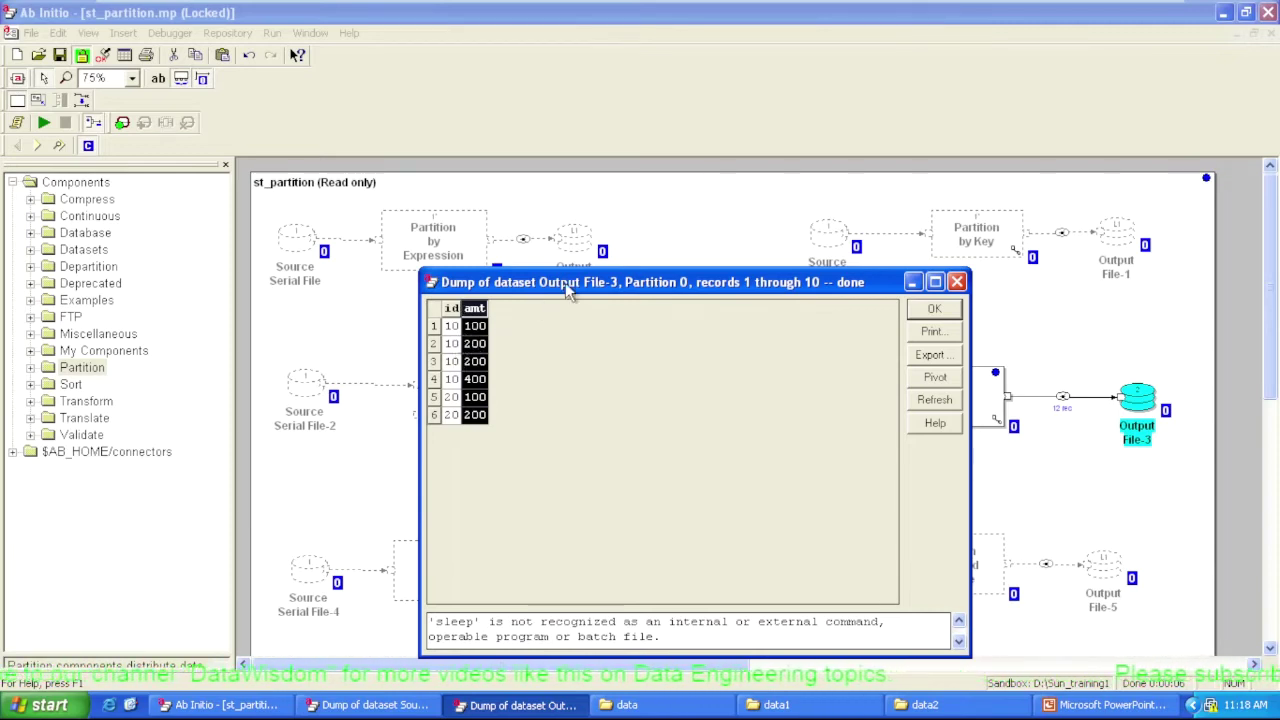
View records 1 through 10 in partition 1 of Output File-3 beside partition 0, and close both data windows.
drag(568, 283, 445, 274)
right_click(1137, 400)
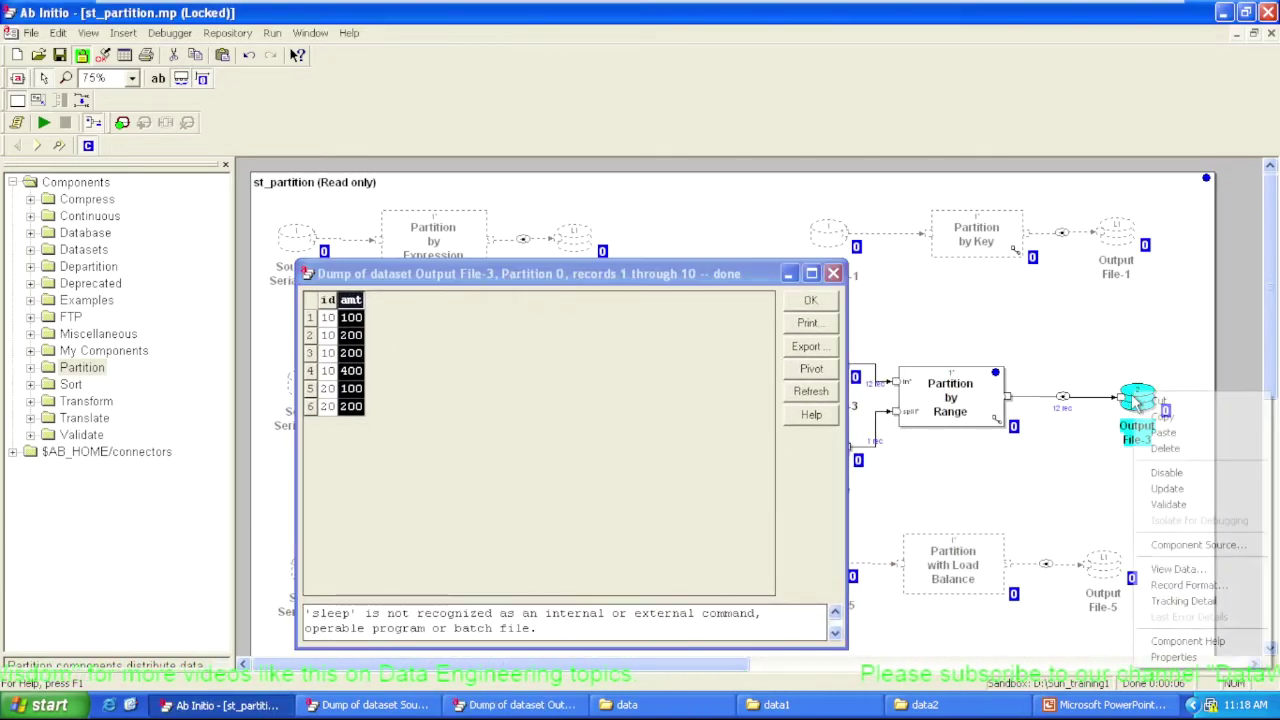
click(1178, 569)
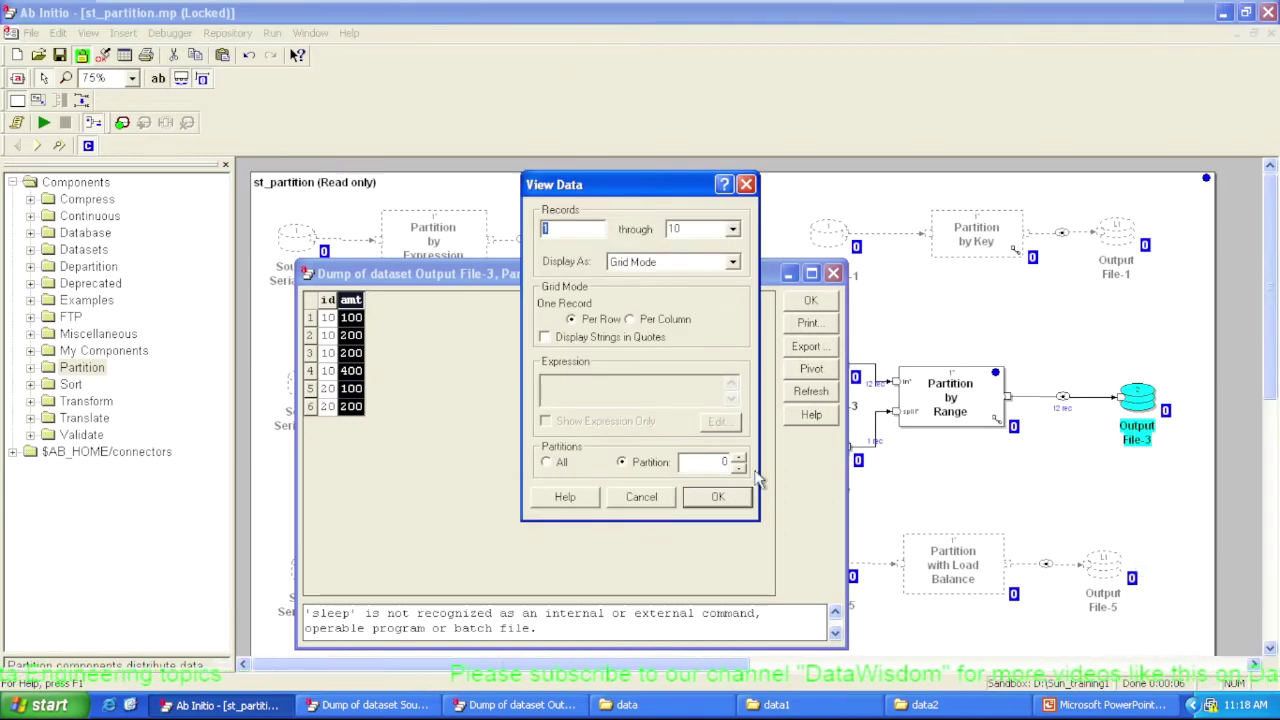
click(737, 499)
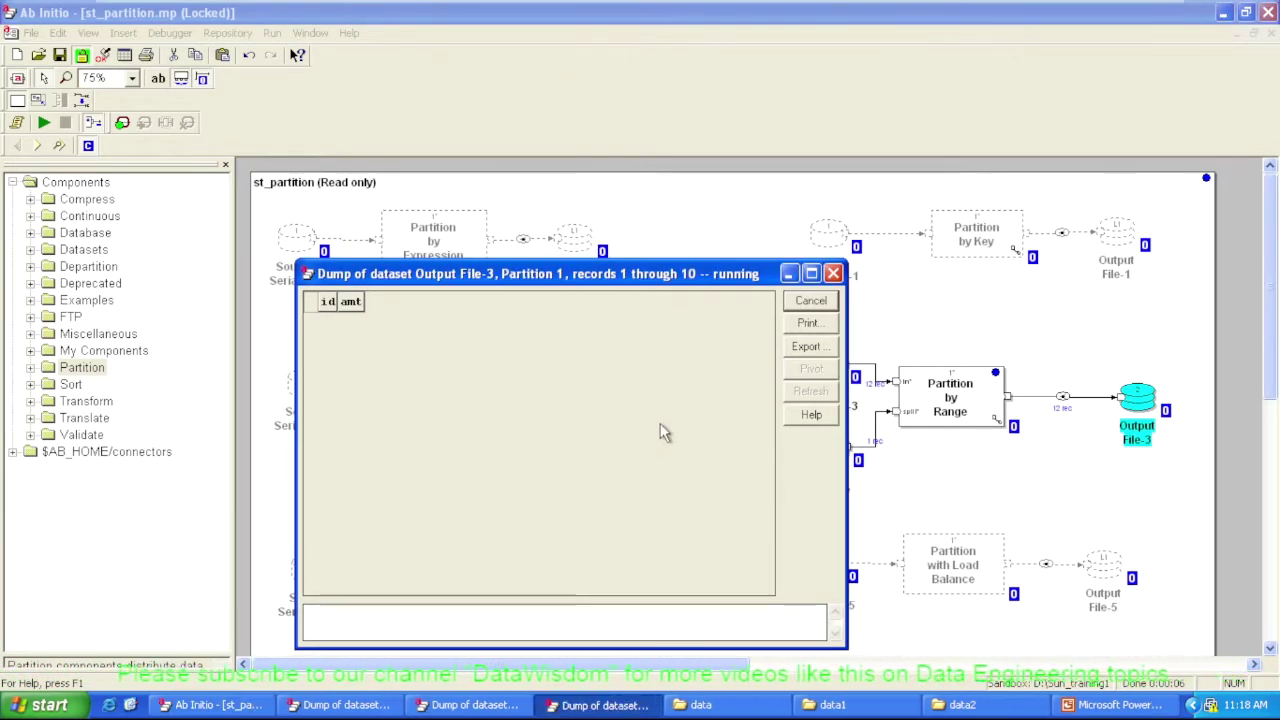
drag(555, 283, 808, 278)
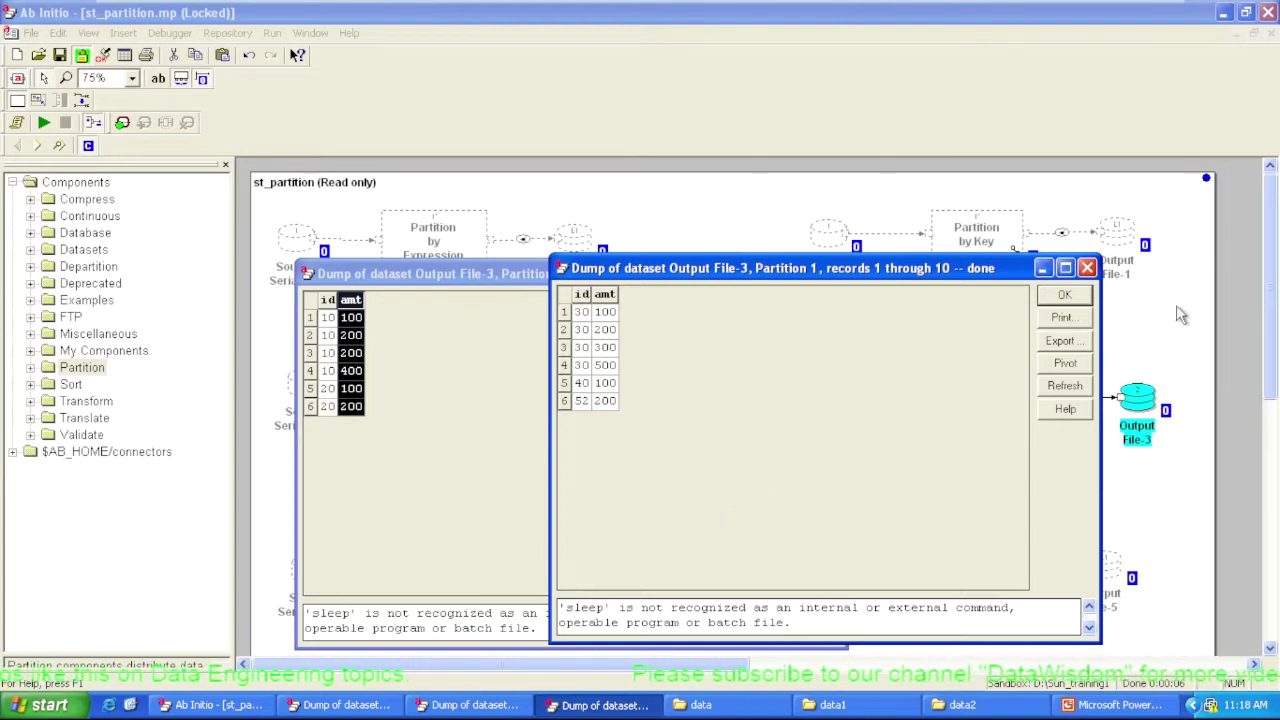
click(1087, 268)
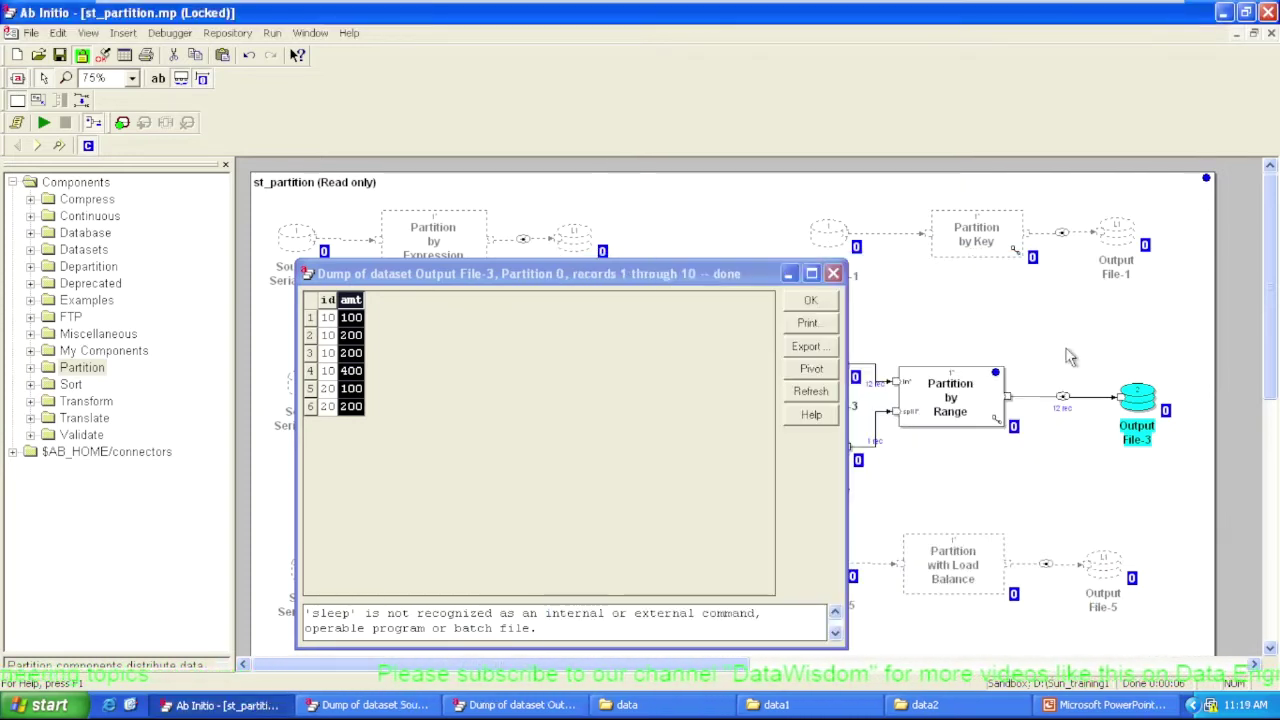
click(833, 273)
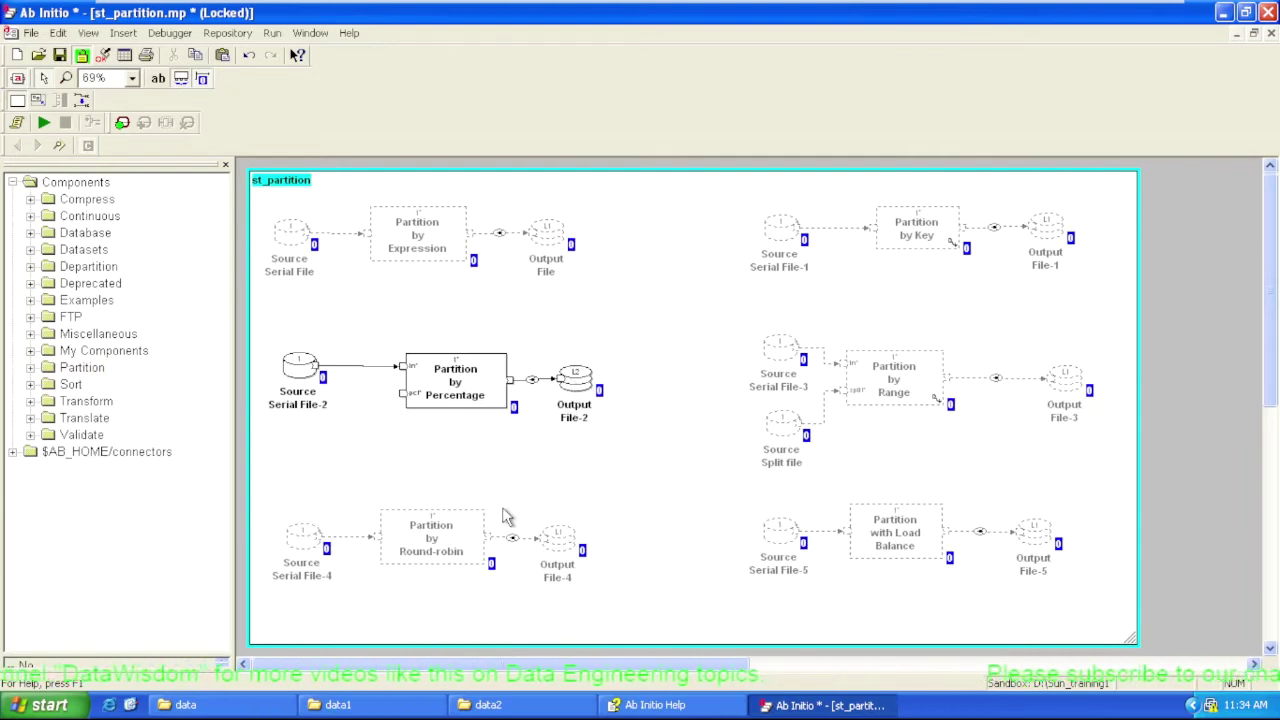
Check the percentages parameter in the Partition by Percentage component's properties, and close them.
double_click(471, 400)
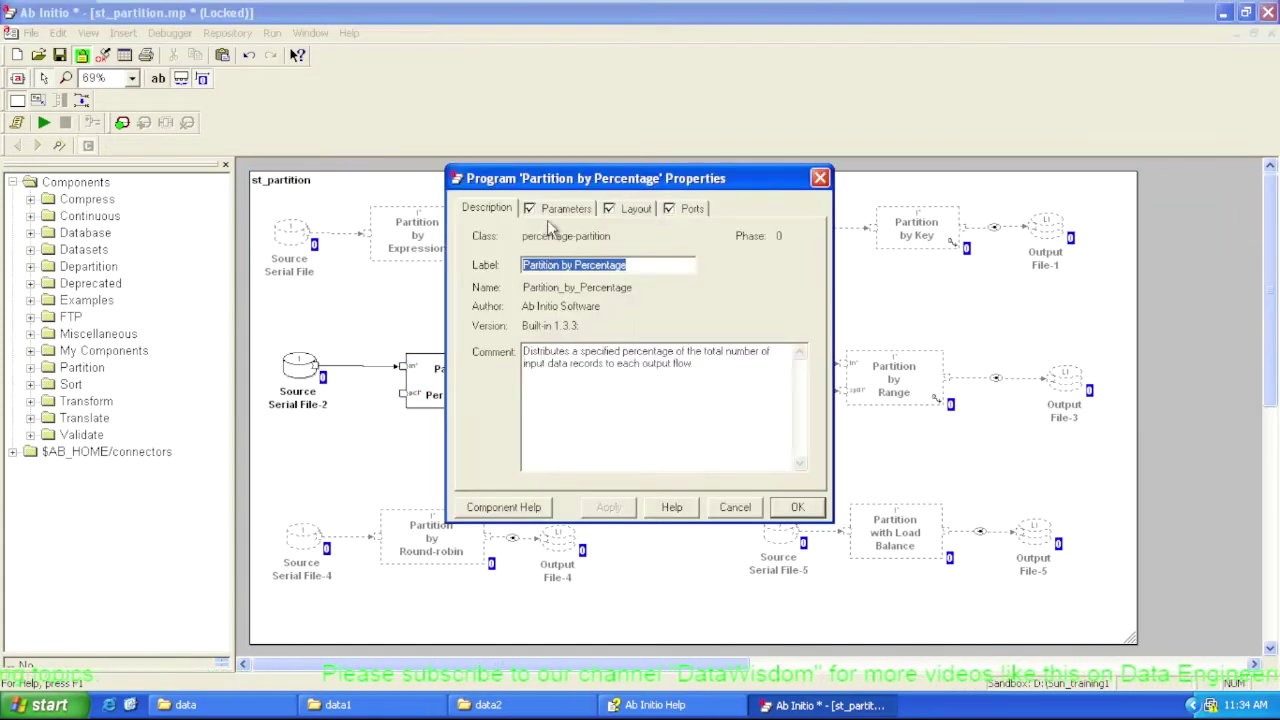
click(560, 209)
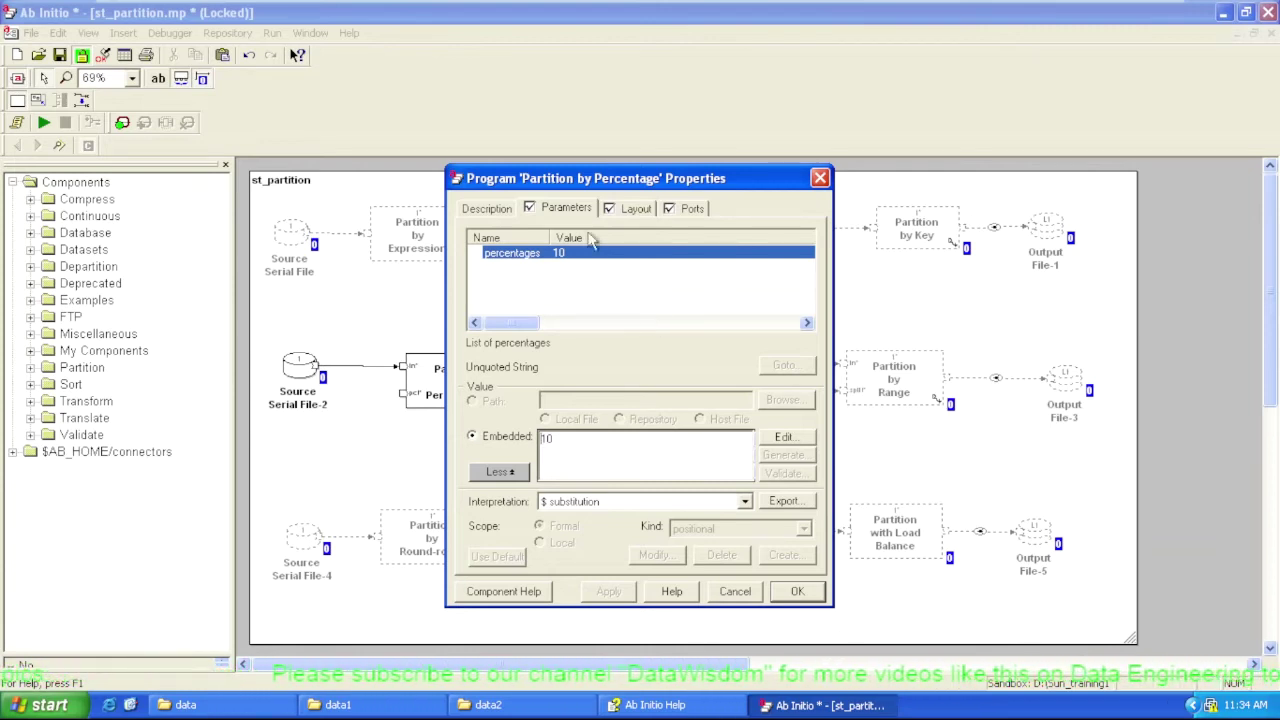
drag(563, 180, 753, 179)
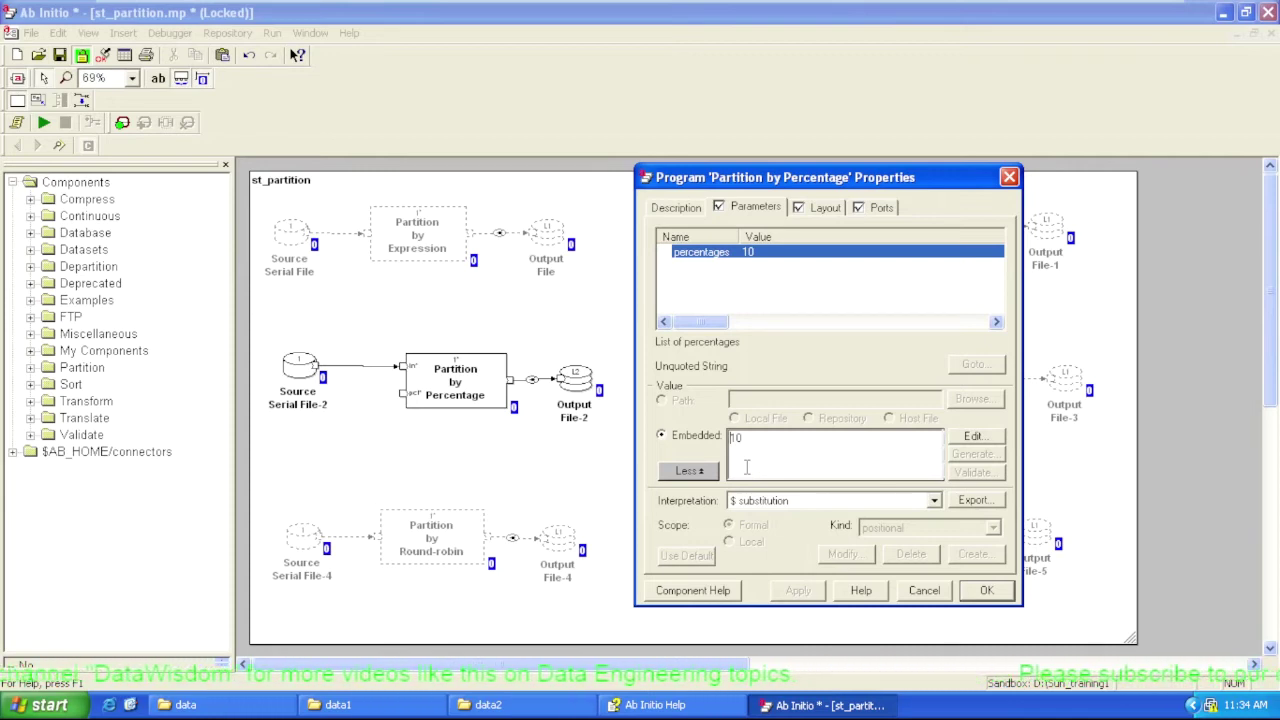
click(984, 592)
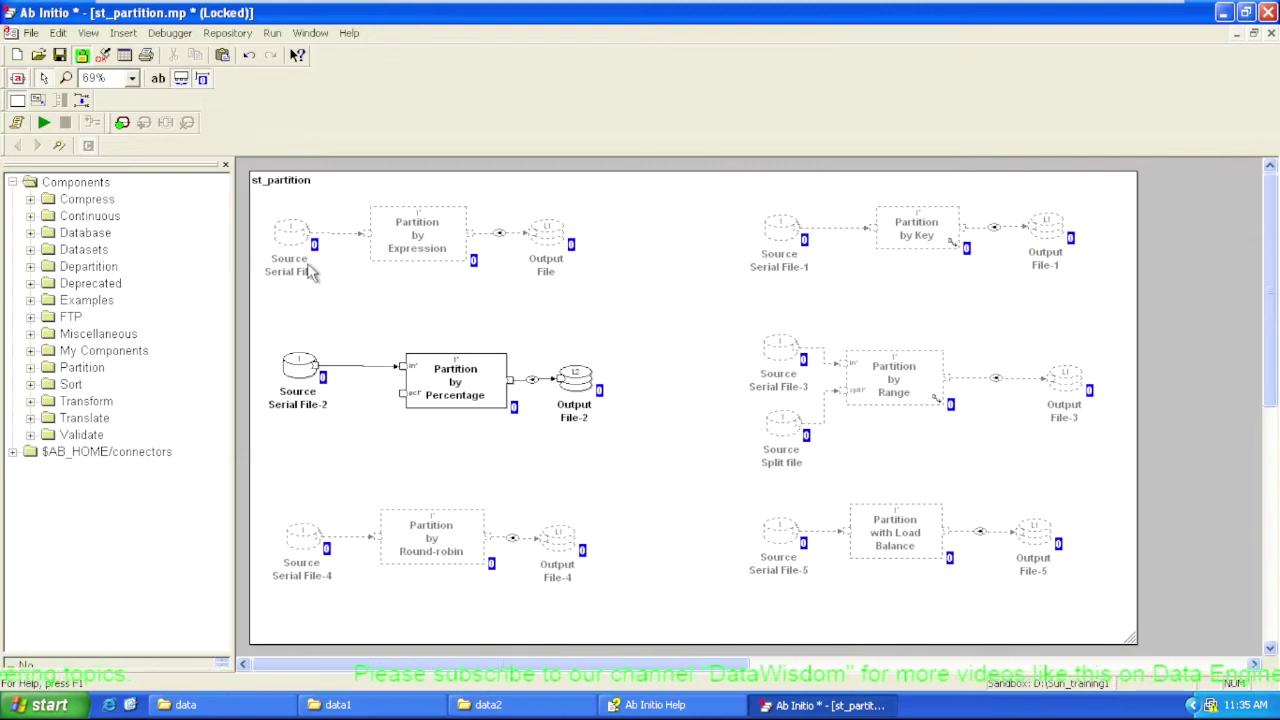
Run the graph with the Partition by Percentage flow and view records 1 through 100 in partition 1 of Output File-2.
click(44, 123)
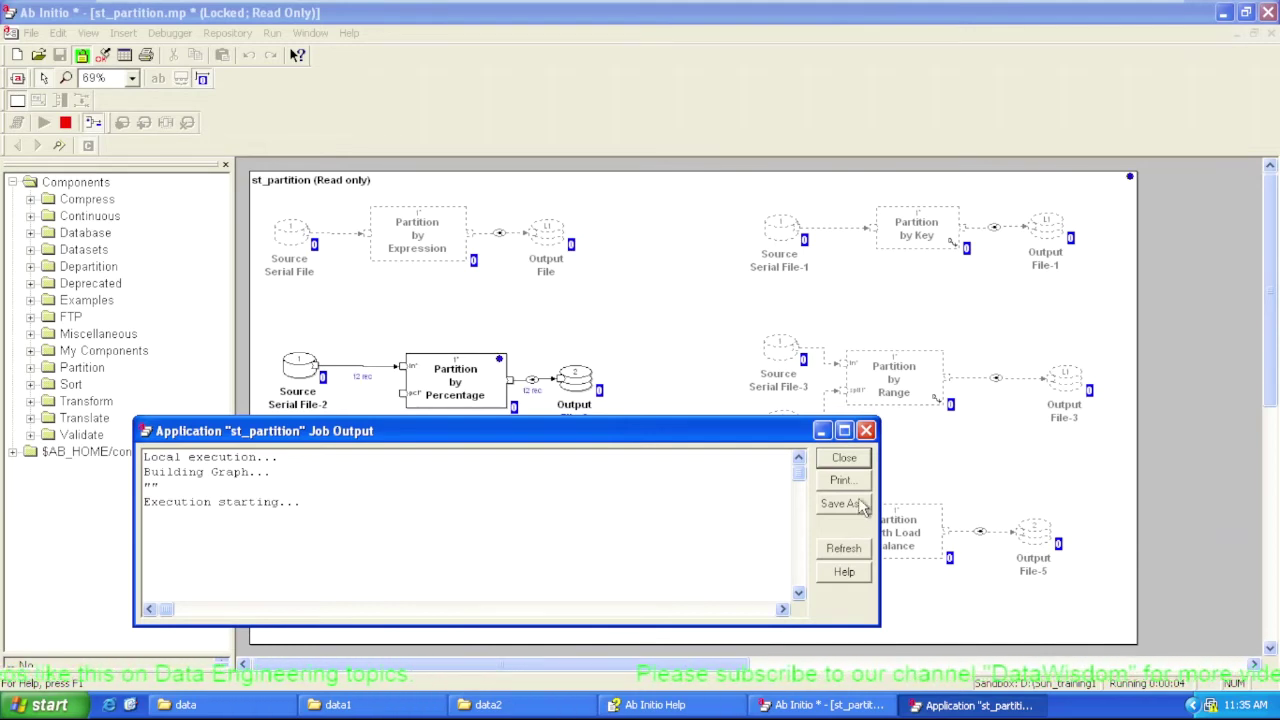
click(866, 432)
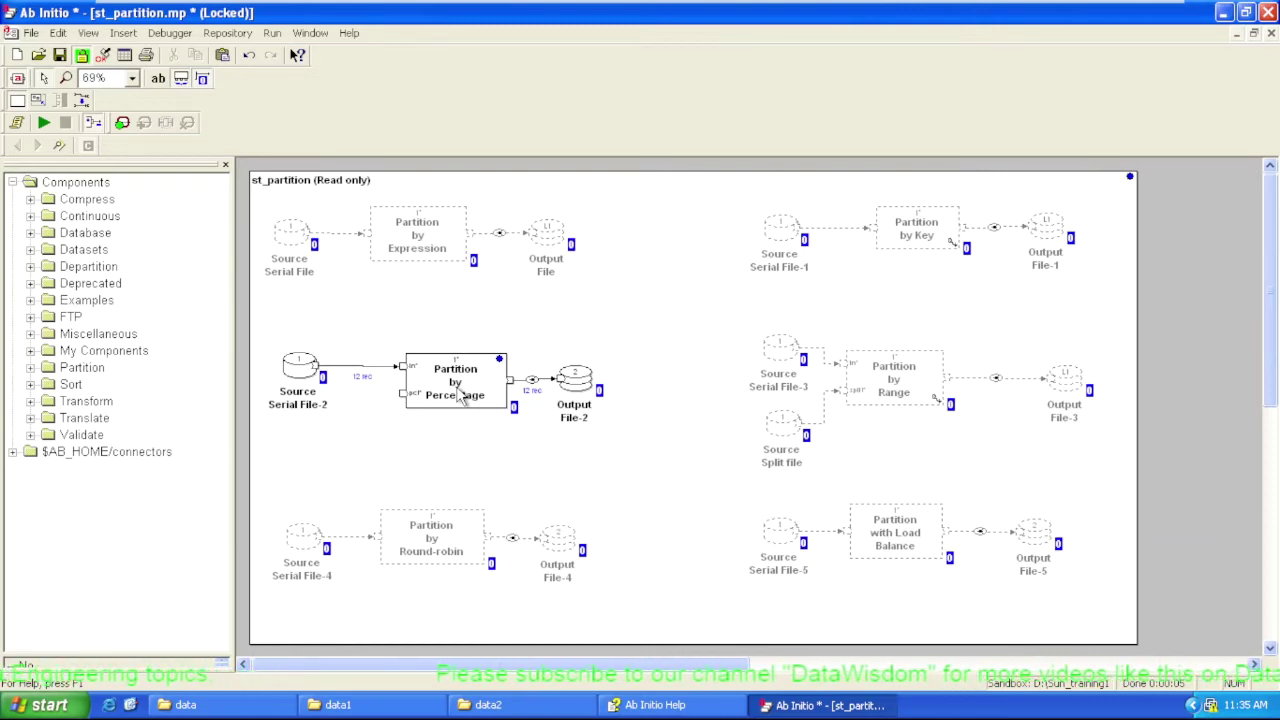
right_click(568, 377)
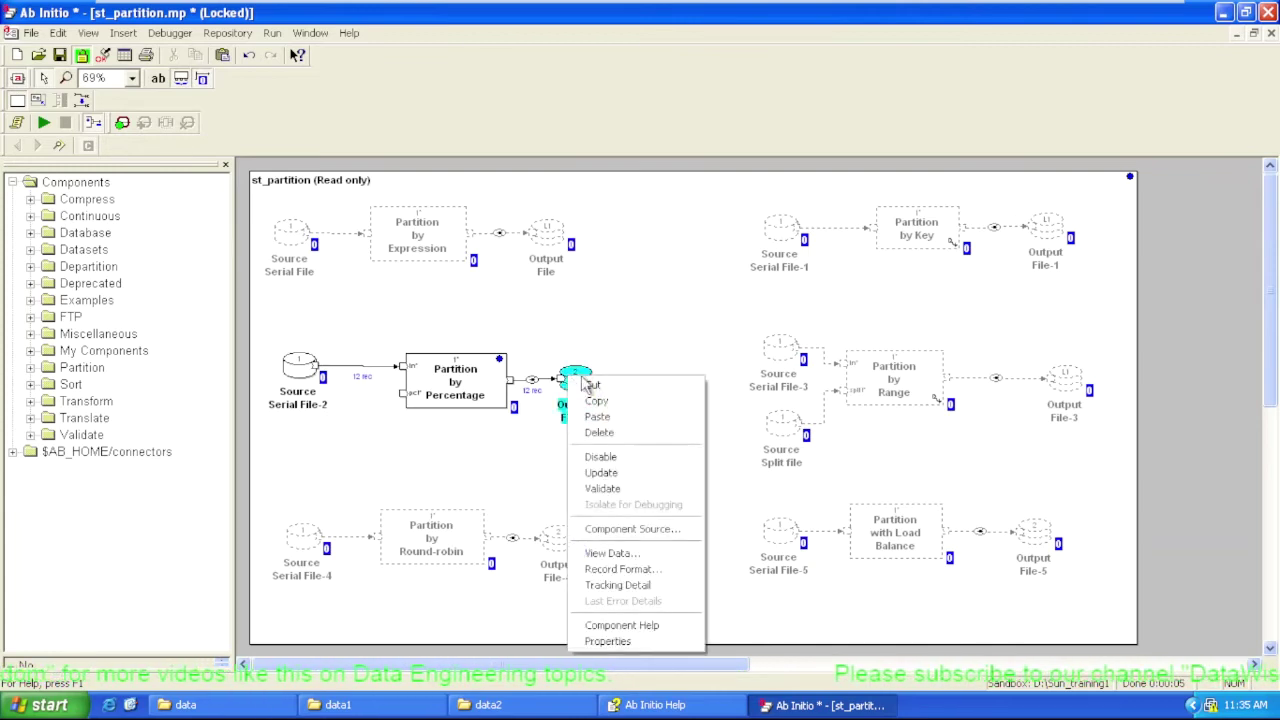
click(622, 554)
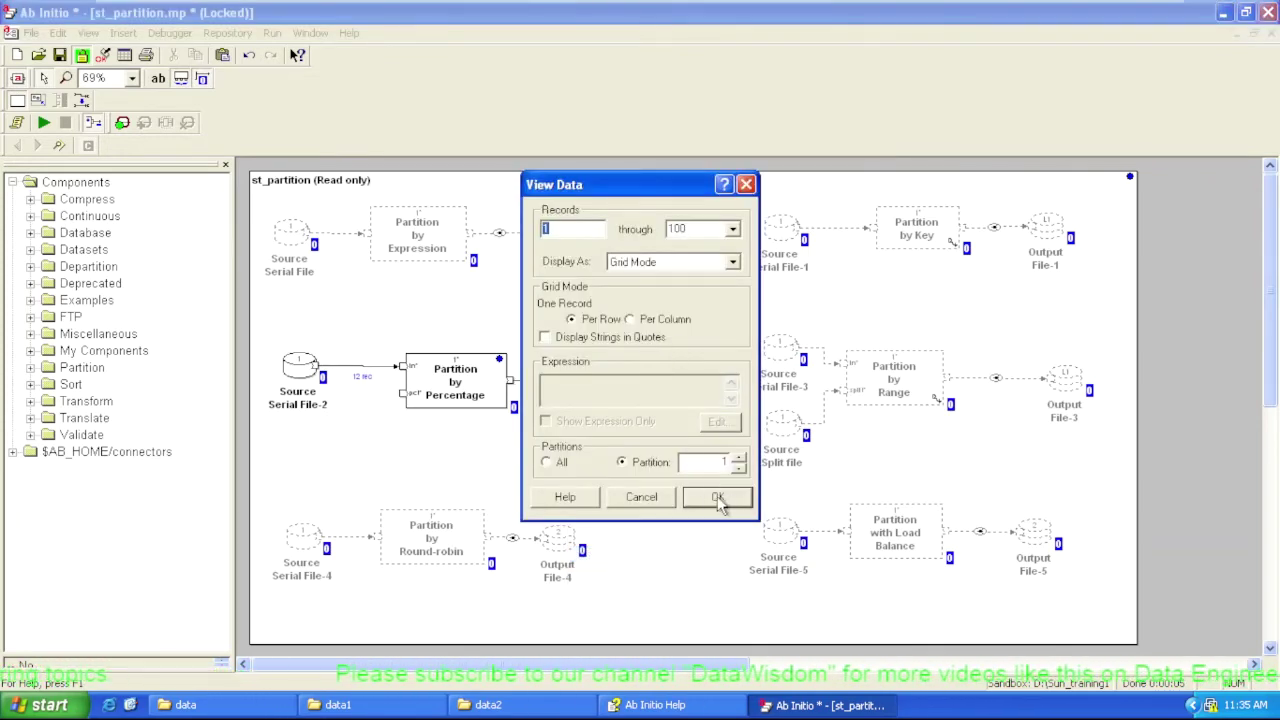
click(718, 497)
Move the partition 1 data window aside and view records 1 through 100 in partition 0 of Output File-2.
drag(621, 143, 920, 146)
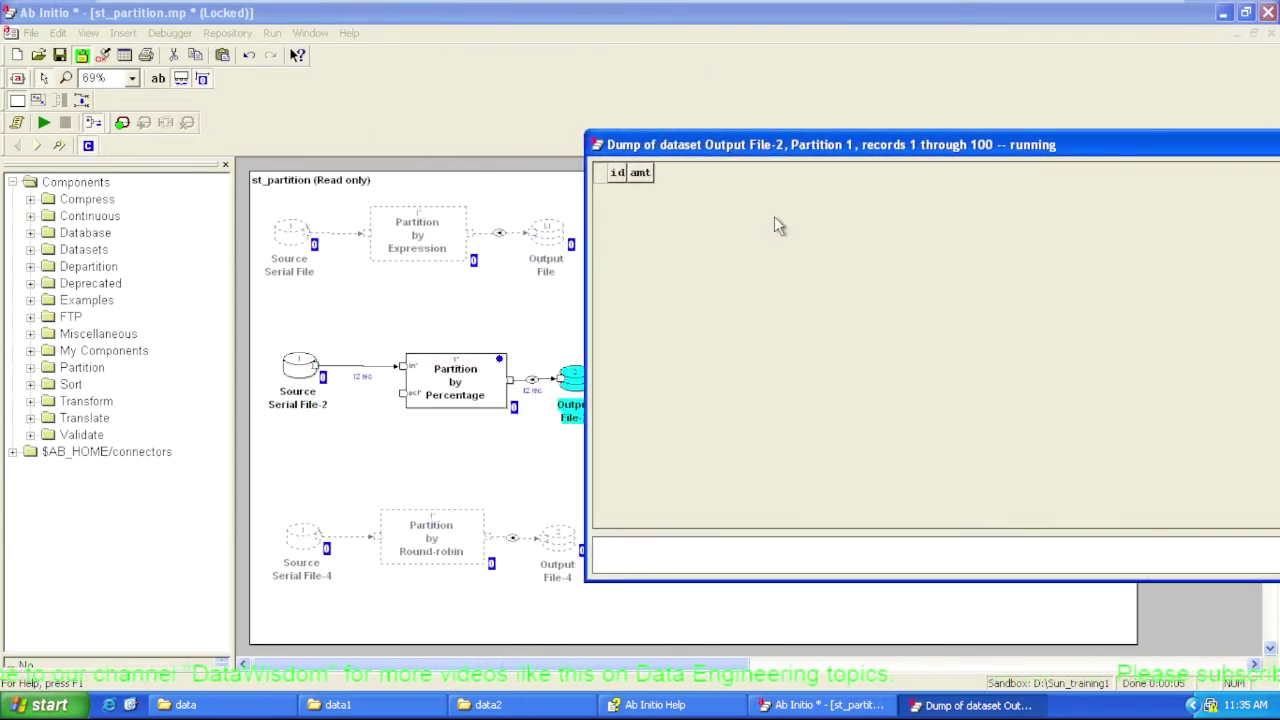
right_click(577, 382)
click(645, 559)
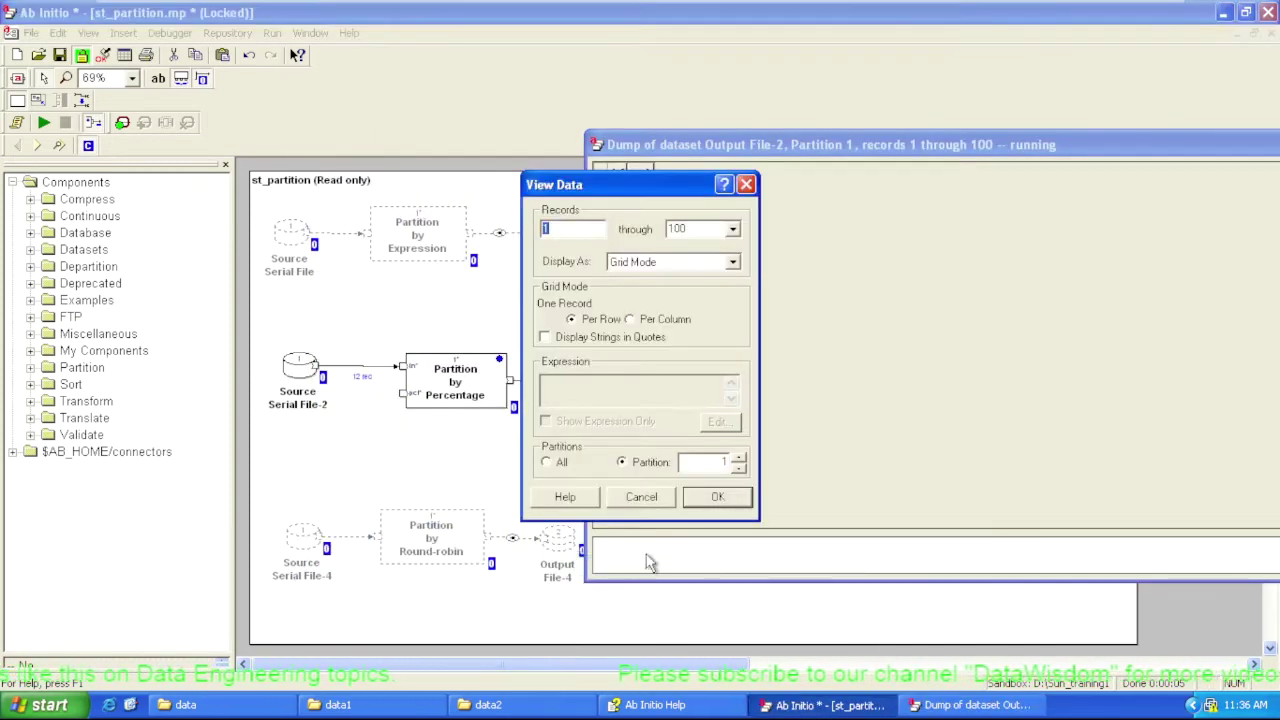
click(738, 467)
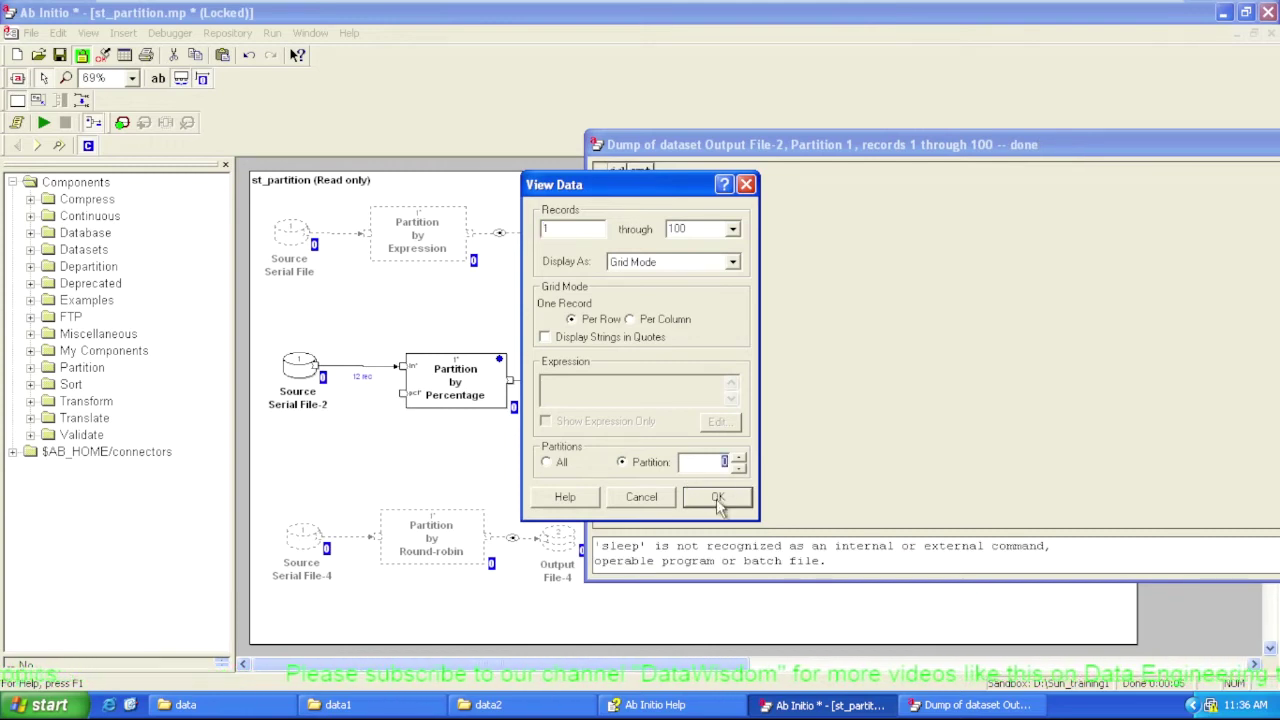
click(718, 497)
drag(850, 146, 675, 289)
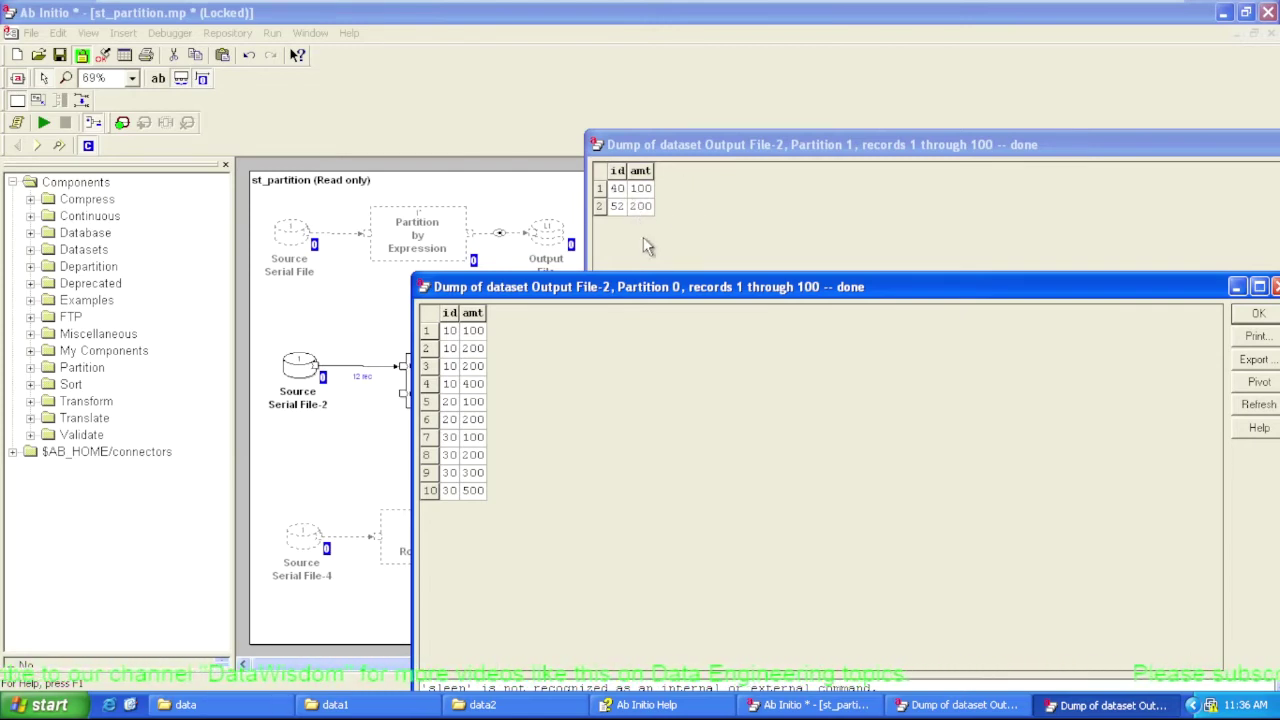
Compare the records of Output File-2's two partitions and close both data windows.
drag(706, 291, 566, 250)
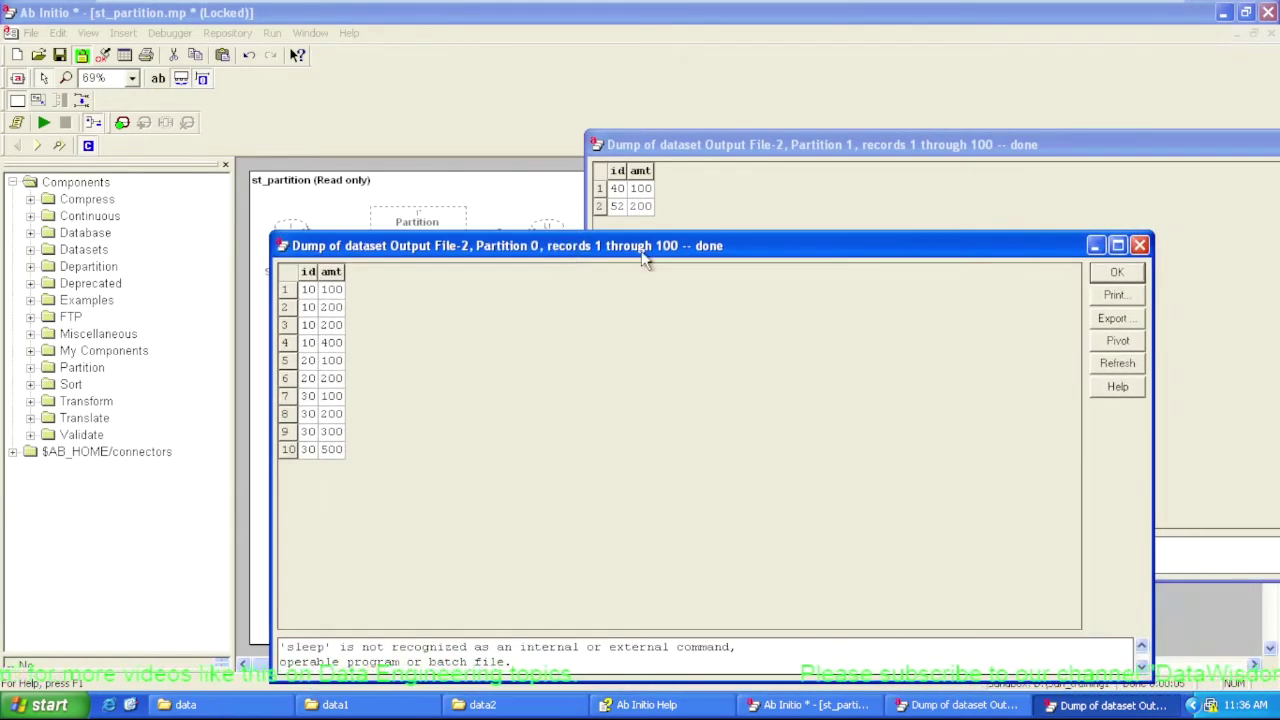
click(1140, 246)
drag(1097, 147, 778, 170)
click(1135, 168)
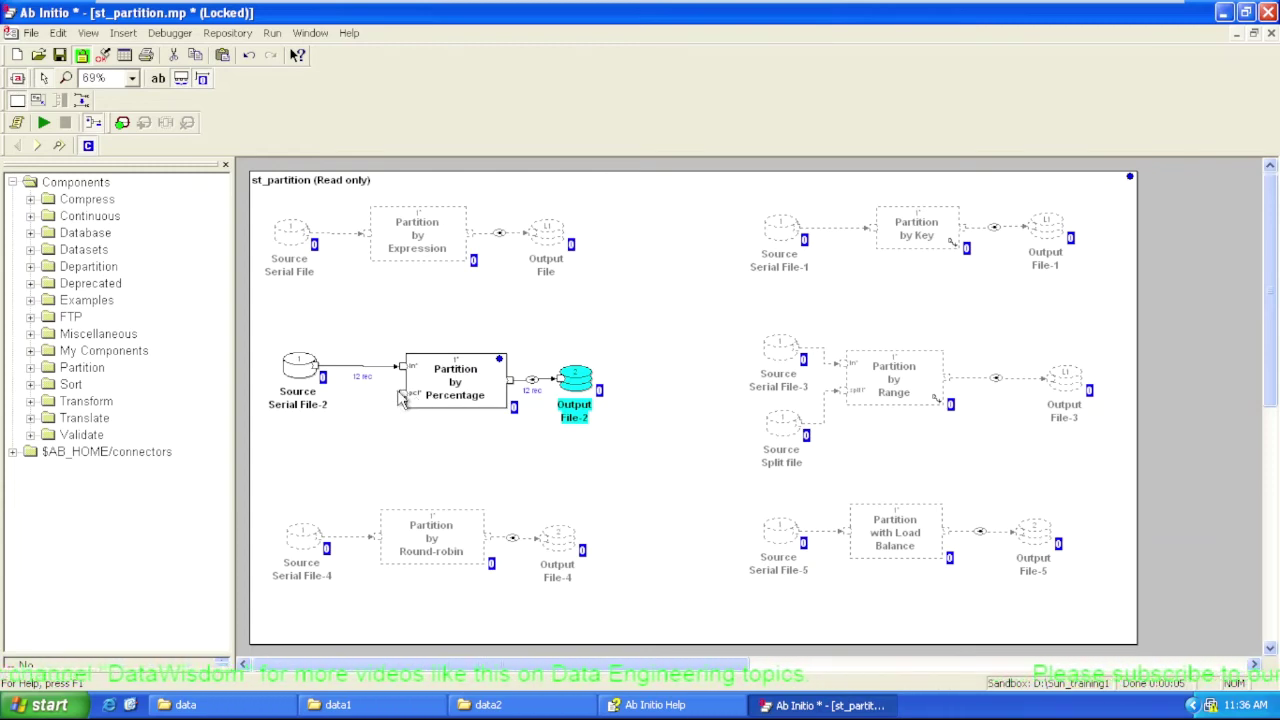
Open Notepad and enter the values 10 and 20 on separate lines in the blank document.
click(40, 705)
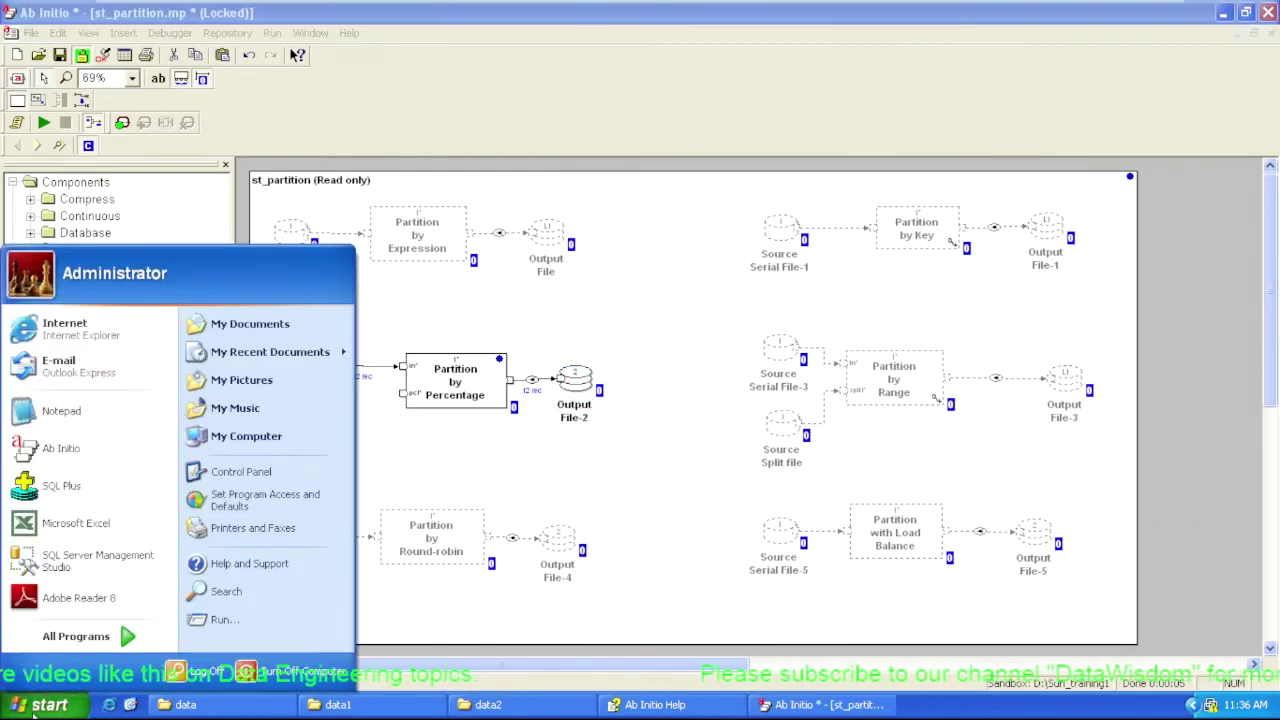
click(142, 425)
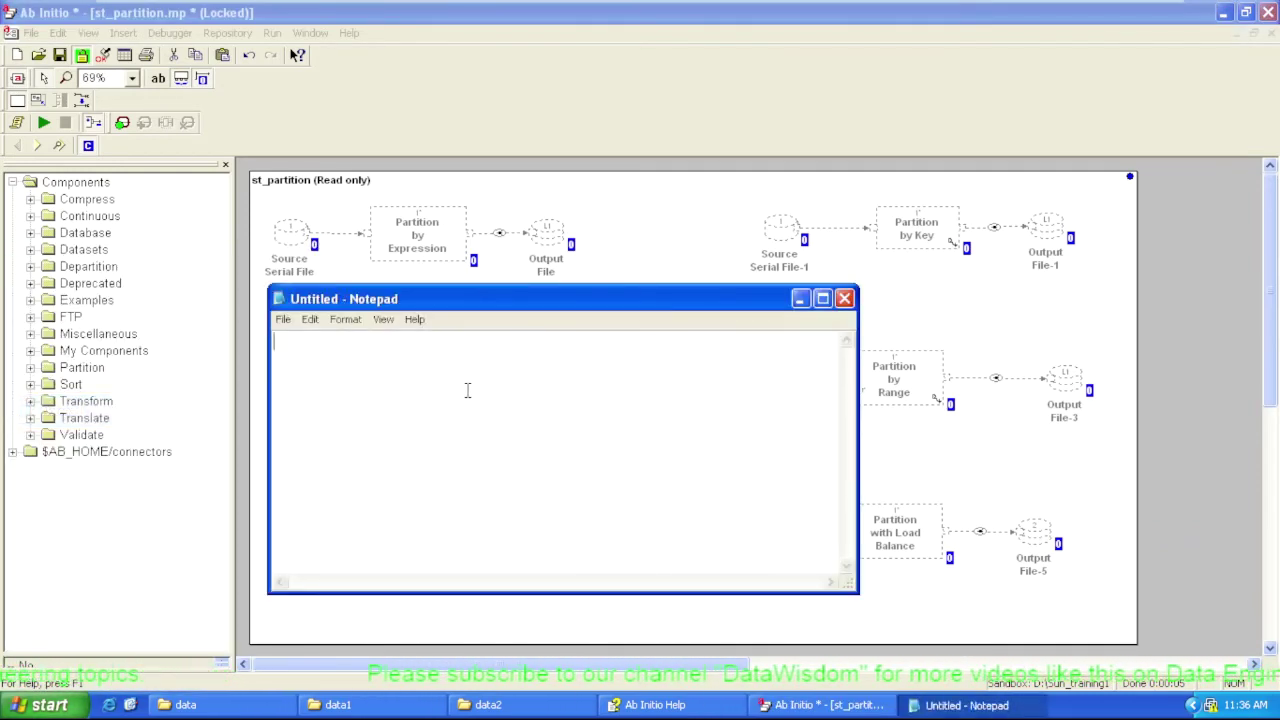
text(10)
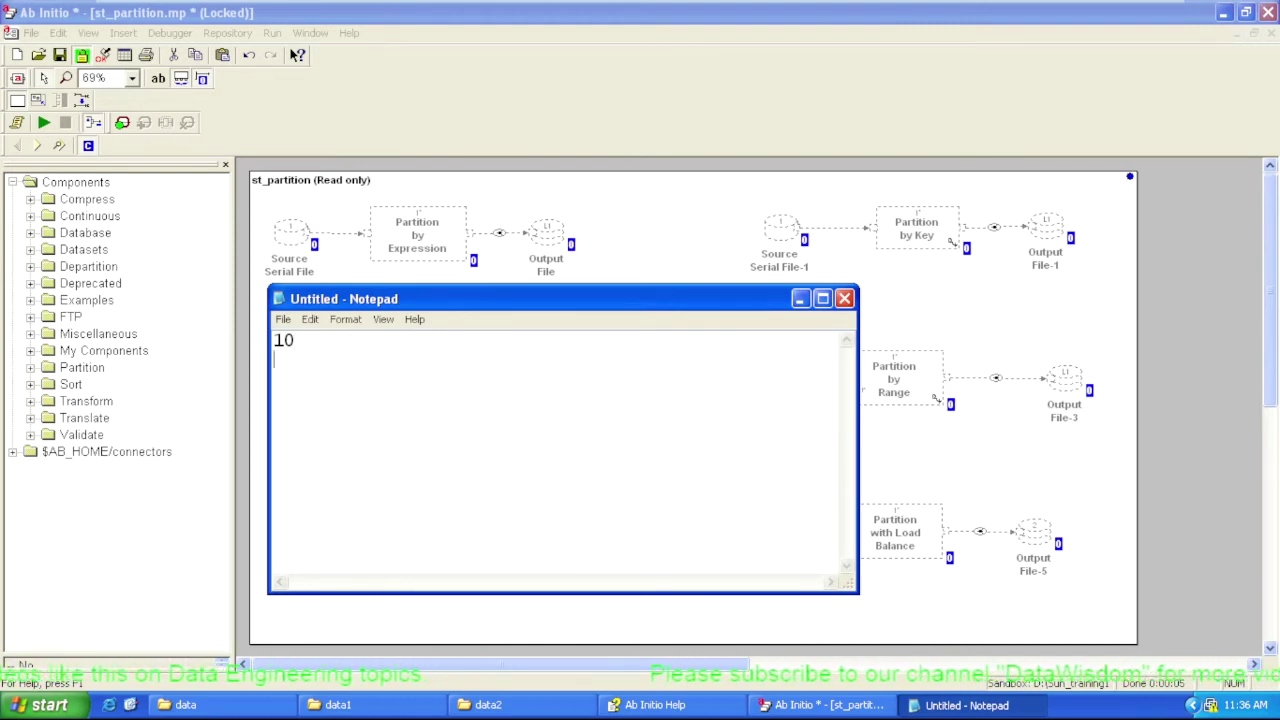
text(20)
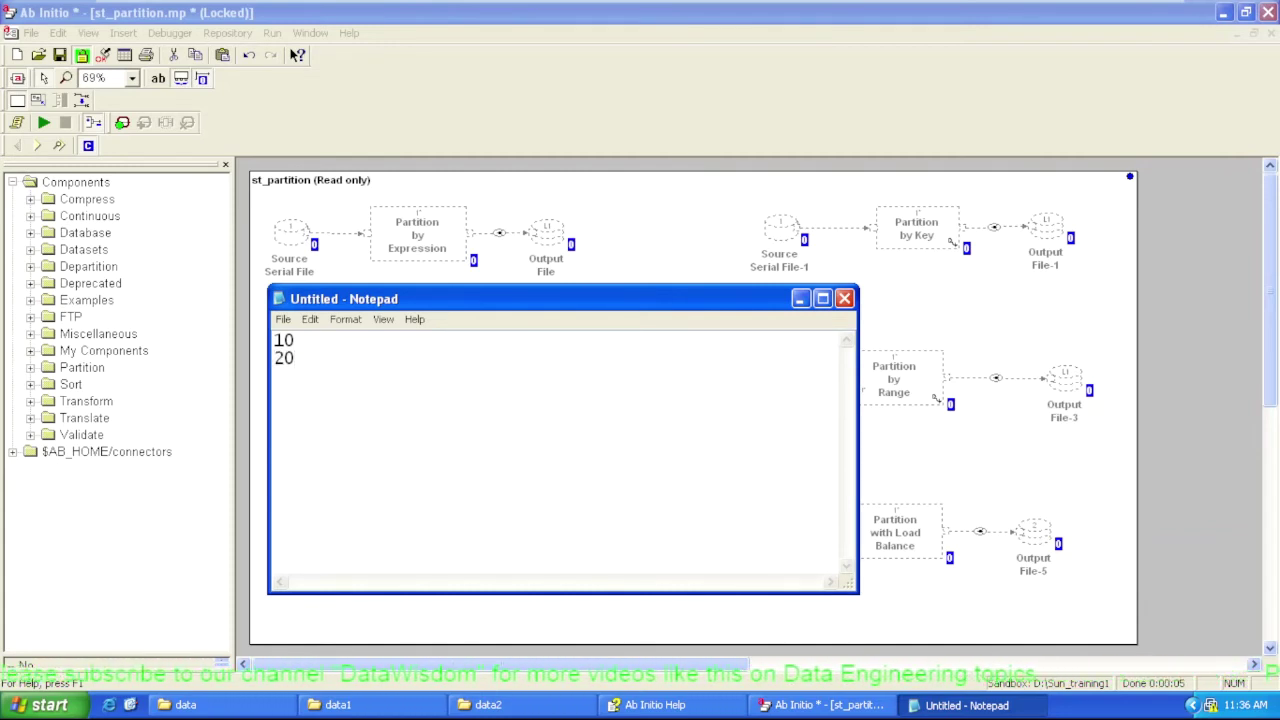
Replace the second value in the Notepad list with 90.
key(BackSpace)
key(BackSpace)
text(90)
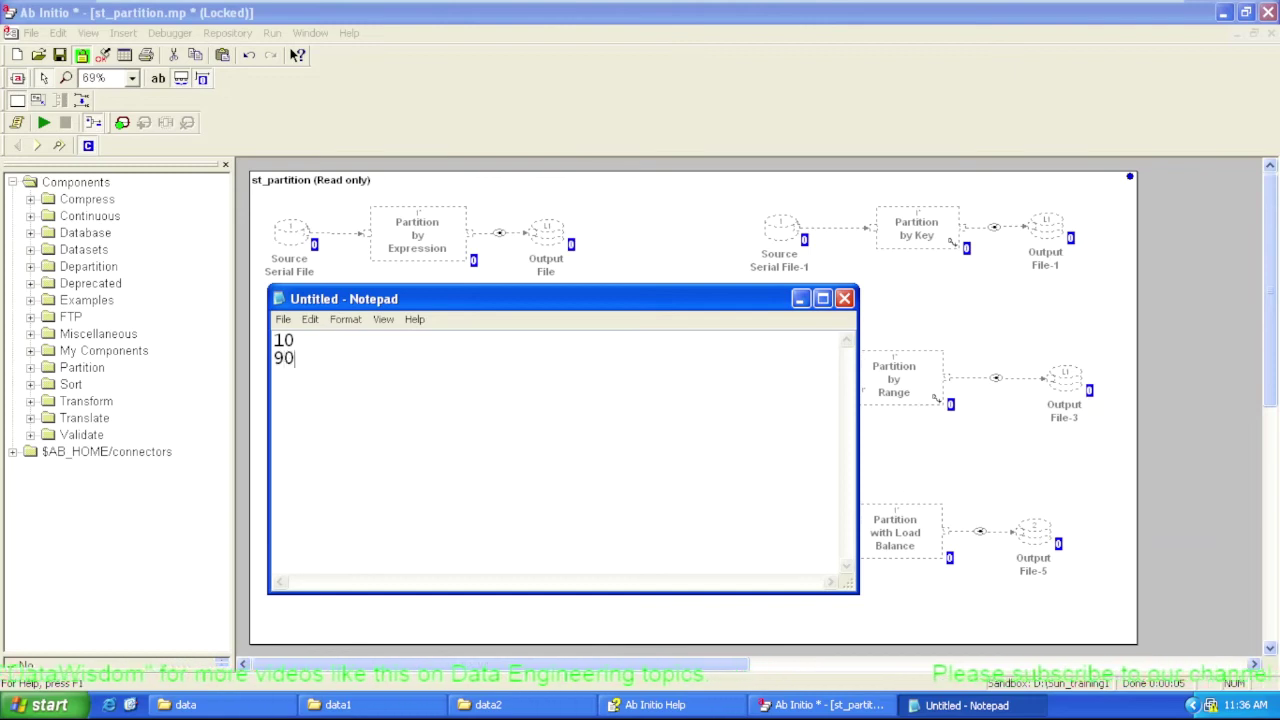
Change the second Notepad value to 20, add 30 on a third line, and close Notepad without saving.
key(BackSpace)
key(BackSpace)
key(BackSpace)
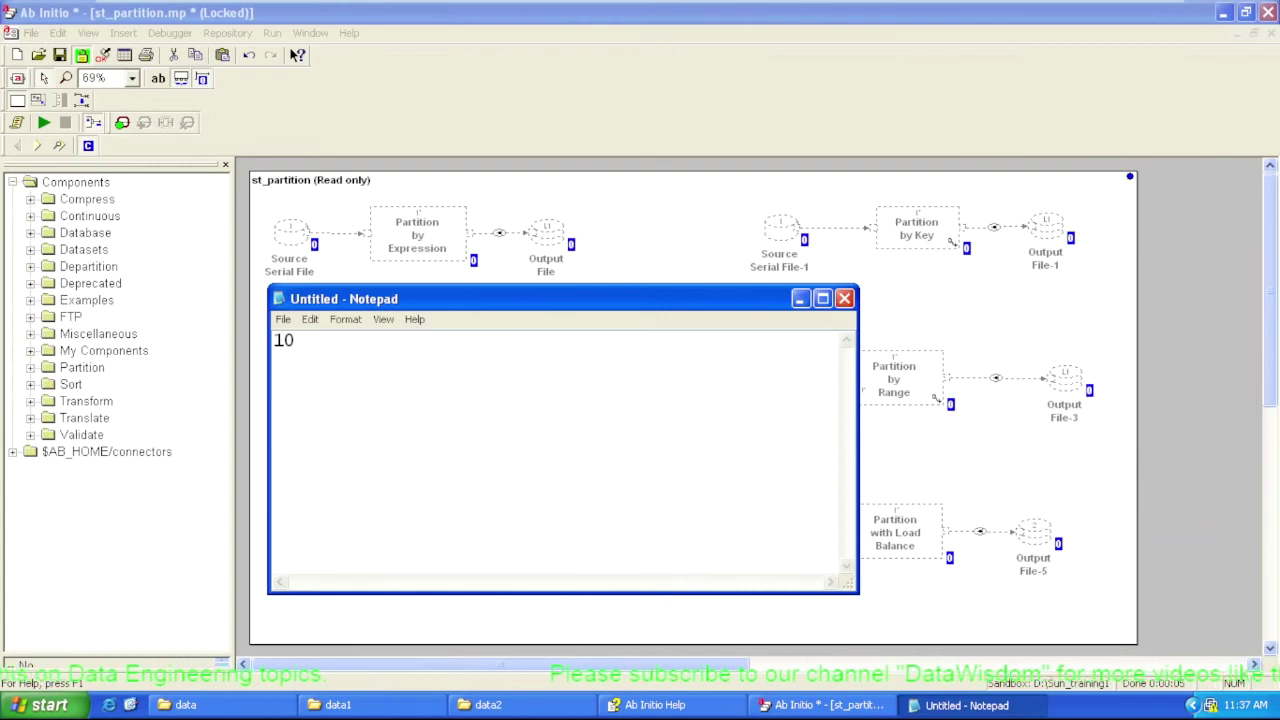
text(20 )
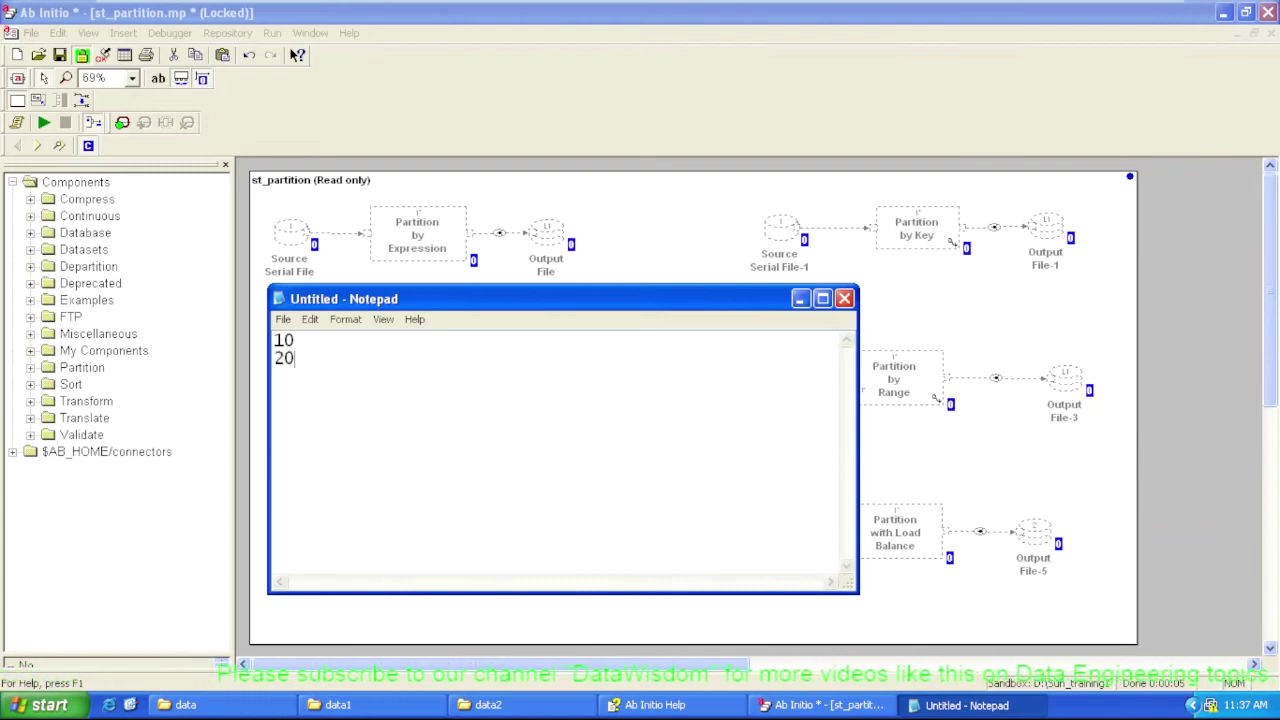
text(30)
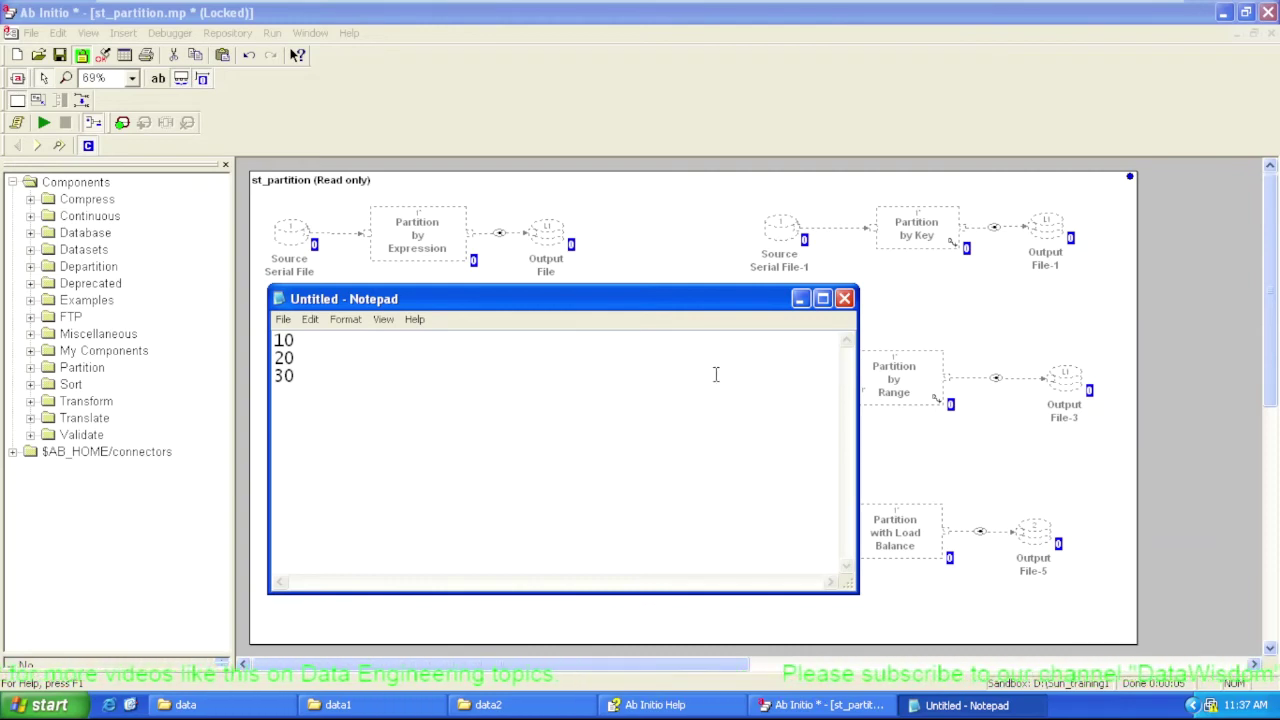
click(846, 302)
click(640, 418)
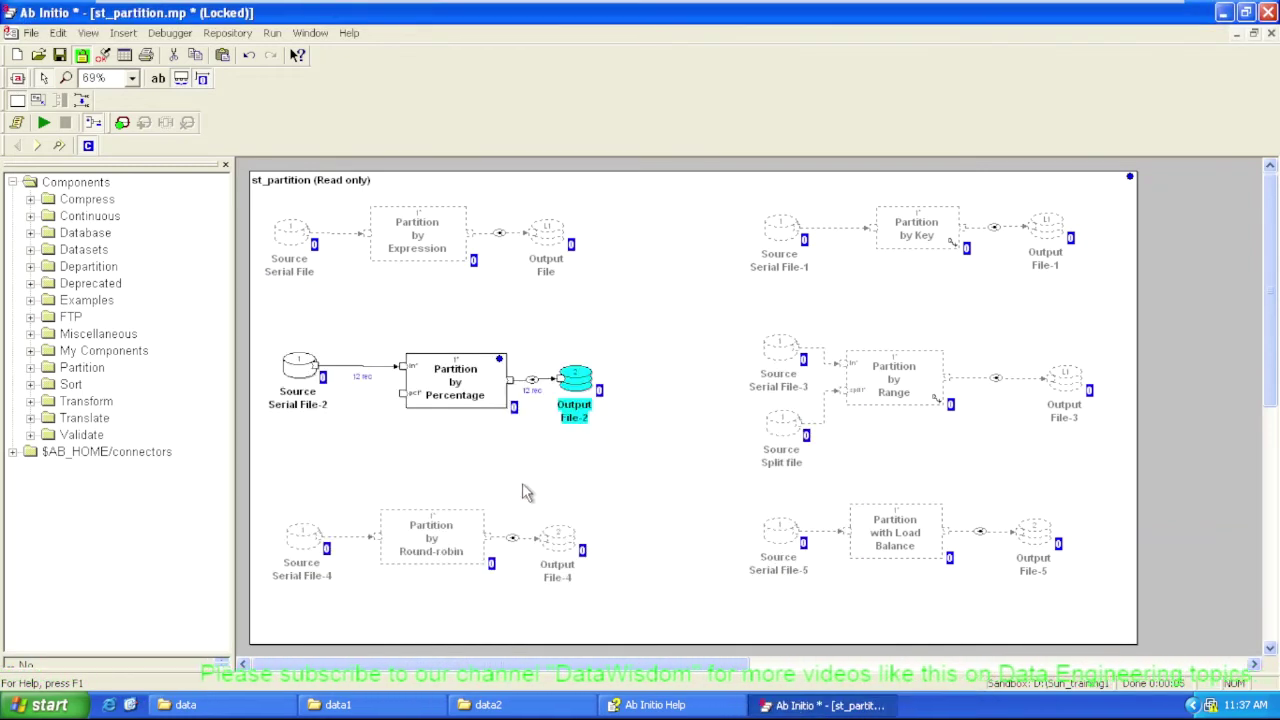
Review the percentages parameter in the Partition by Percentage component's properties and close the dialog.
double_click(458, 388)
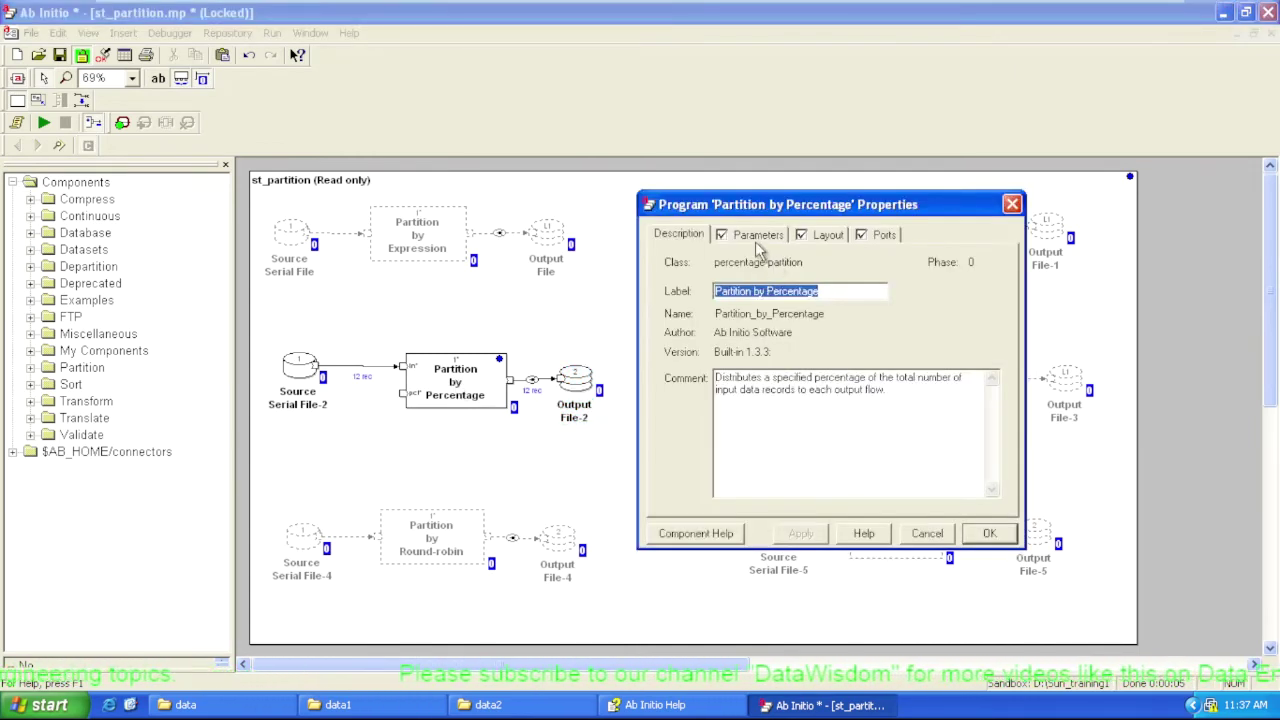
click(760, 238)
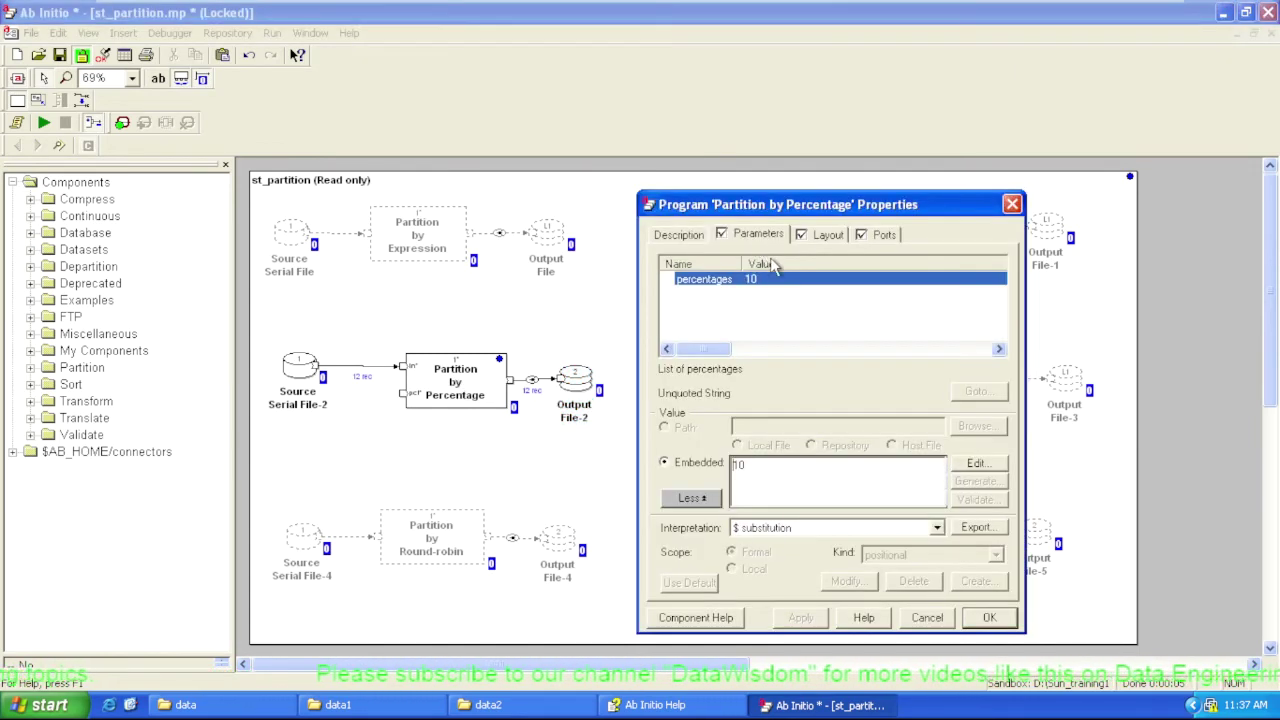
click(1012, 204)
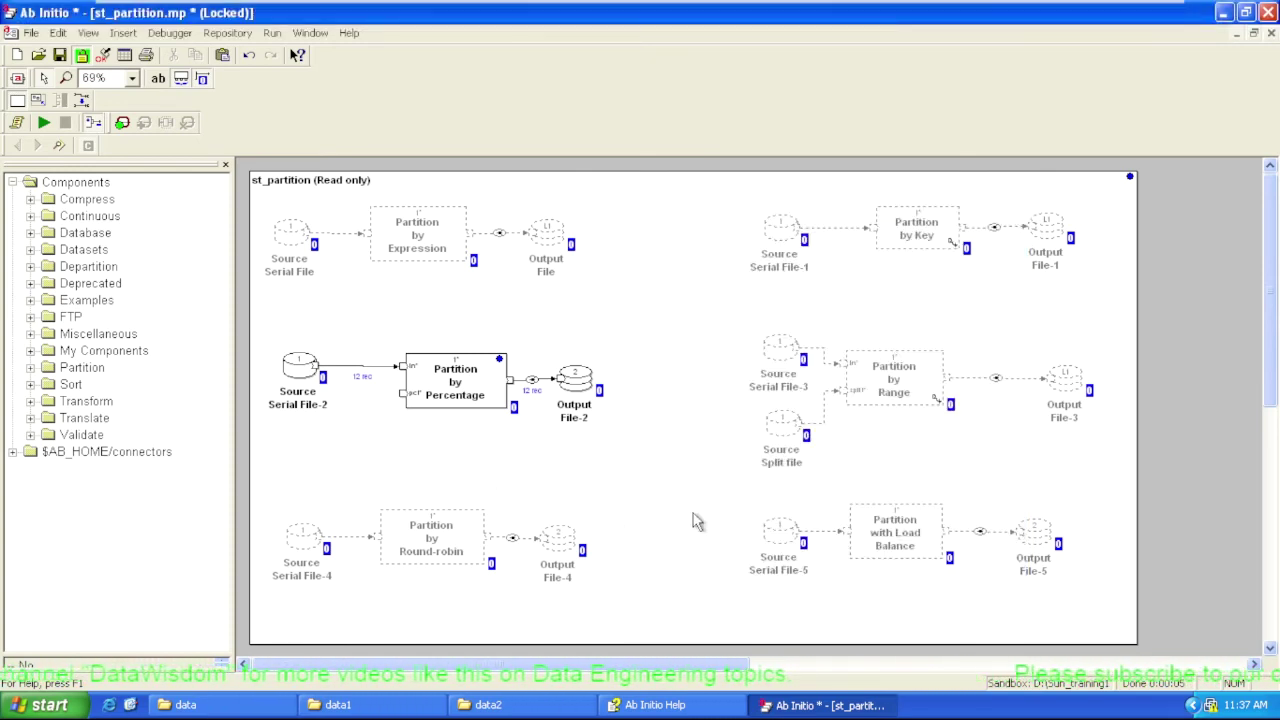
Disable the whole Partition by Percentage flow, from Source Serial File-2 to Output File-2.
drag(272, 328, 652, 480)
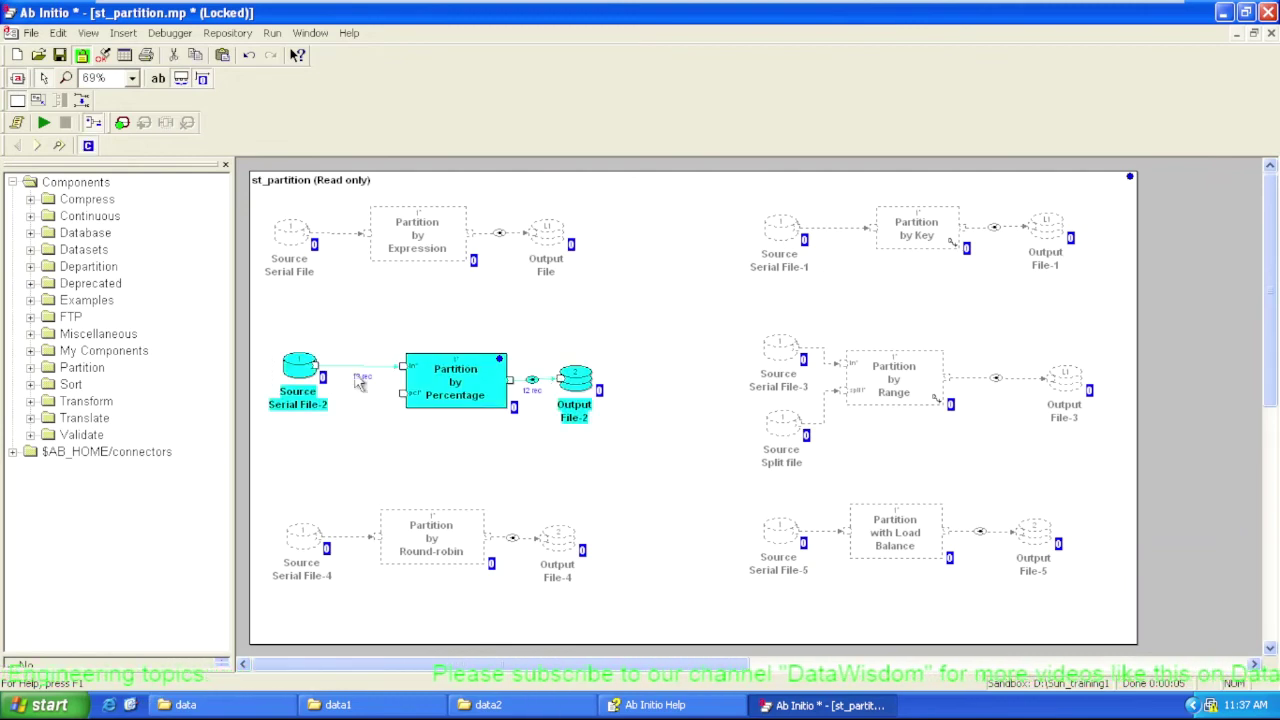
right_click(434, 385)
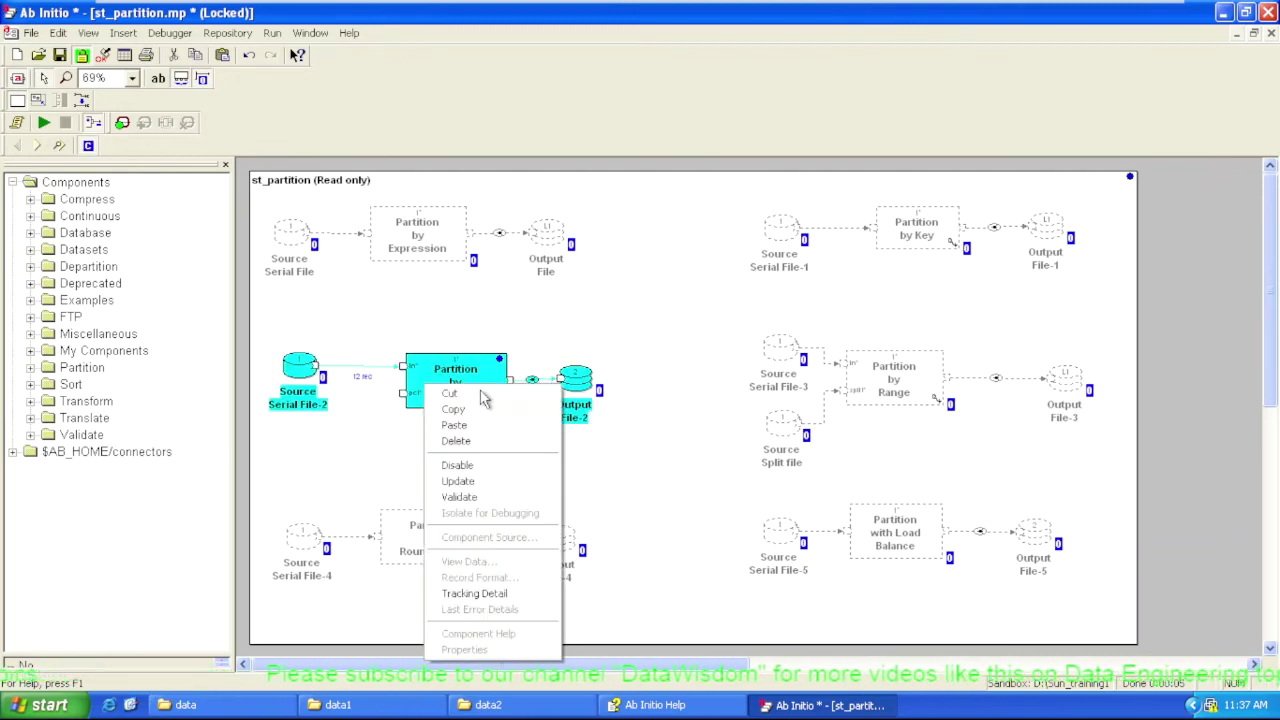
click(470, 466)
click(714, 523)
Enable the Partition with Load Balance flow, from Source Serial File-5 to Output File-5.
drag(710, 464, 1138, 606)
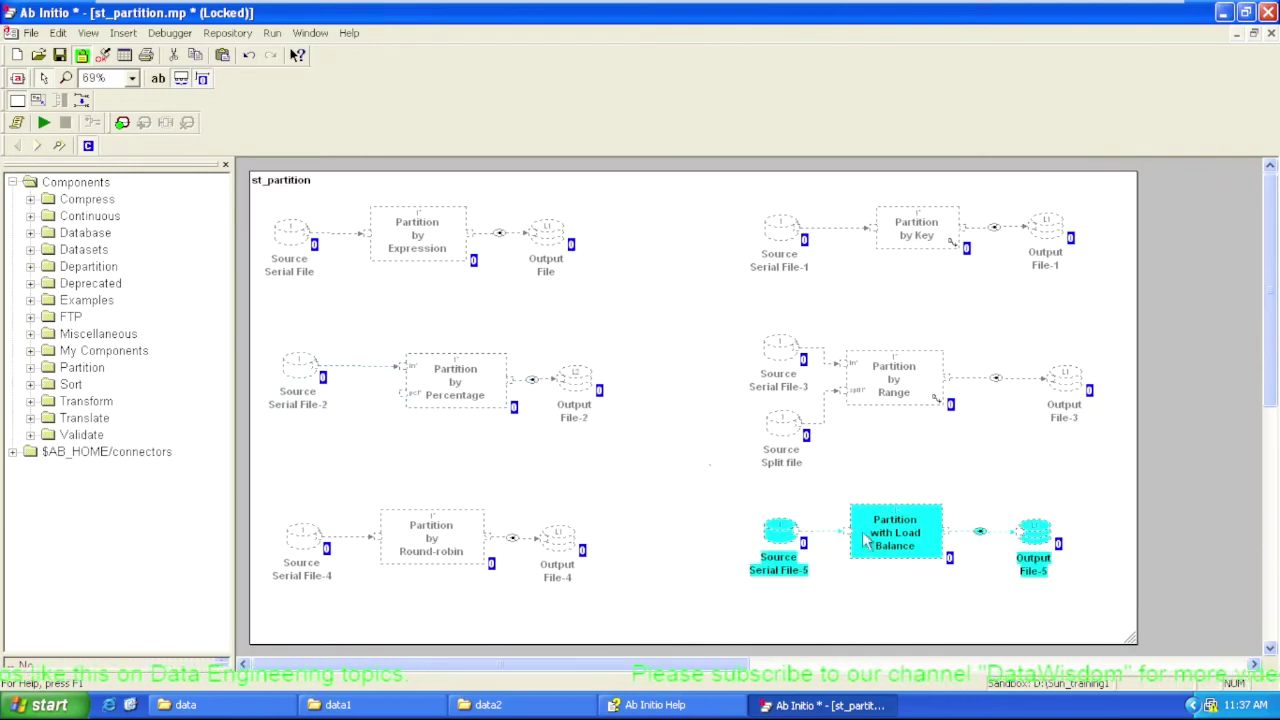
right_click(885, 541)
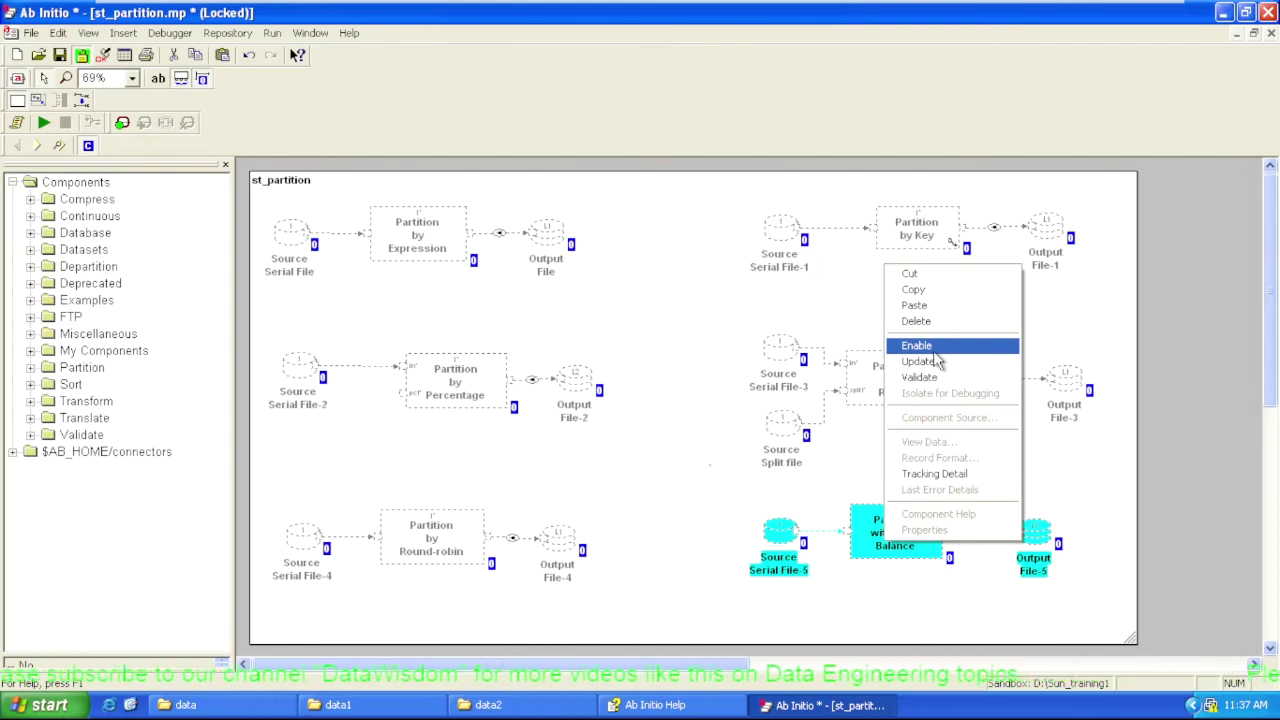
click(937, 352)
click(906, 491)
Review the layout and port settings of the Partition with Load Balance component and close its properties.
double_click(917, 515)
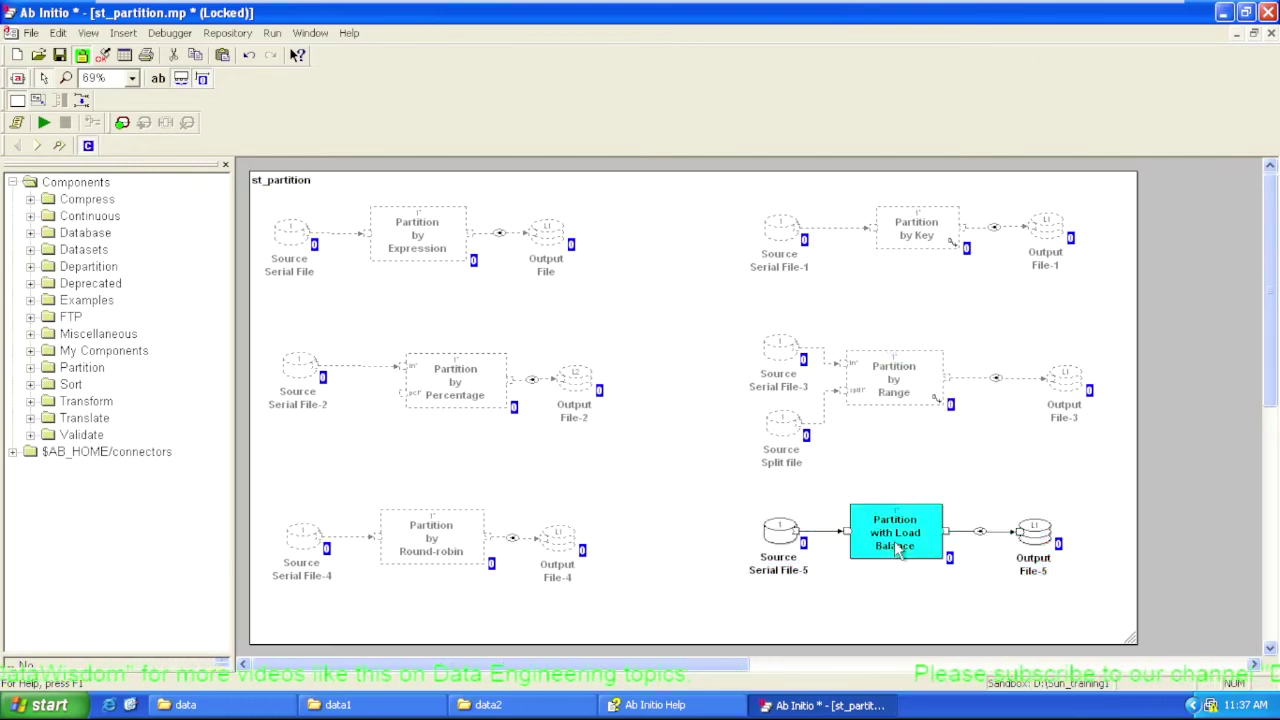
click(748, 235)
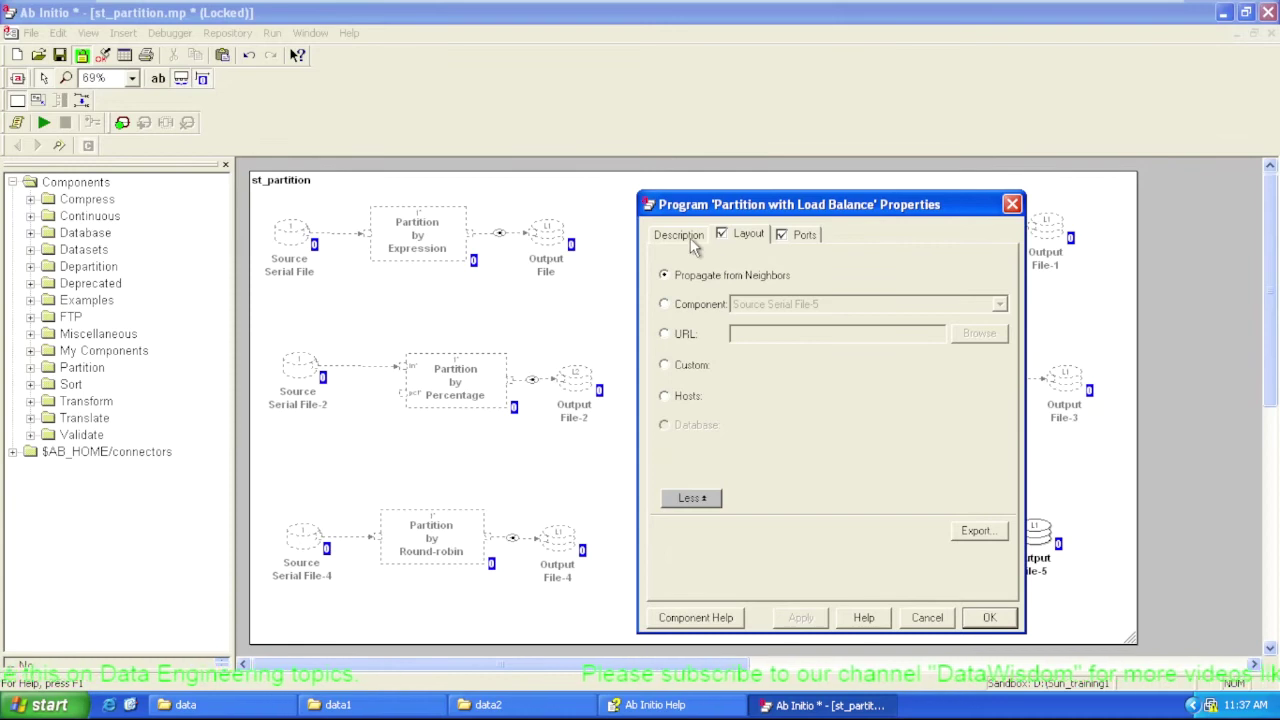
click(804, 235)
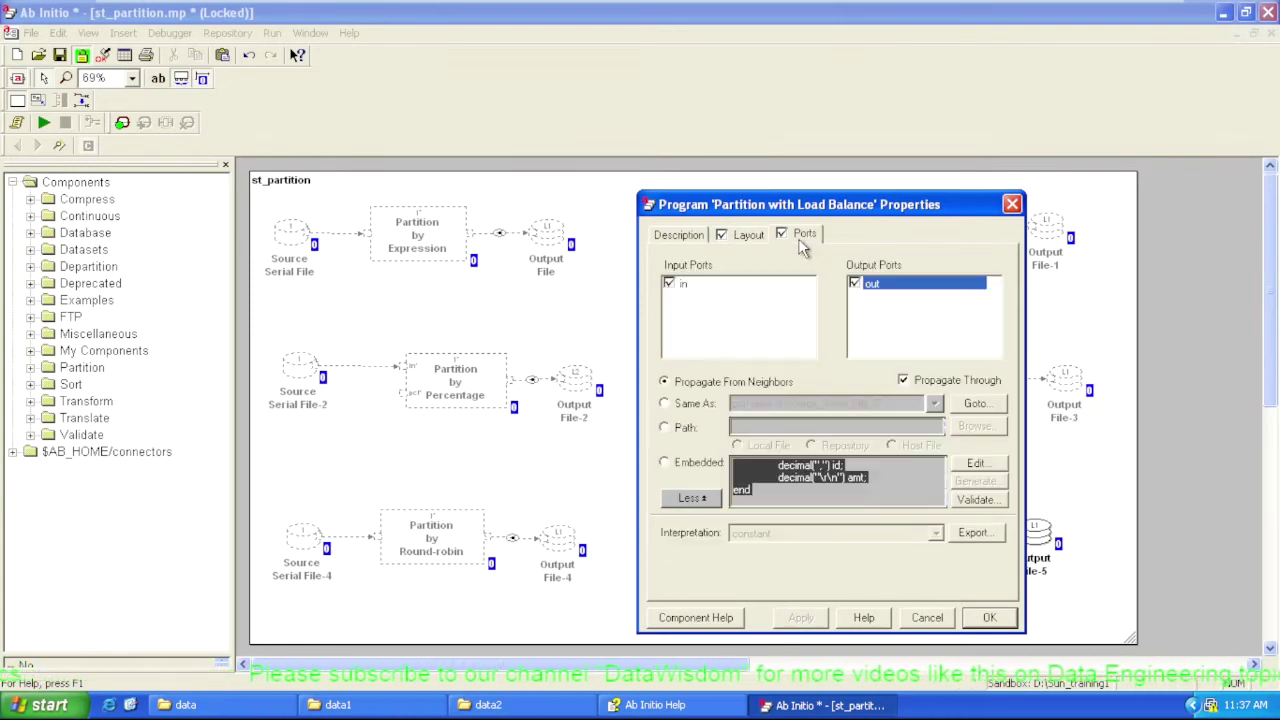
click(1012, 204)
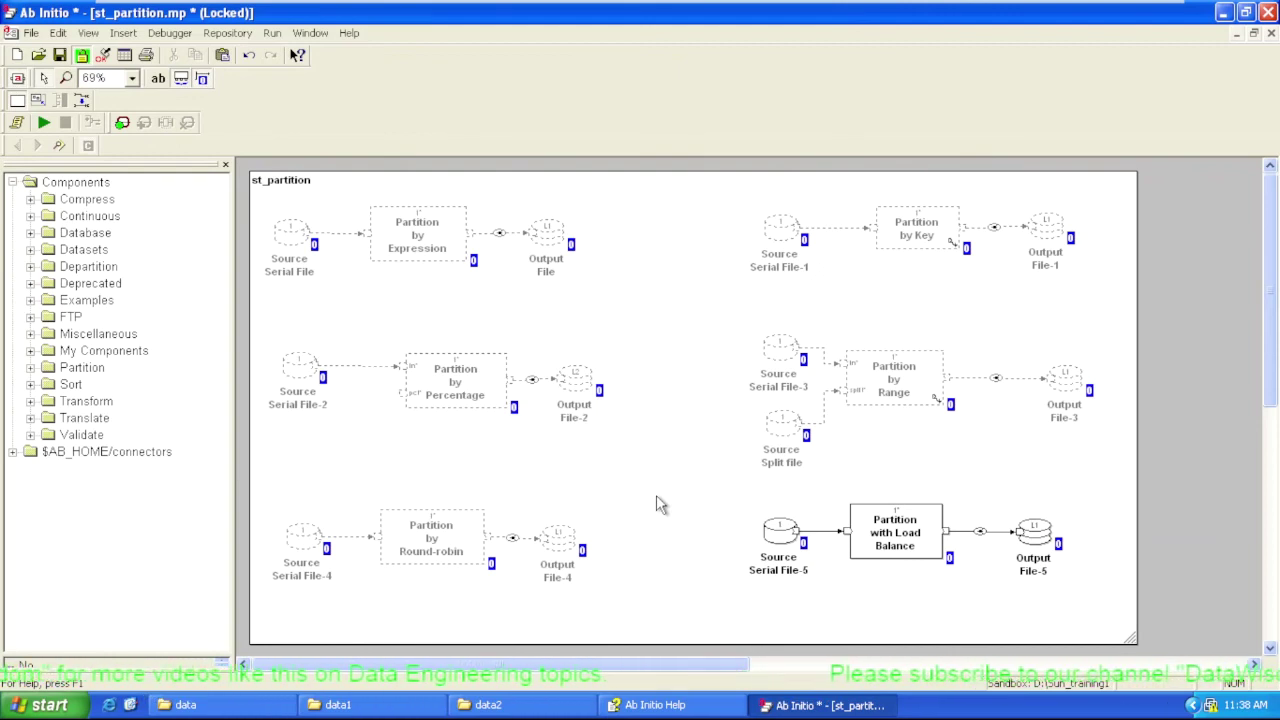
Run the graph with the Partition with Load Balance flow and view records 1 through 100 in partition 0 of Output File-5.
click(44, 123)
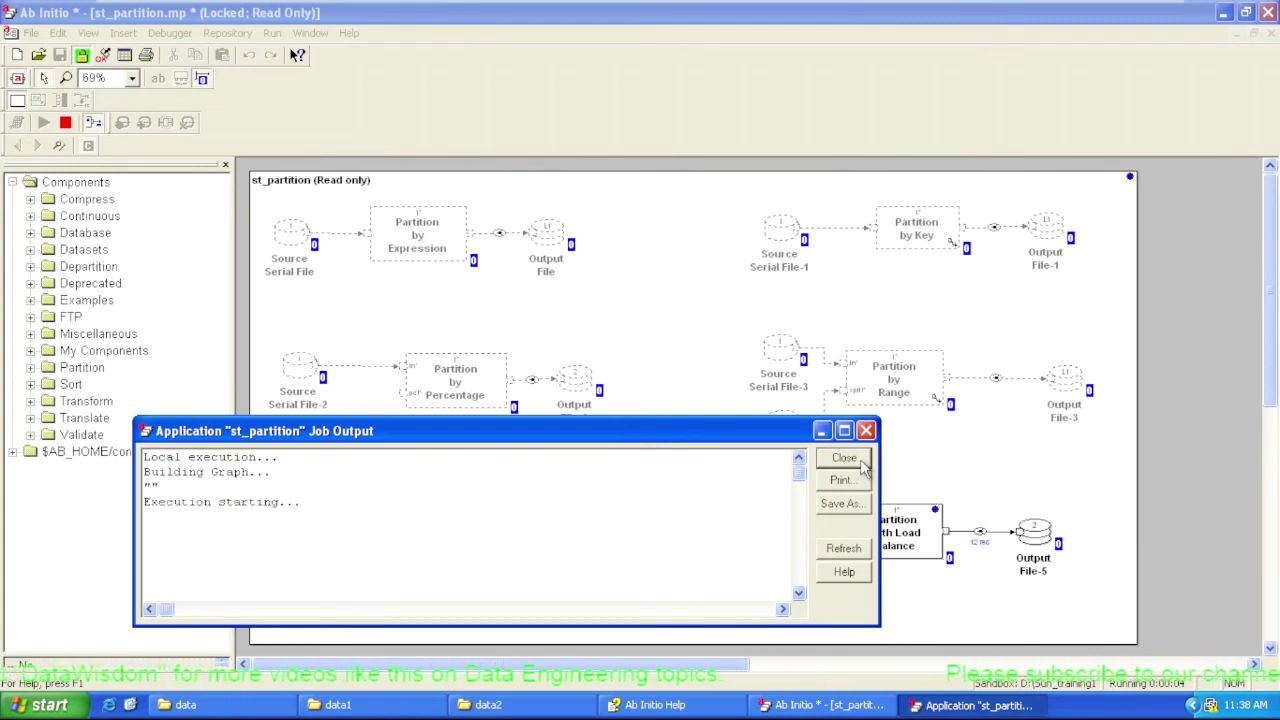
click(860, 463)
click(1040, 538)
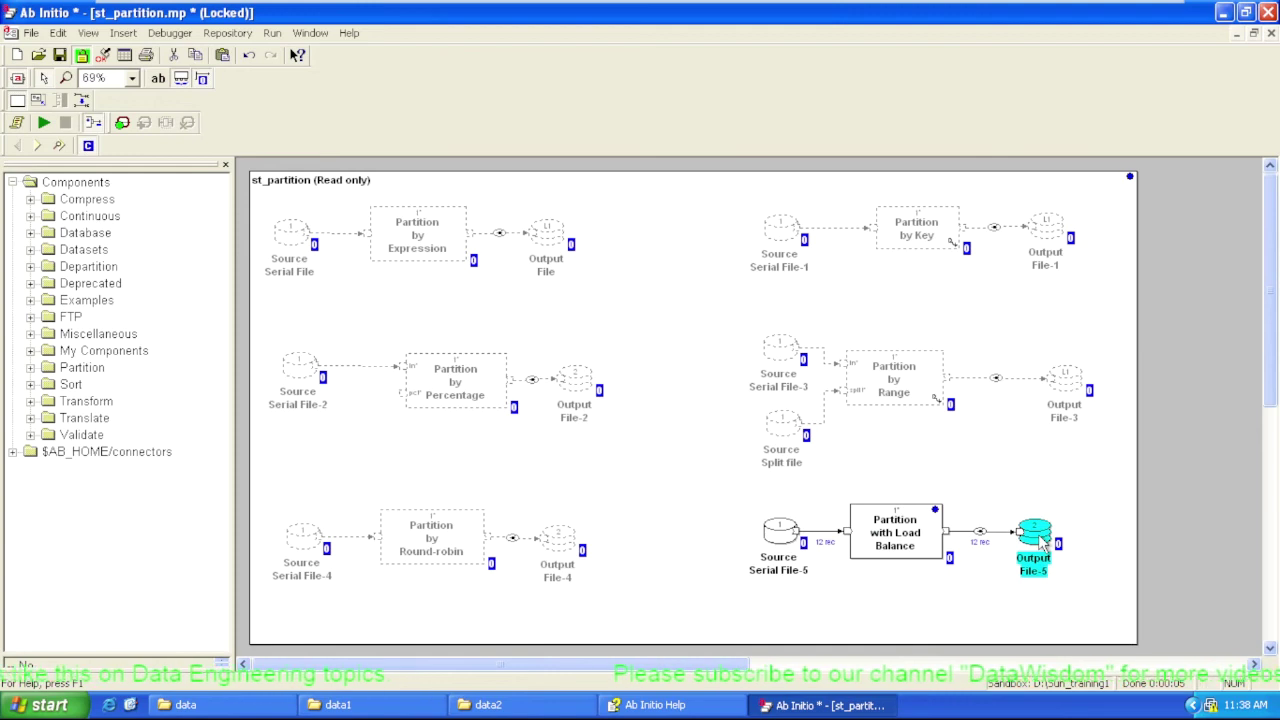
right_click(1040, 538)
click(1062, 437)
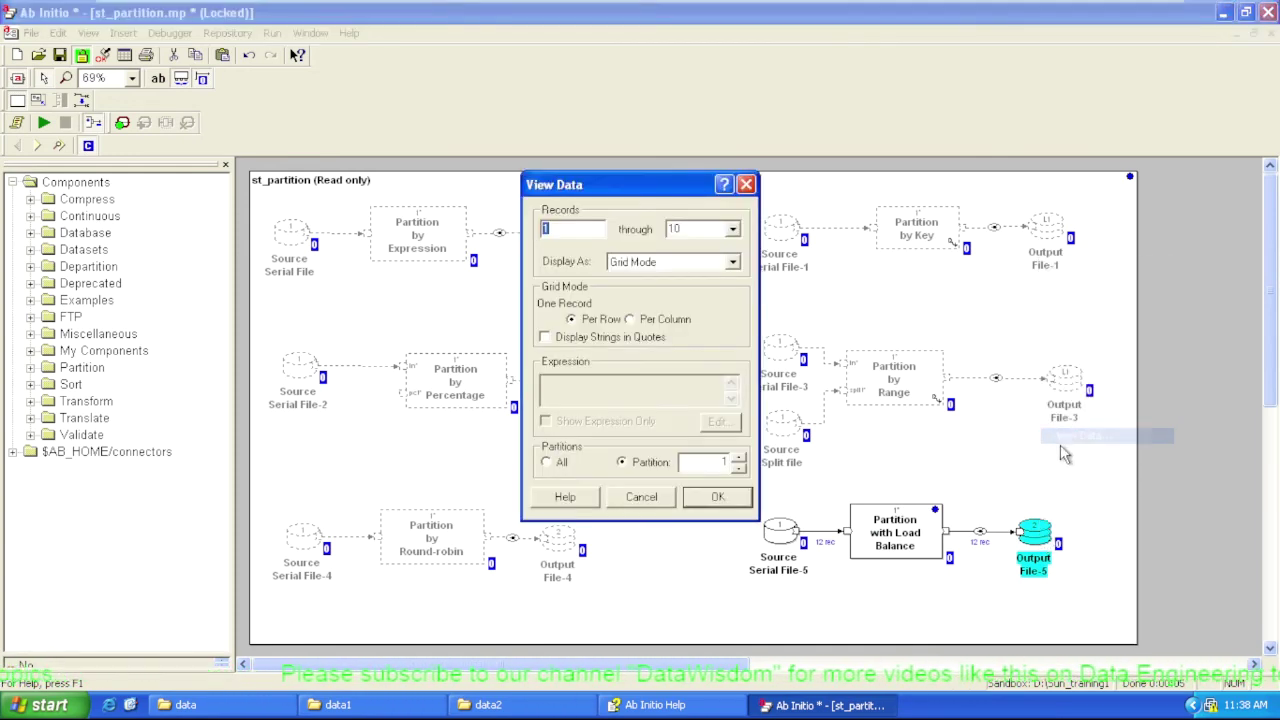
click(735, 230)
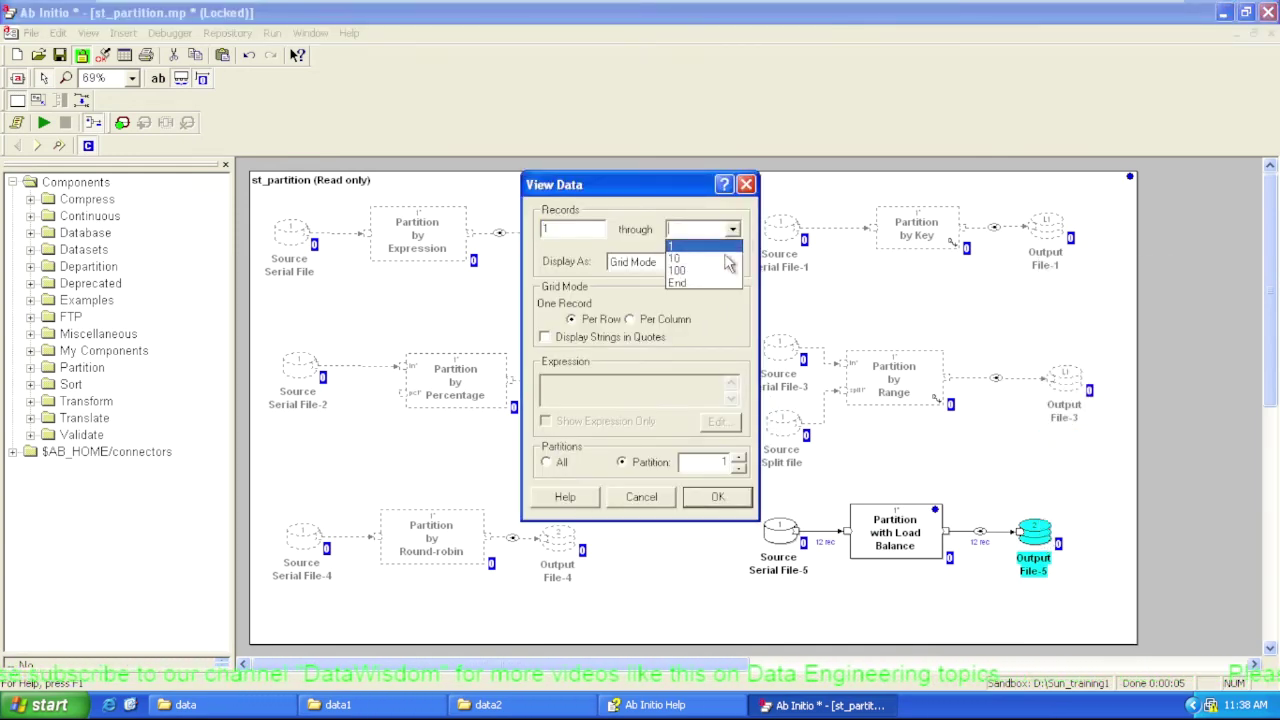
click(680, 270)
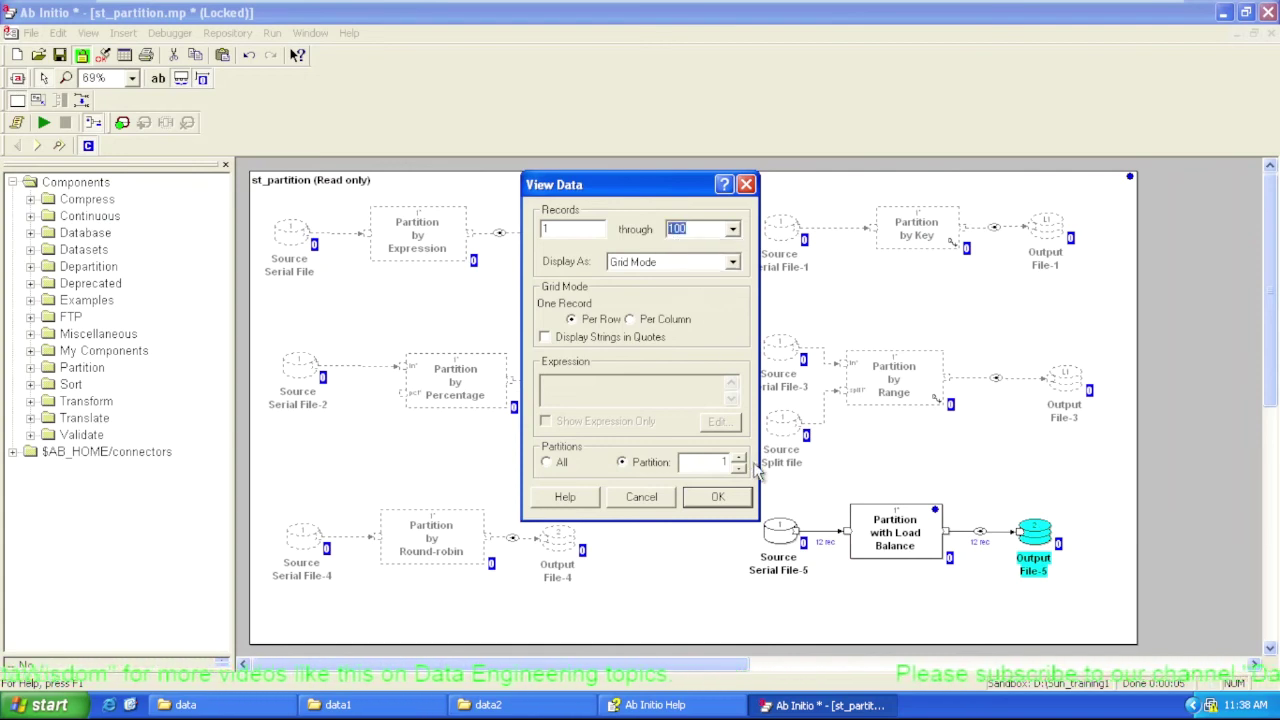
click(728, 498)
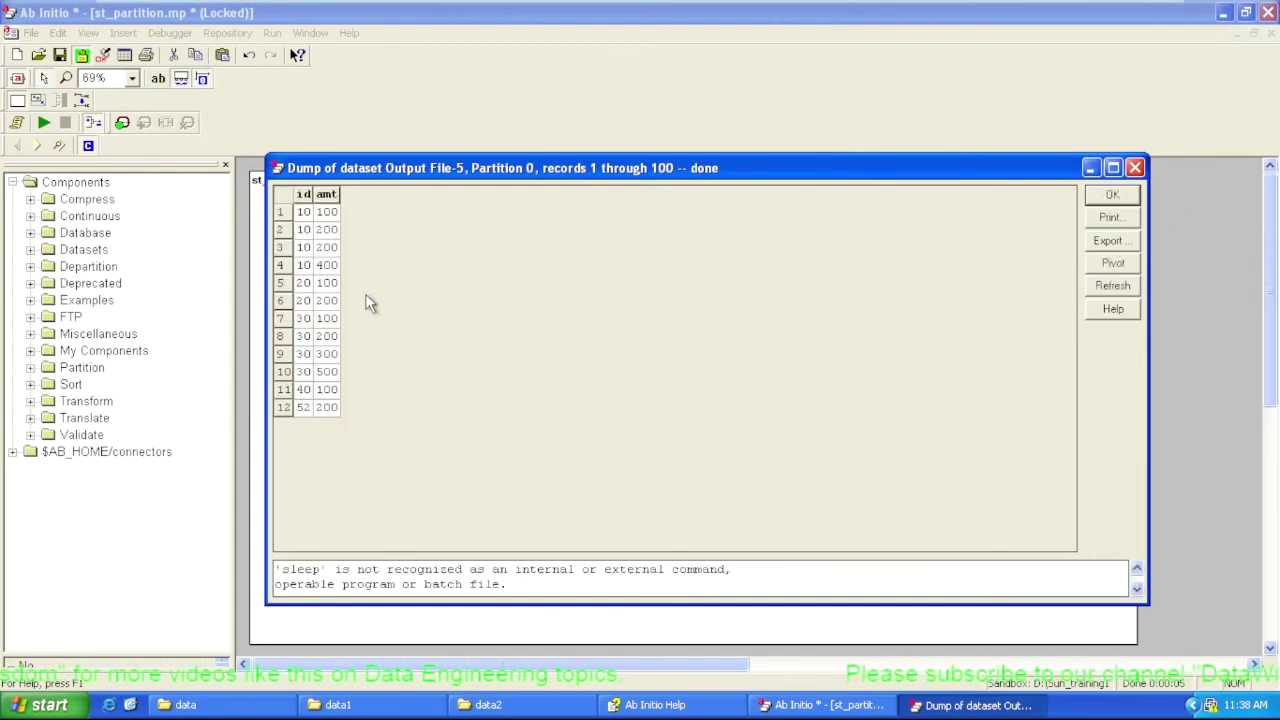
Widen the id and amt columns to read Output File-5's partition 0 records, and close the data window.
drag(313, 194, 380, 194)
drag(408, 193, 461, 203)
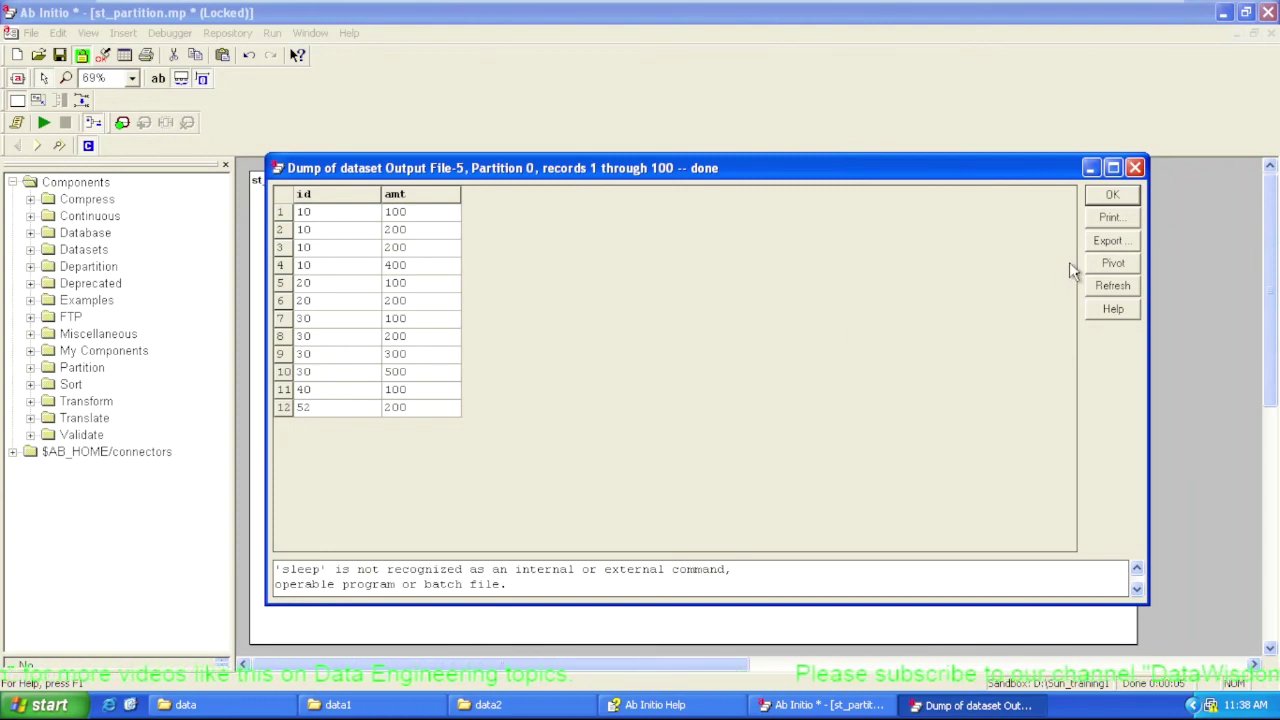
click(1126, 197)
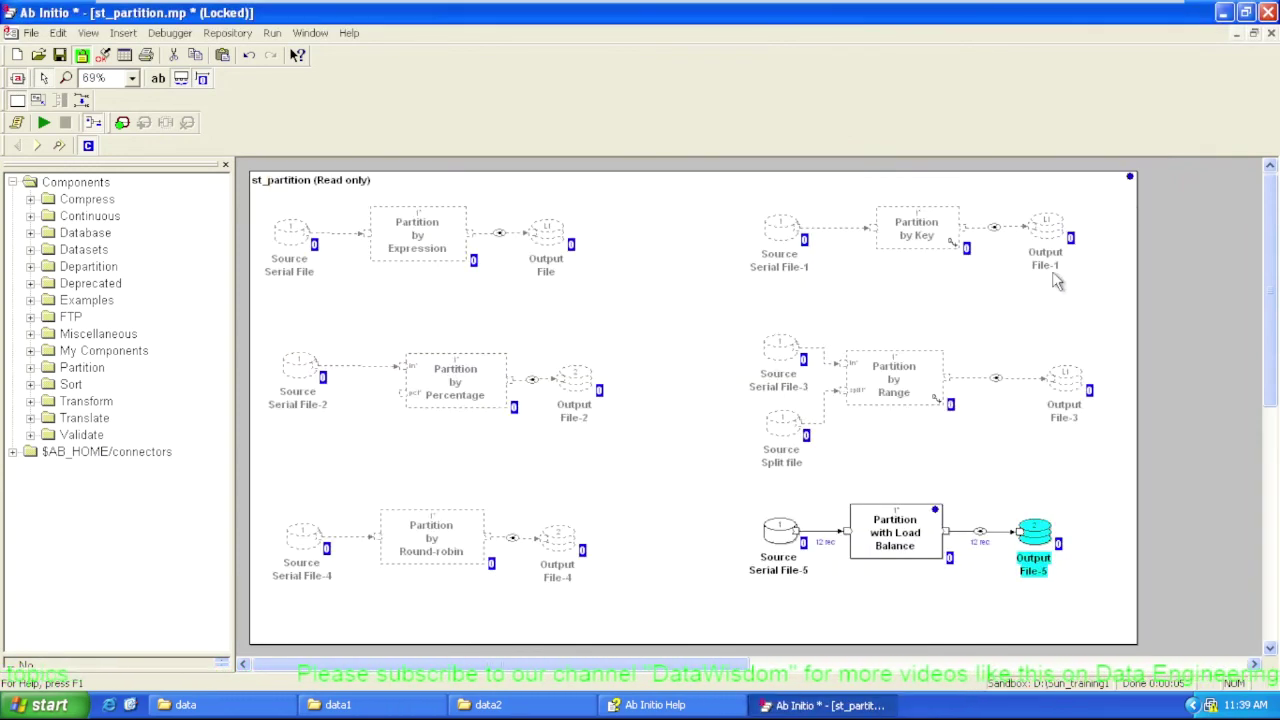
Deselect Output File-5 and save the st_partition graph.
click(703, 485)
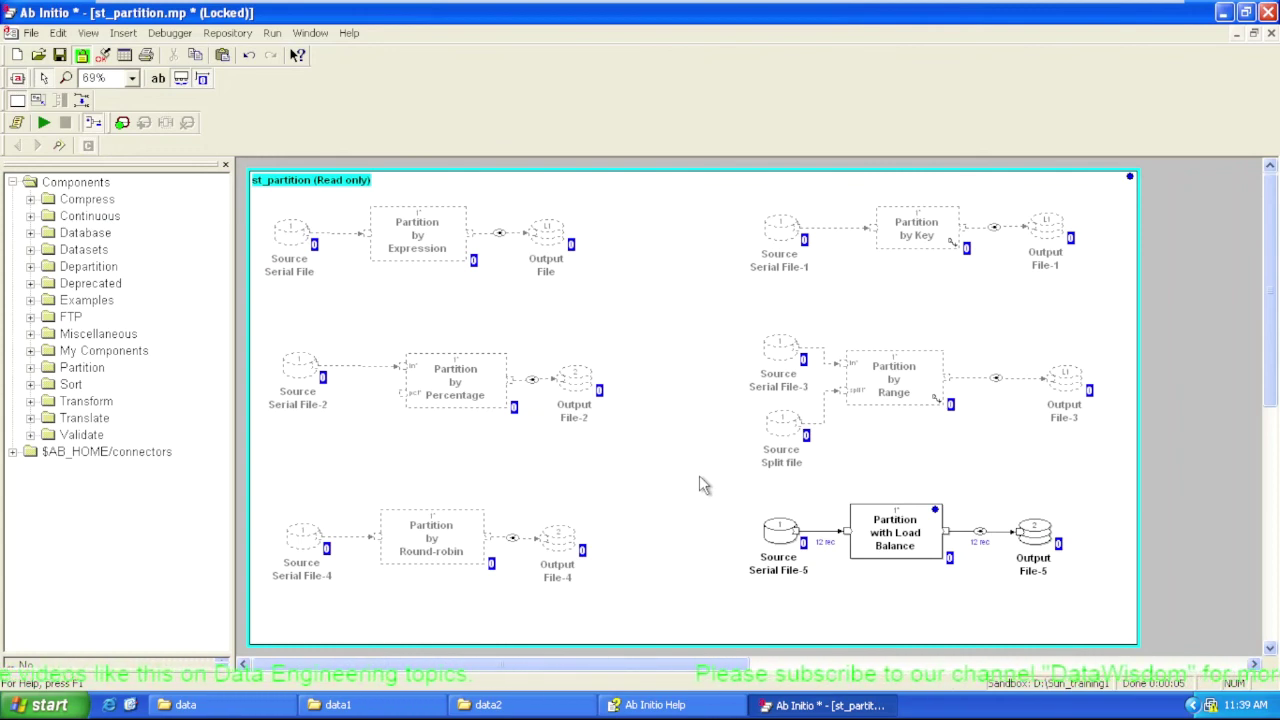
key(ctrl+s)
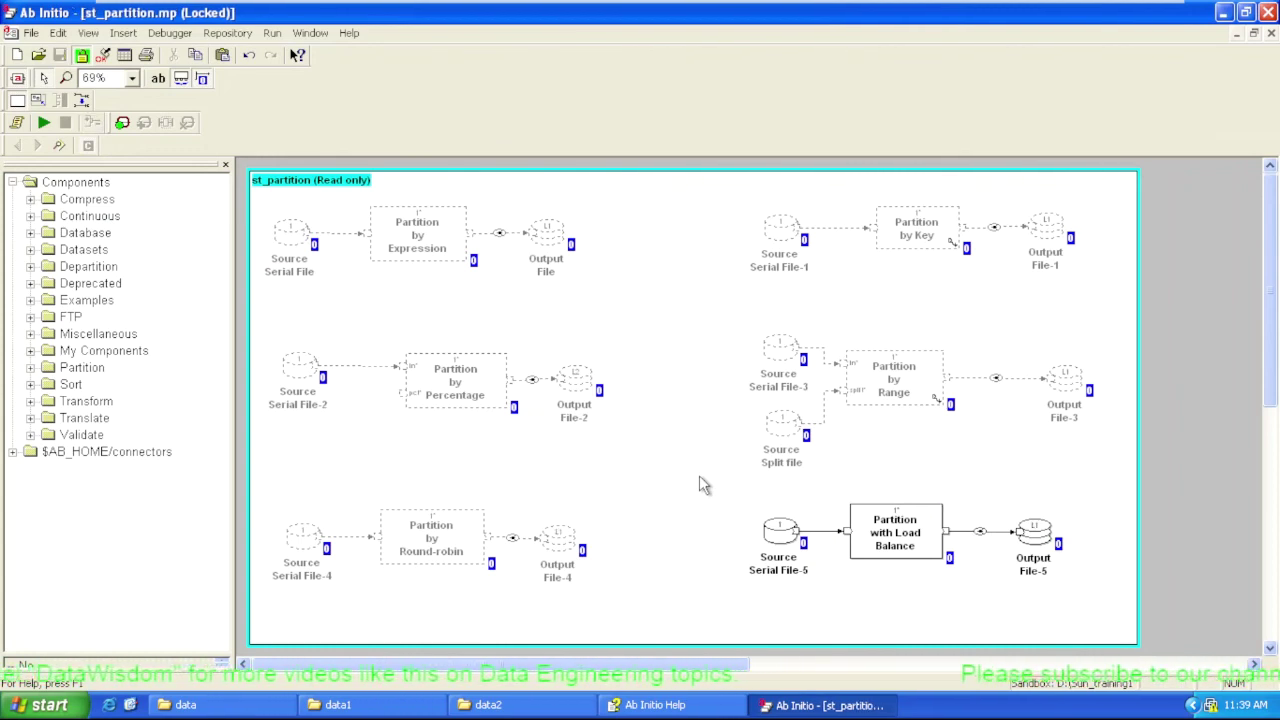